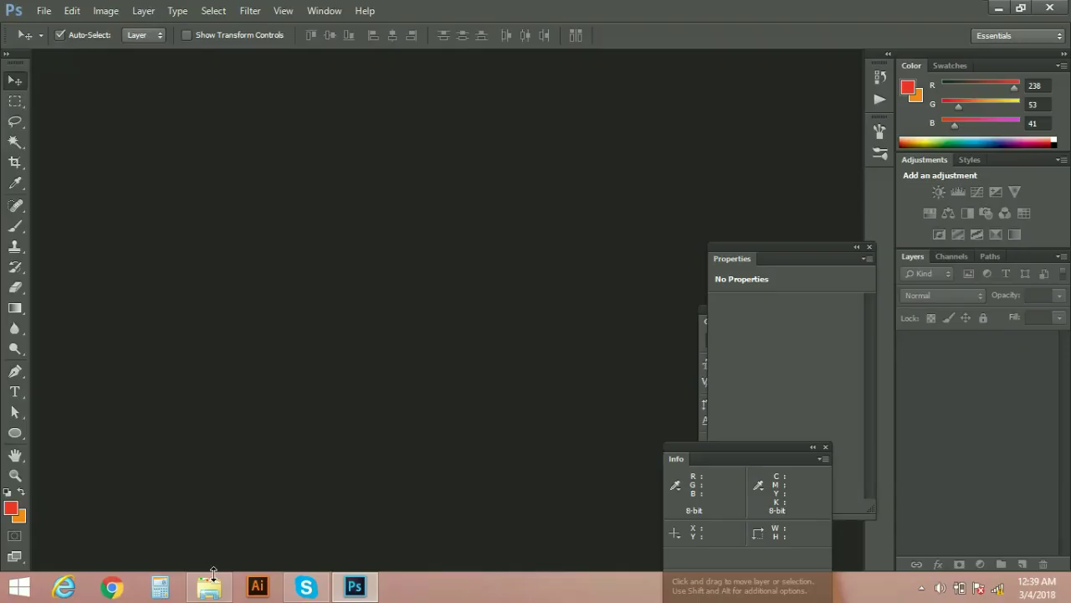
Drag the lake milky way mountain night JPEG from the Smart Object folder into Photoshop.
mouse_move(219, 590)
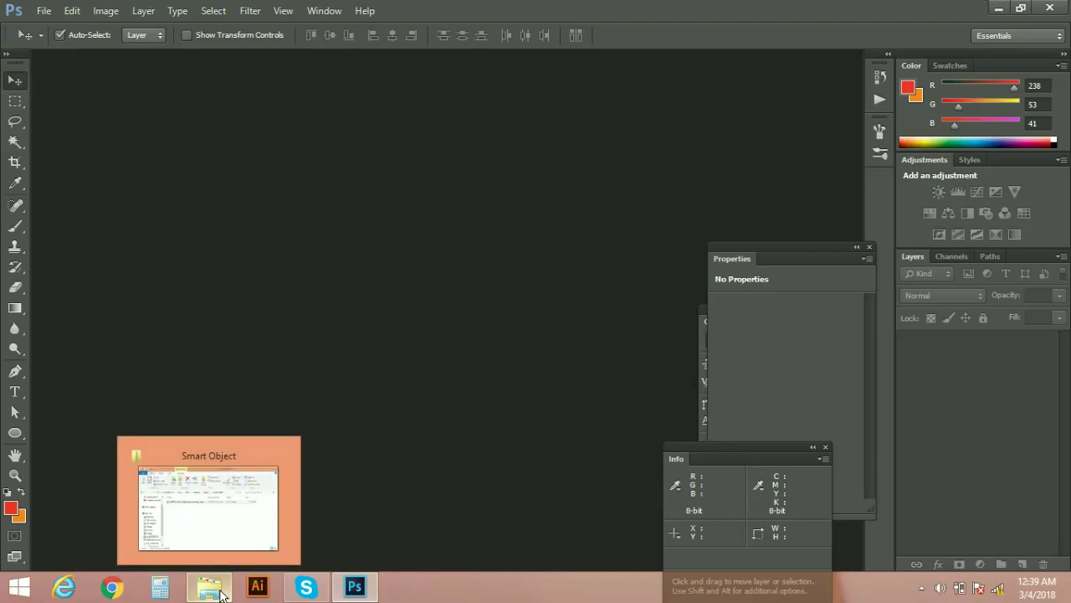
left_click(219, 591)
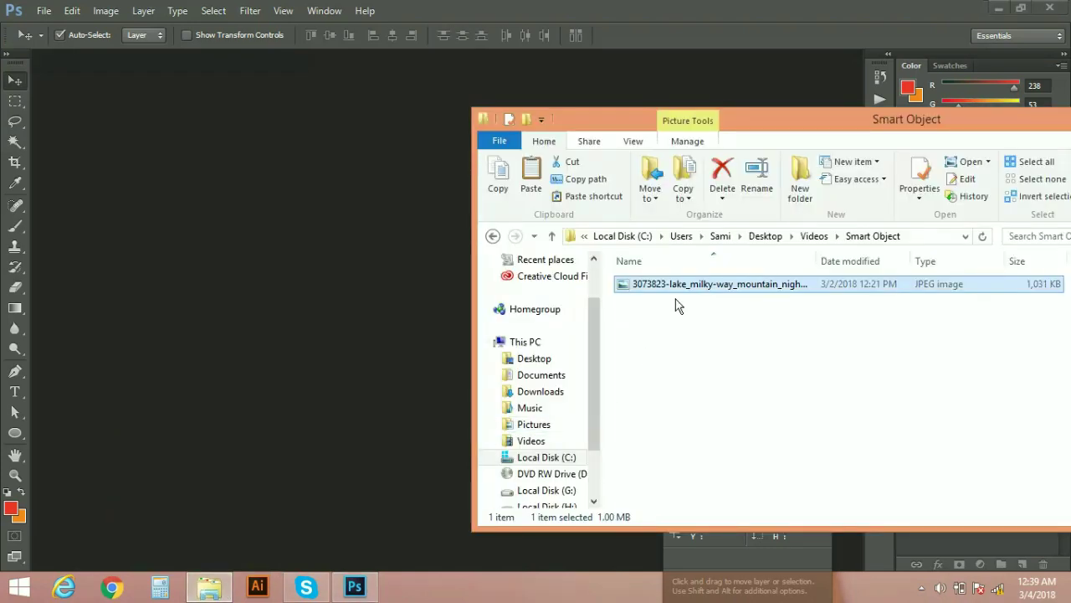
left_click_drag(690, 286, 373, 283)
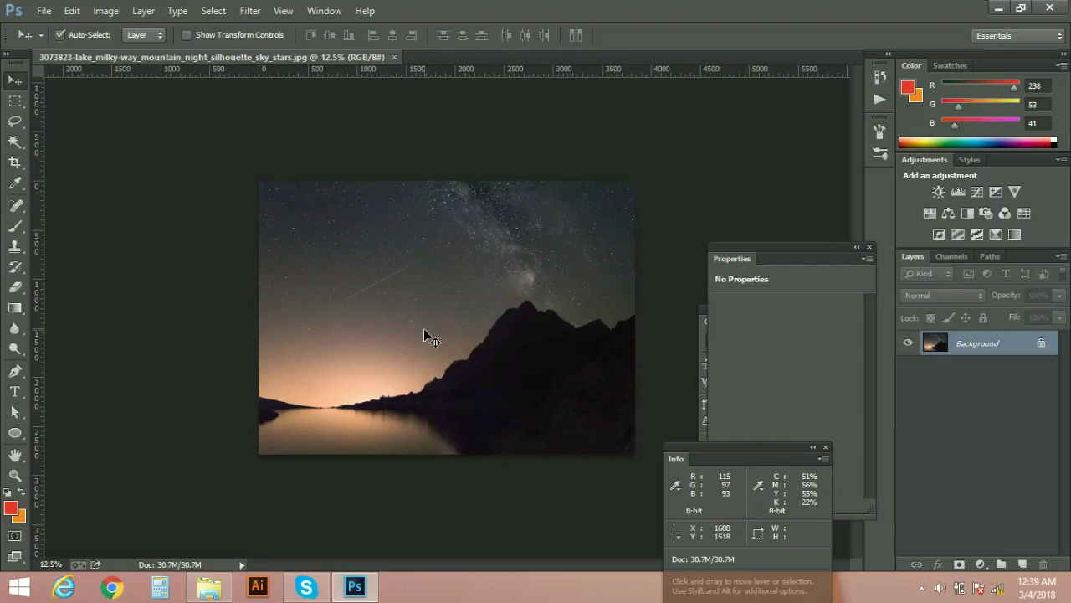
Select the whole photo, then create a new 1140 × 1500 px document at 72 ppi.
key("ctrl+a")
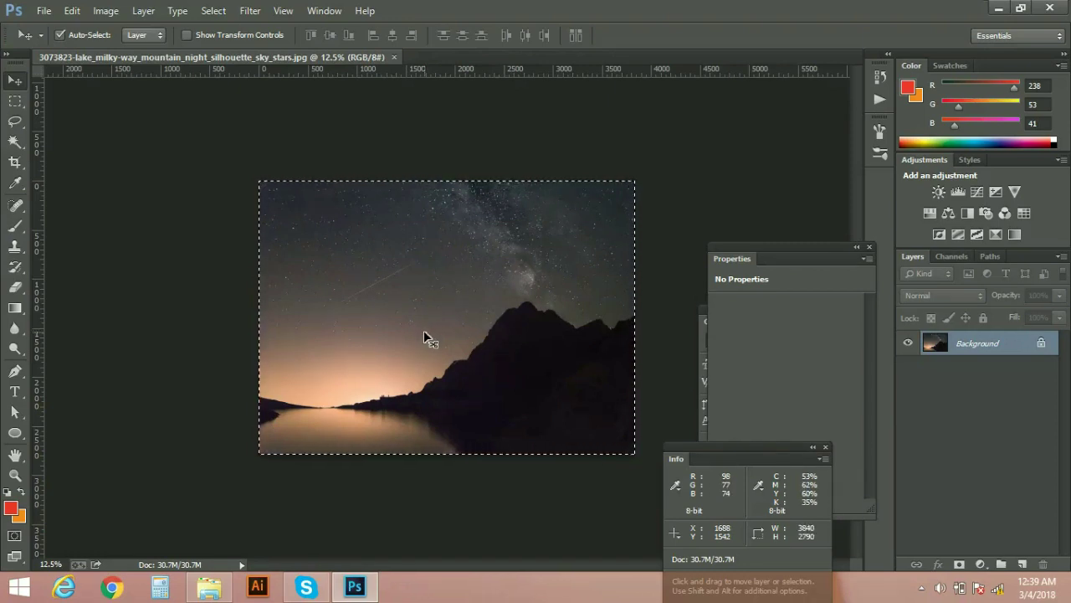
key("ctrl+n")
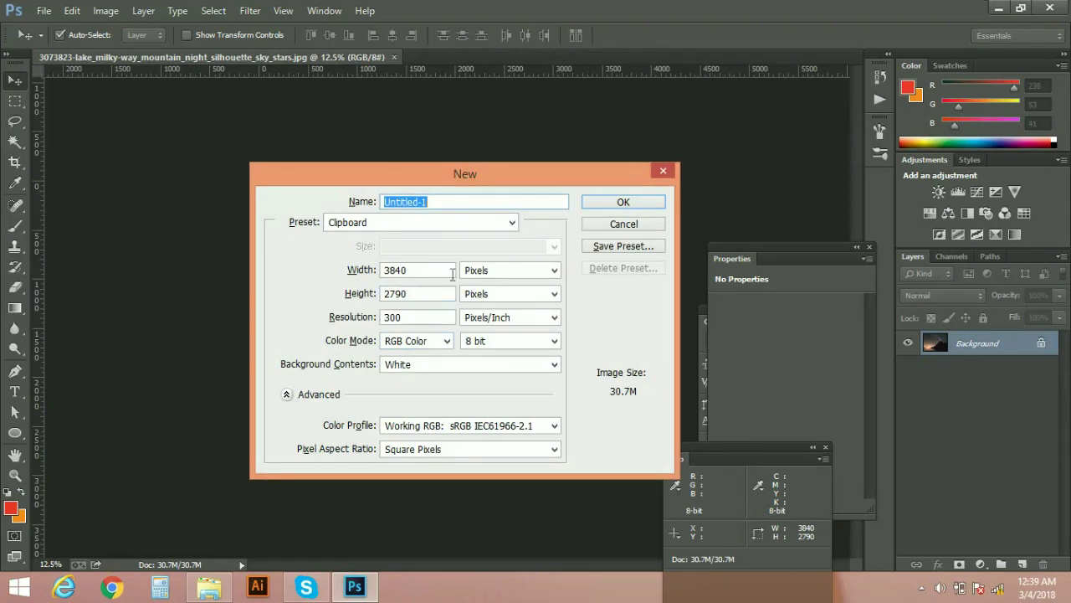
double_click(406, 321)
type("72")
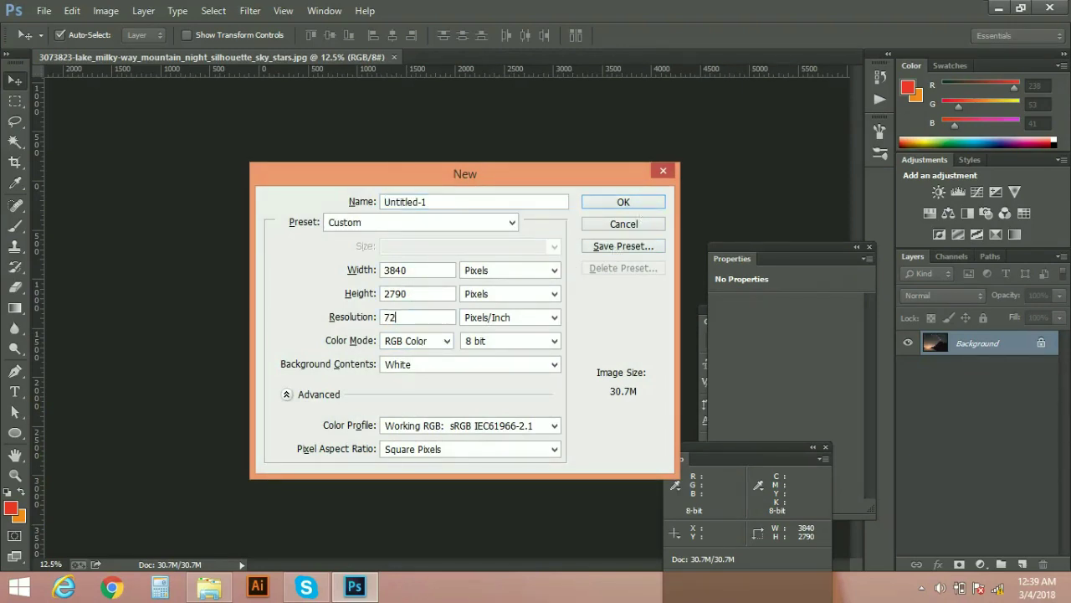
left_click_drag(427, 270, 160, 269)
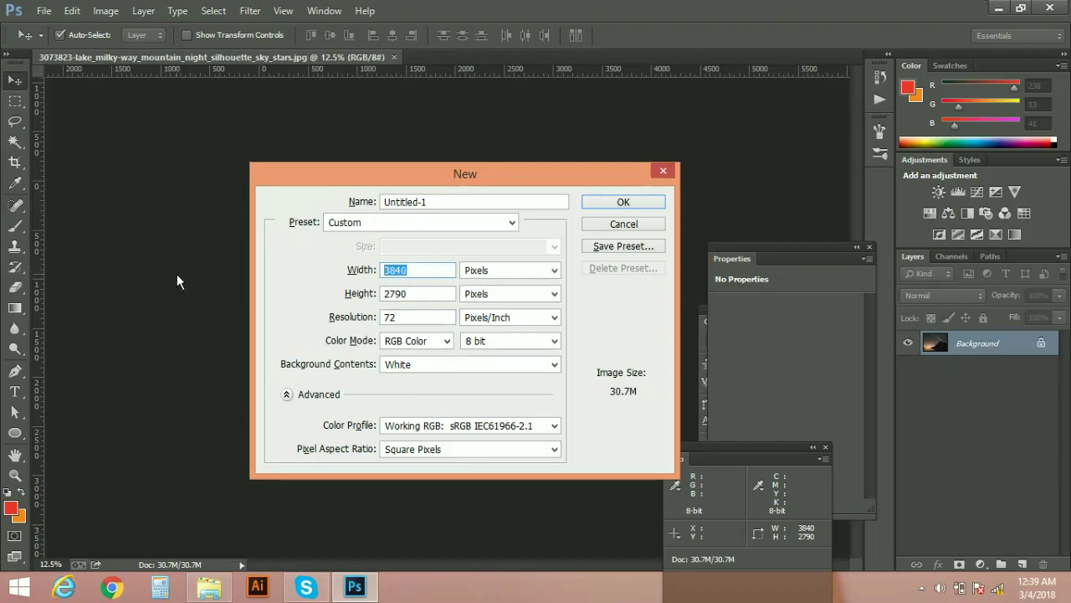
type("1140")
key("Tab")
type("1500")
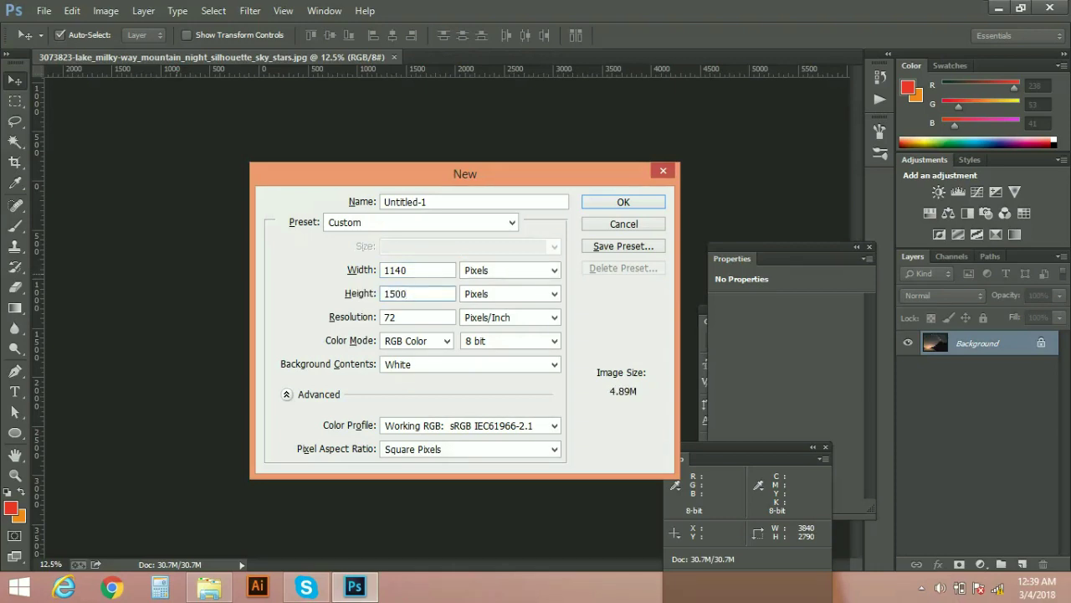
key("Return")
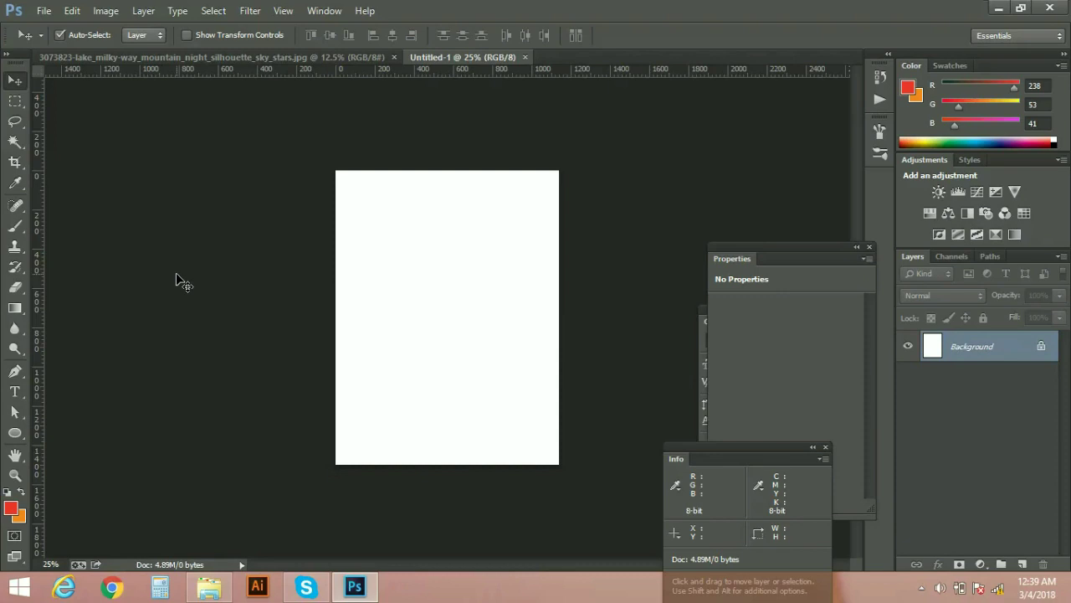
Paste the night-sky photo into Untitled-1 and position it to show the mountain silhouette.
key("ctrl+v")
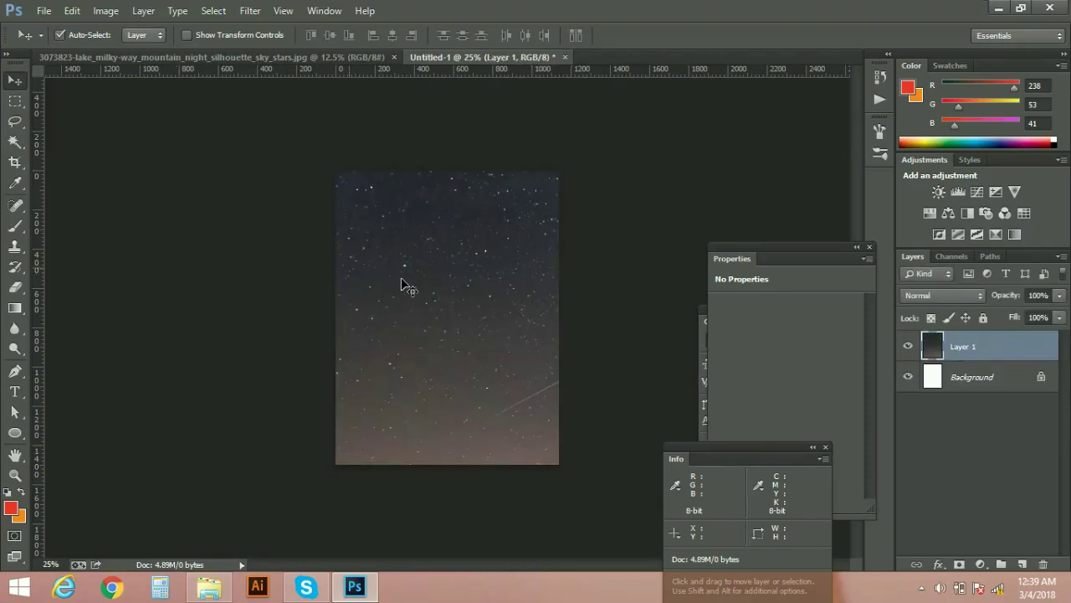
left_click_drag(418, 287, 332, 283)
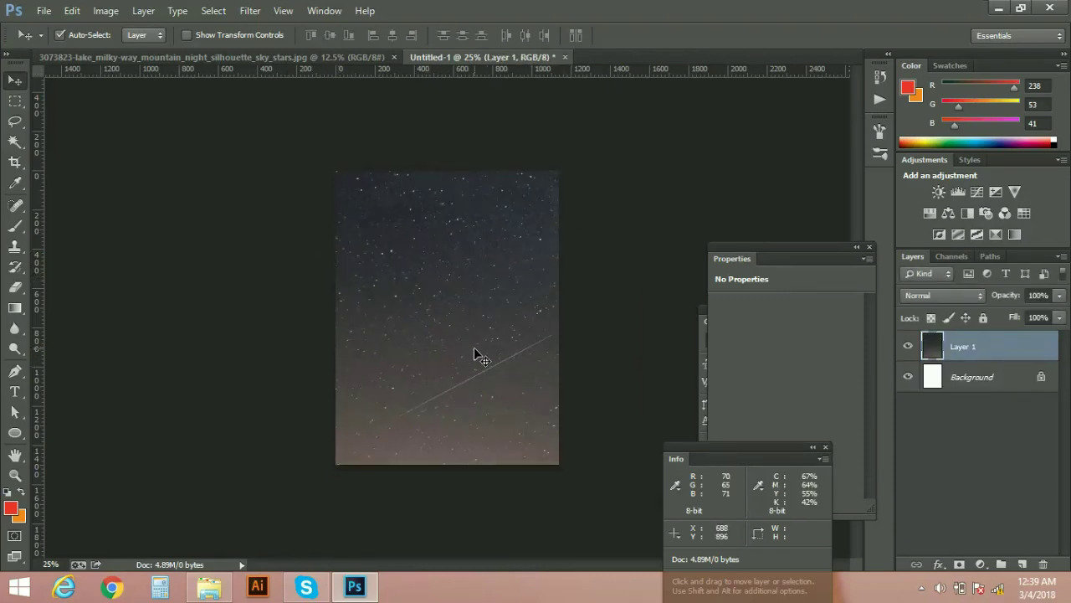
left_click_drag(418, 327, 233, 255)
left_click_drag(401, 472, 292, 235)
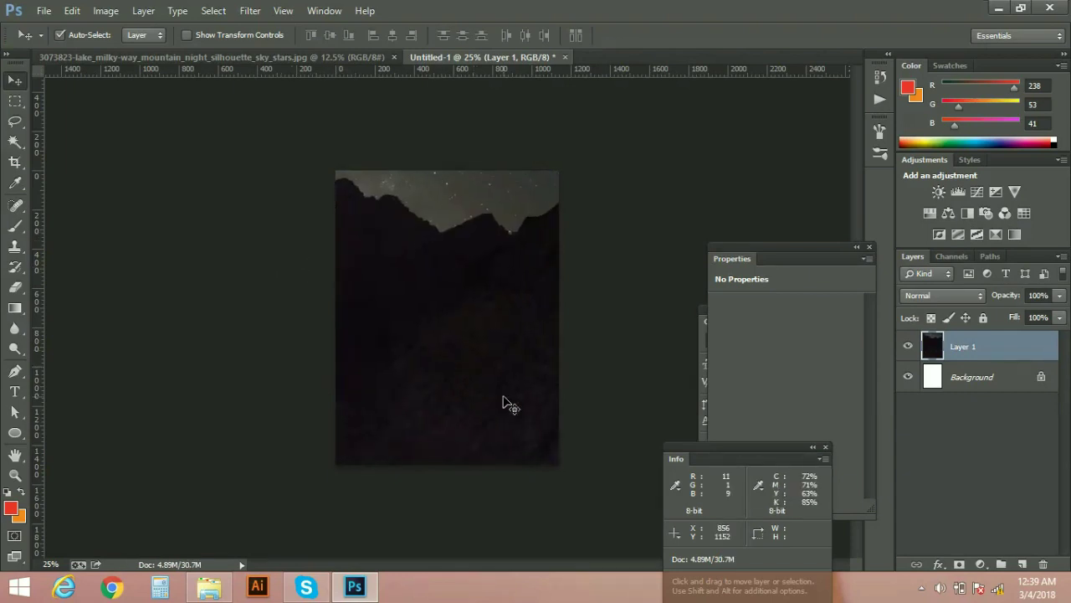
left_click_drag(505, 402, 459, 361)
Scale the photo down to about 517 × 375 px and centre it on the page.
key("ctrl+t")
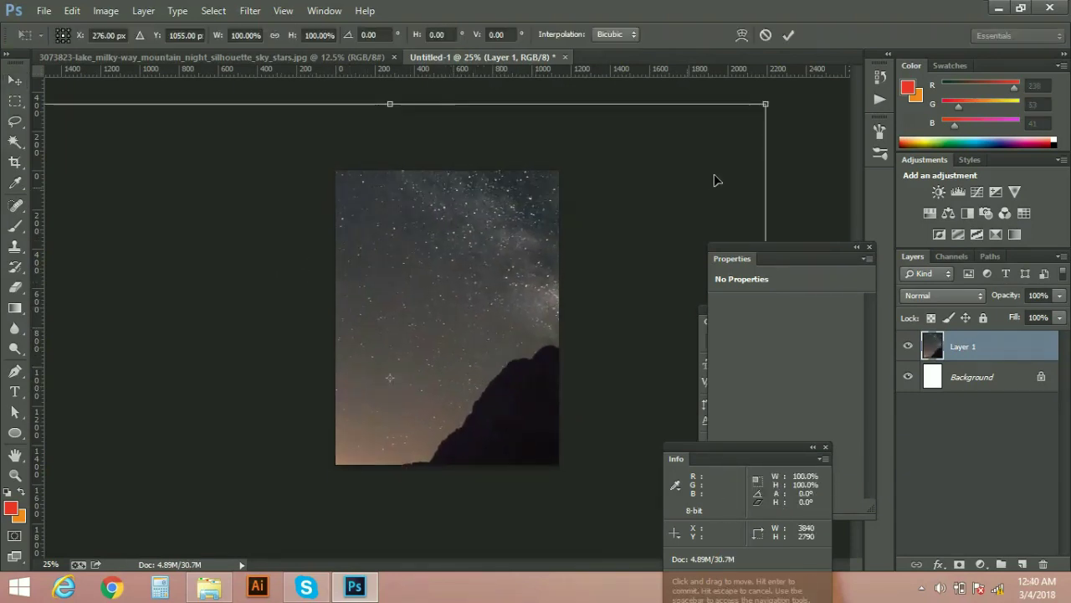
left_click_drag(765, 105, 370, 223)
left_click_drag(416, 357, 499, 283)
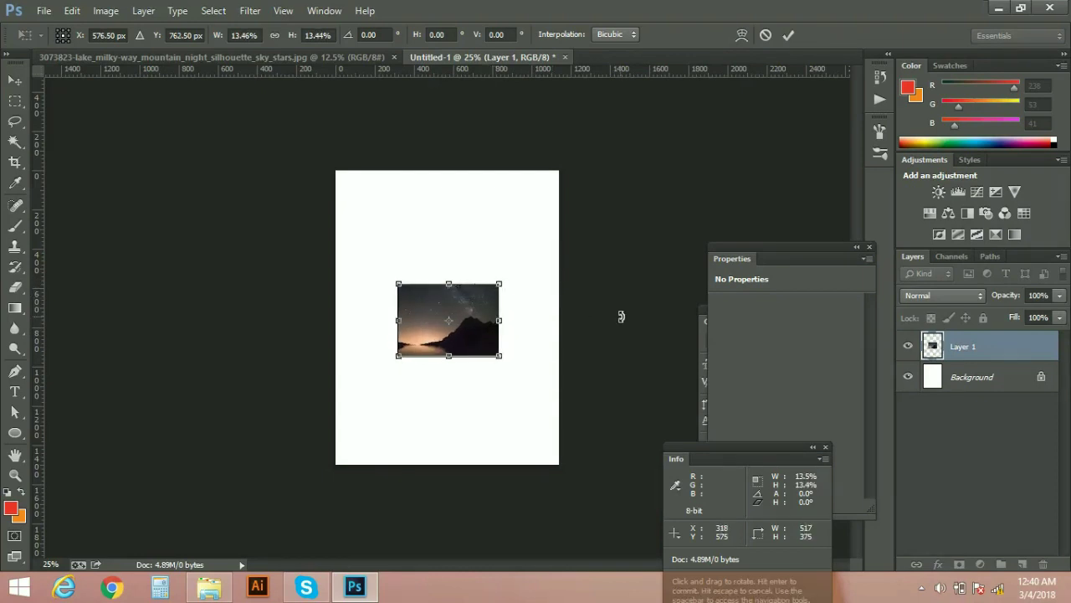
key("Return")
Draw a rectangle across the top of the page with the Rectangle tool.
key("ctrl+plus")
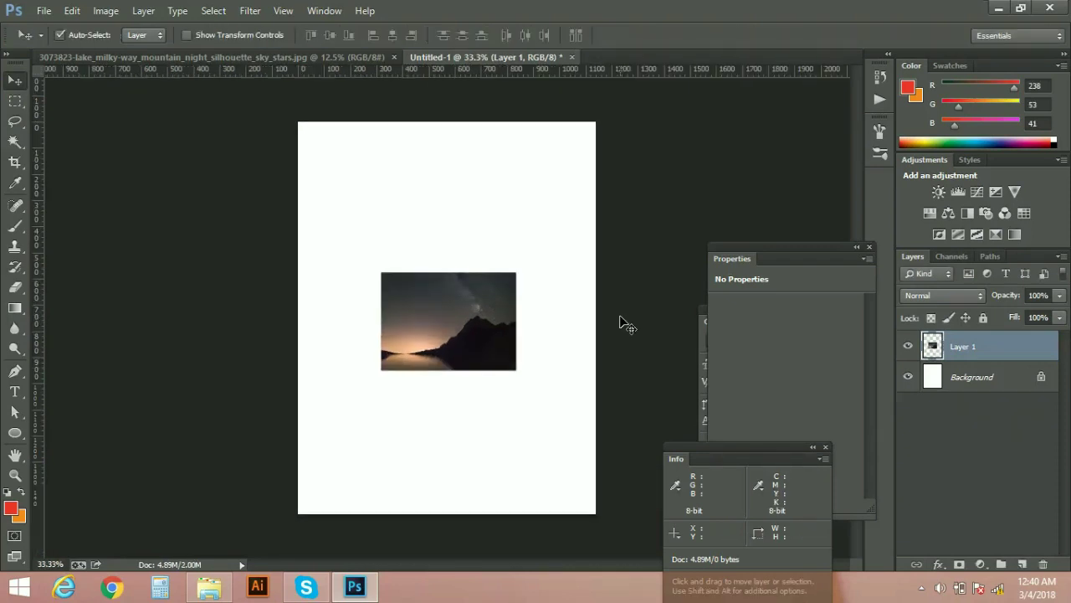
key("ctrl+plus")
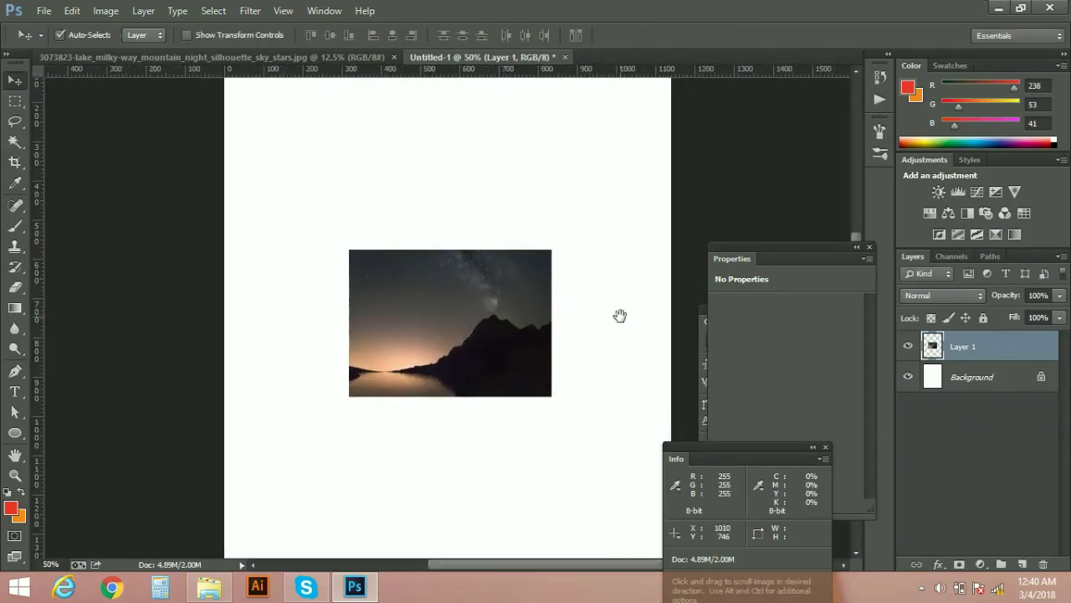
left_click_drag(451, 303, 407, 390)
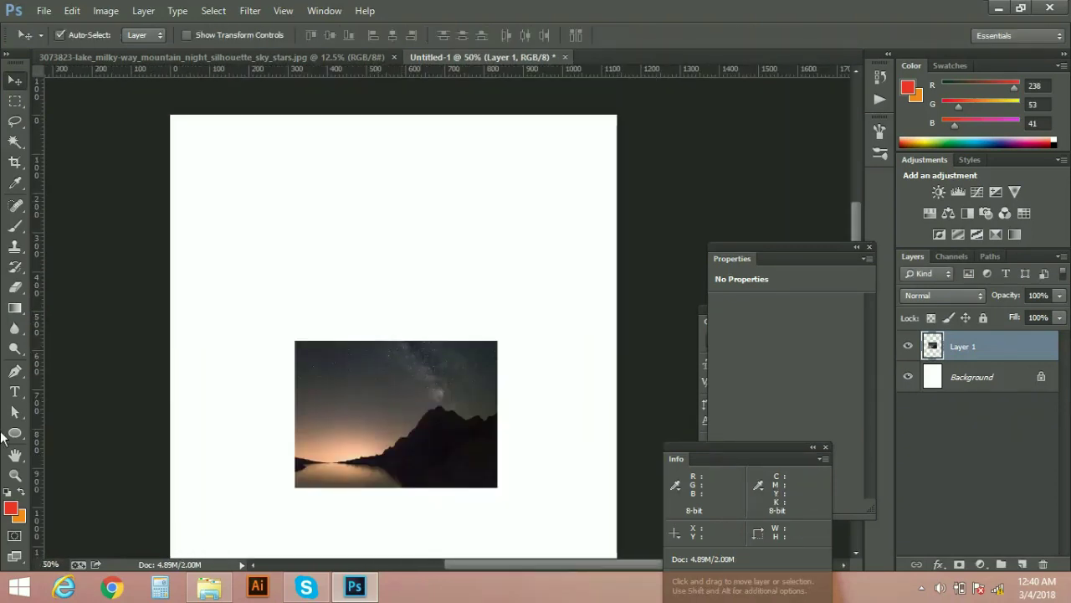
left_click(16, 436)
right_click(18, 436)
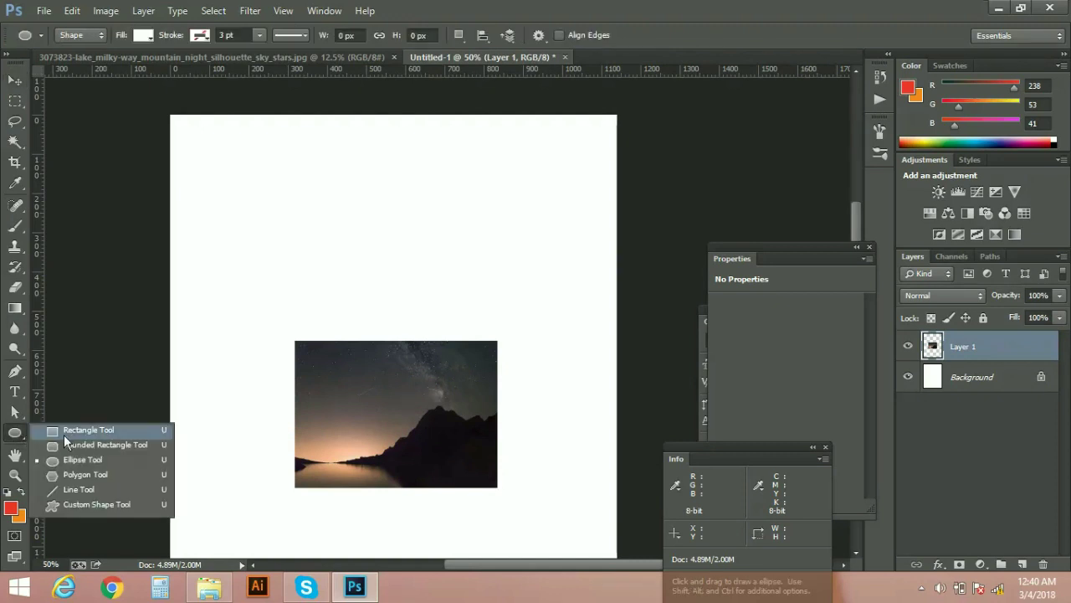
left_click(63, 433)
left_click_drag(182, 117, 646, 192)
Fill the rectangle red, align it to the top edge and stretch it to 1140 px wide.
key("v")
key("alt+BackSpace")
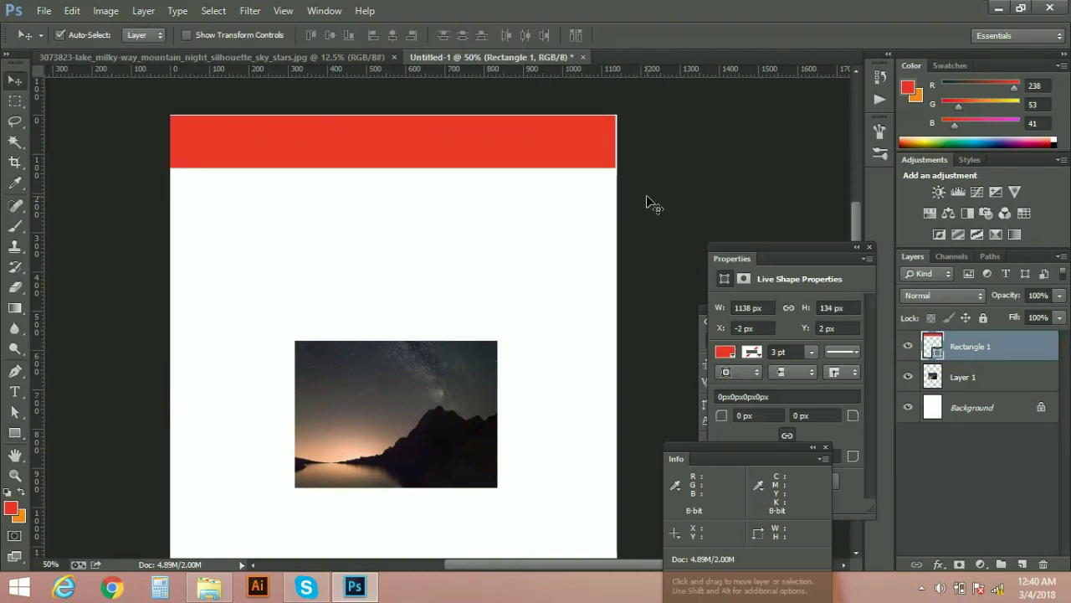
key("Right")
key("Right")
key("Right")
key("Right")
key("Right")
key("Right")
key("Up")
key("Up")
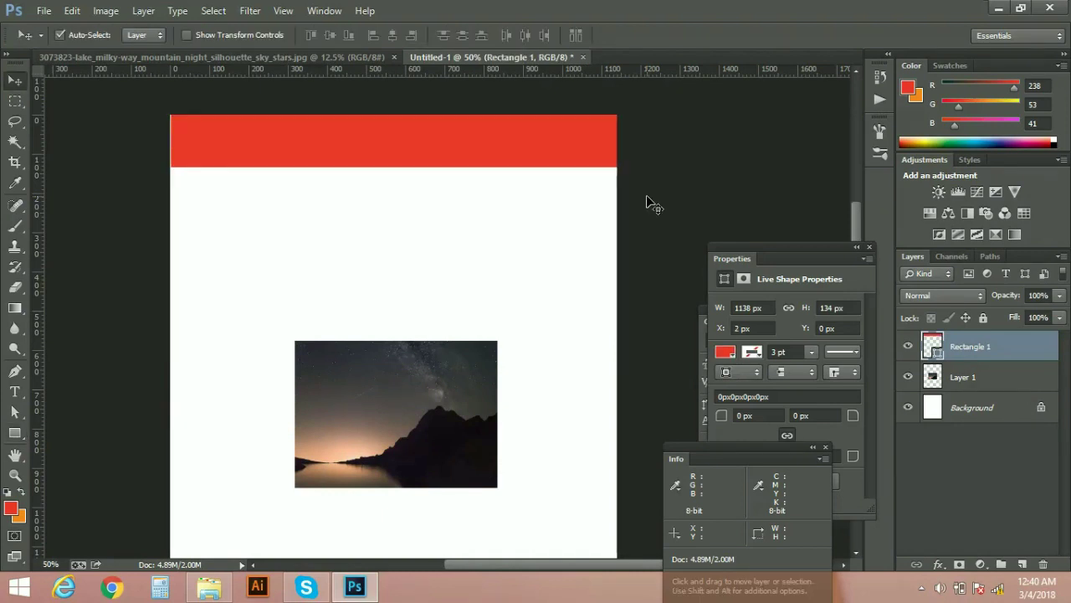
key("ctrl+t")
left_click_drag(172, 148, 169, 148)
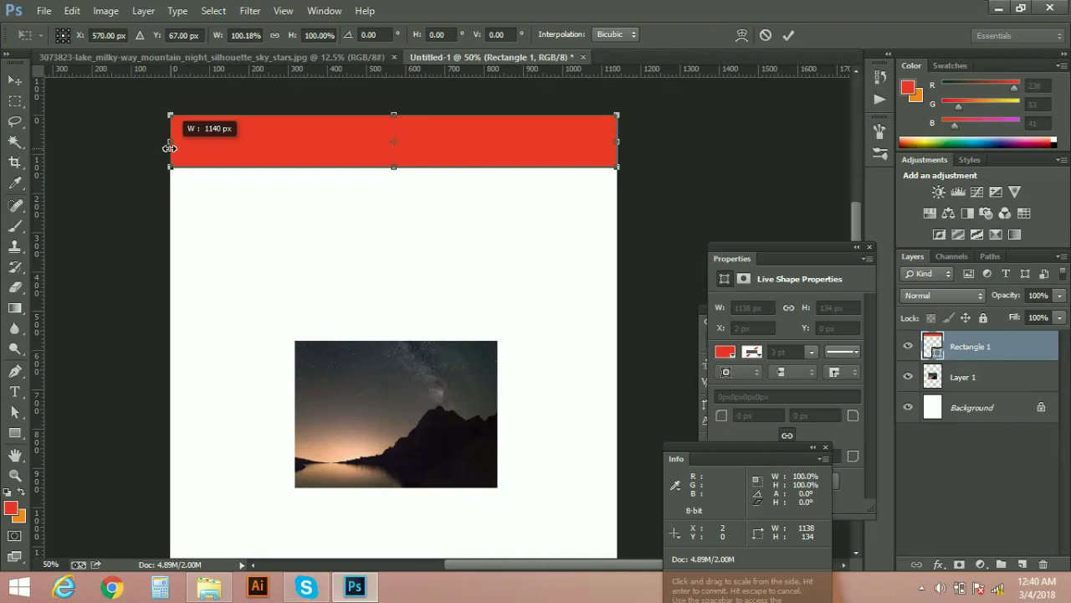
key("Return")
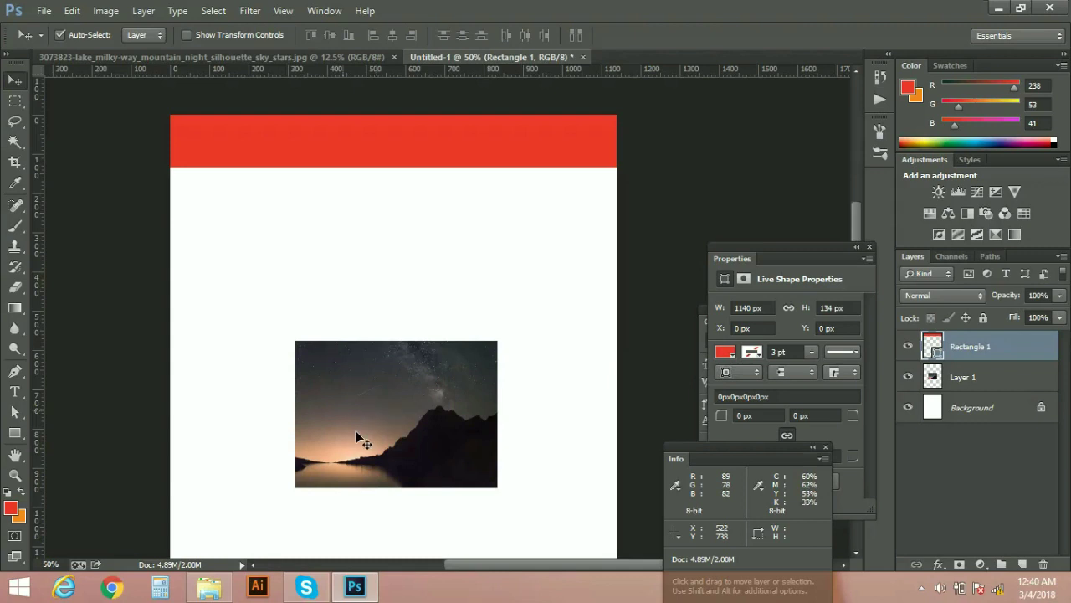
Move the night-sky photo and enlarge it to about 189%.
left_click_drag(397, 451, 398, 377)
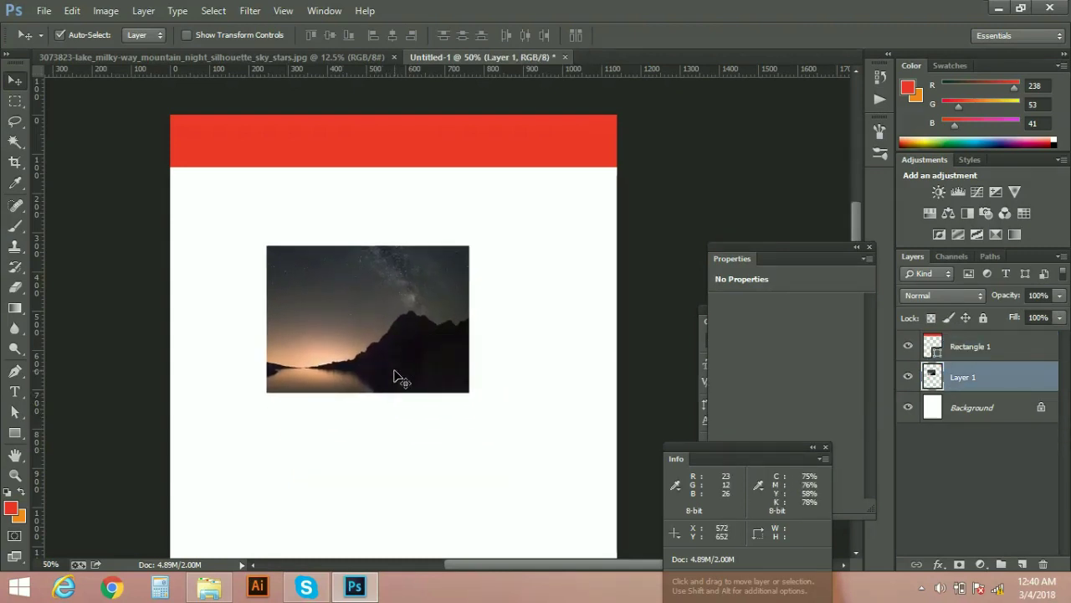
key("ctrl+t")
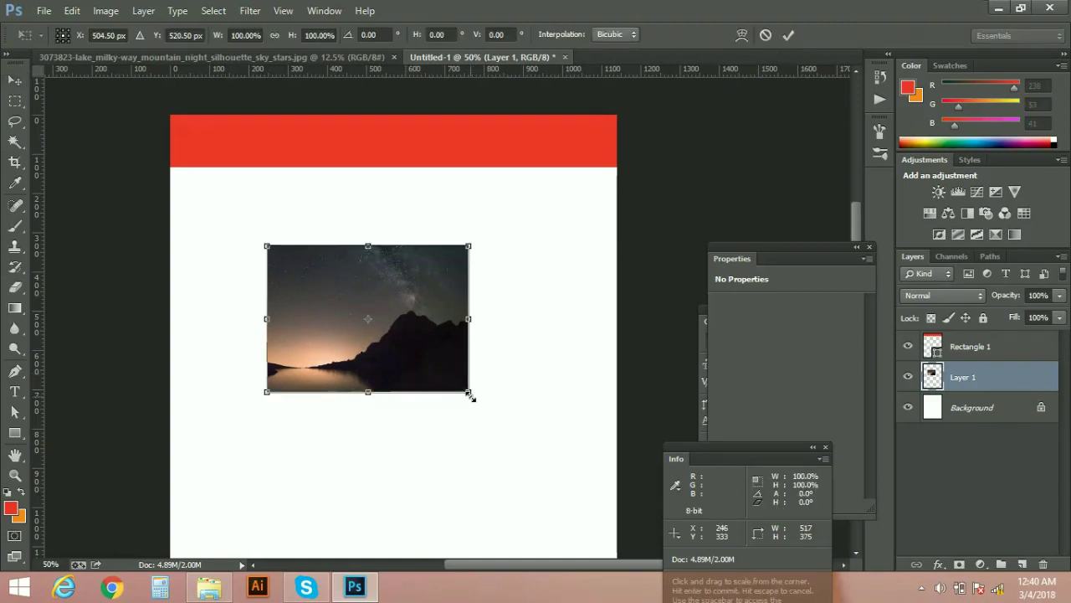
left_click_drag(470, 393, 558, 466)
key("Return")
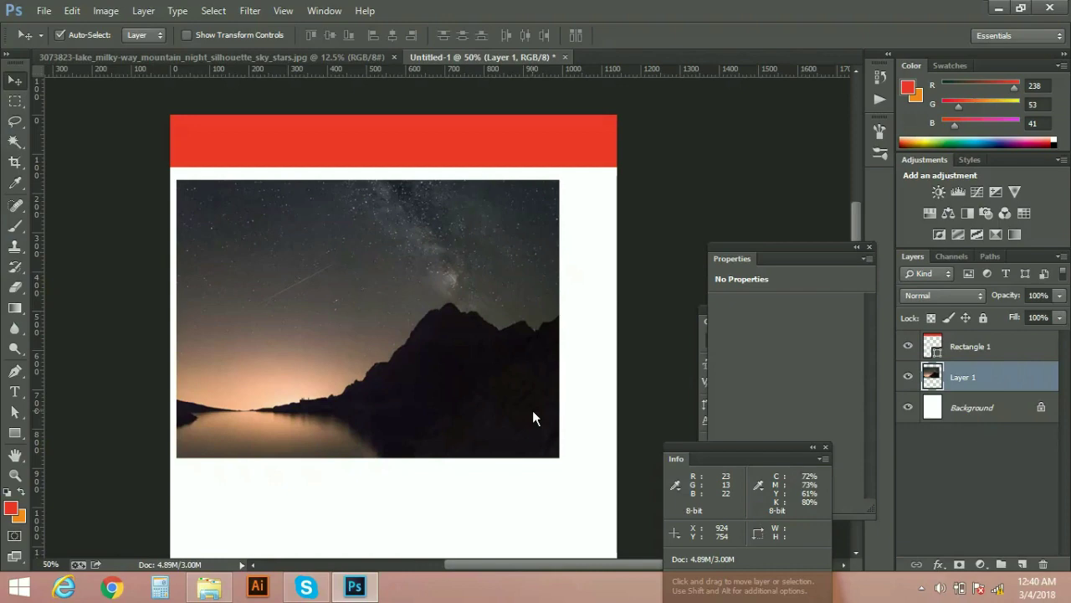
Reposition the photo, then delete the night-sky photo layer.
key("ctrl+plus")
key("ctrl+plus")
key("ctrl+plus")
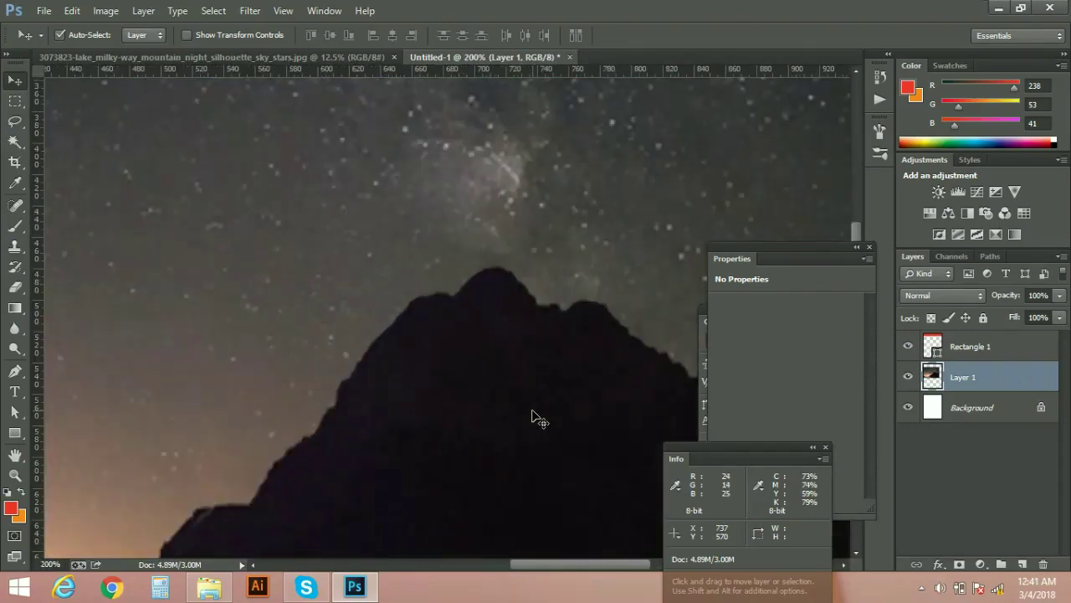
key("ctrl+minus")
key("ctrl+minus")
key("ctrl+minus")
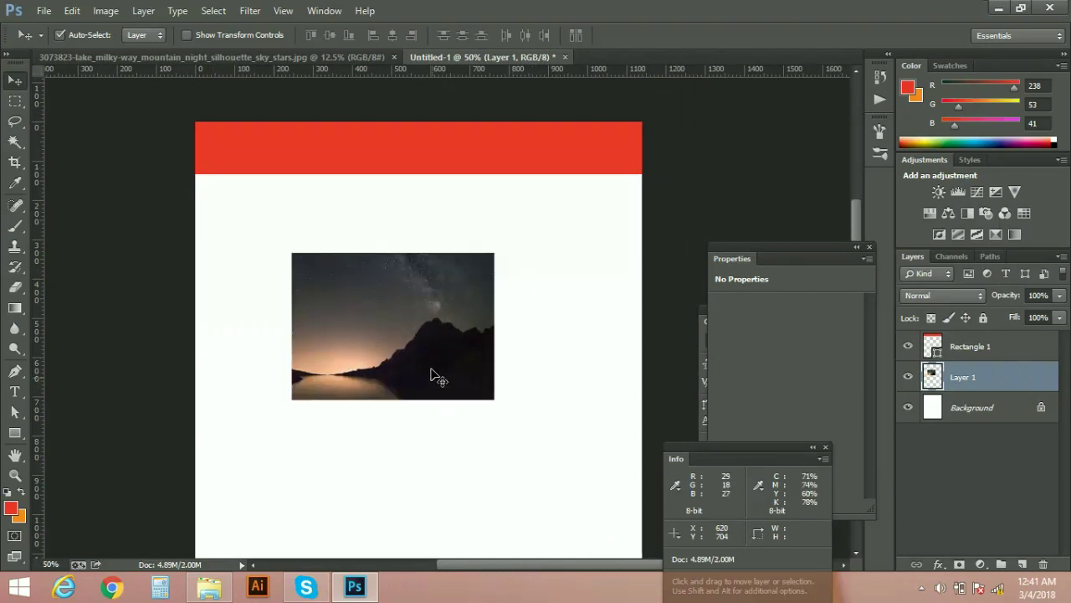
left_click_drag(408, 337, 426, 350)
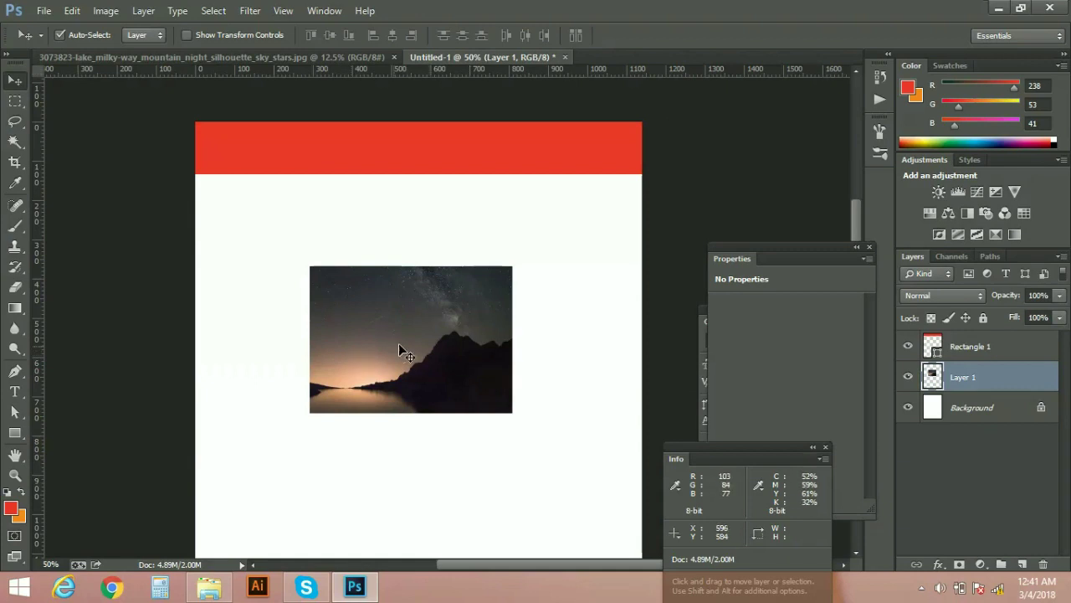
left_click_drag(429, 324, 409, 421)
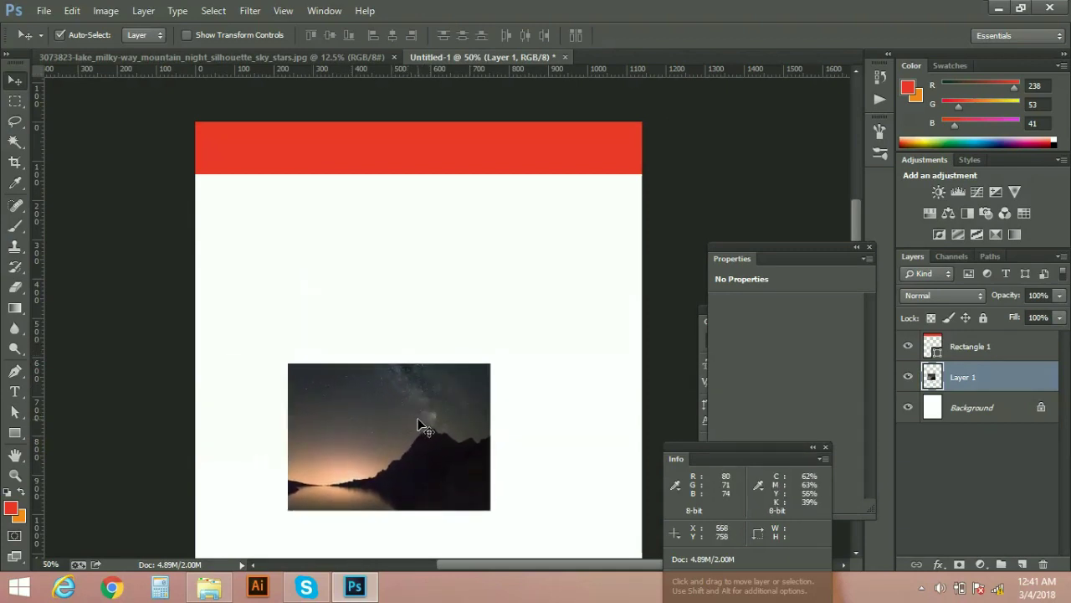
key("Delete")
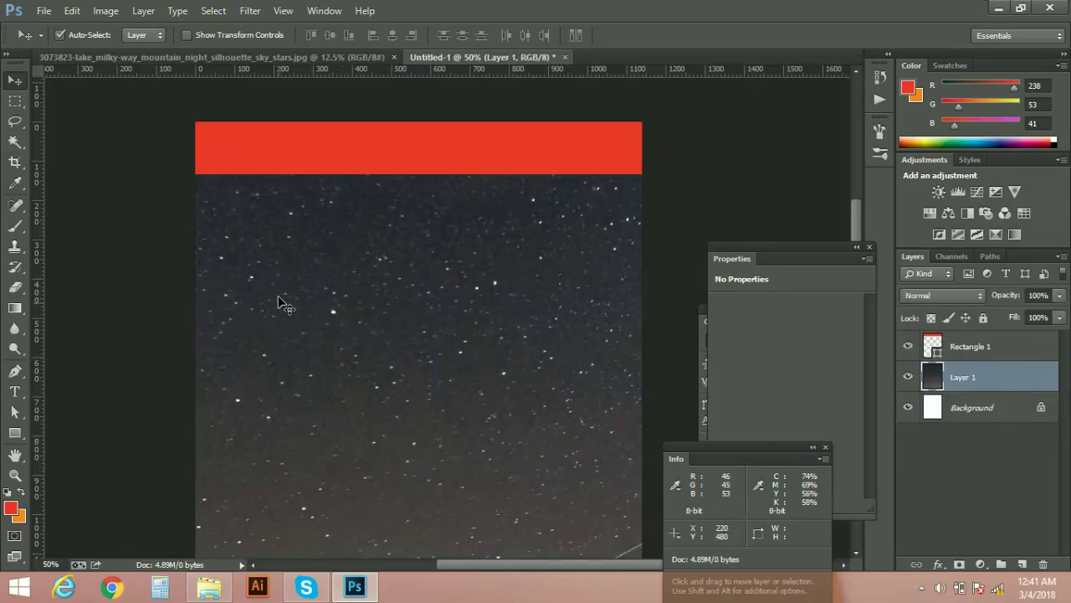
Convert the night-sky photo layer (Layer 1) into a smart object.
left_click_drag(340, 300, 373, 381)
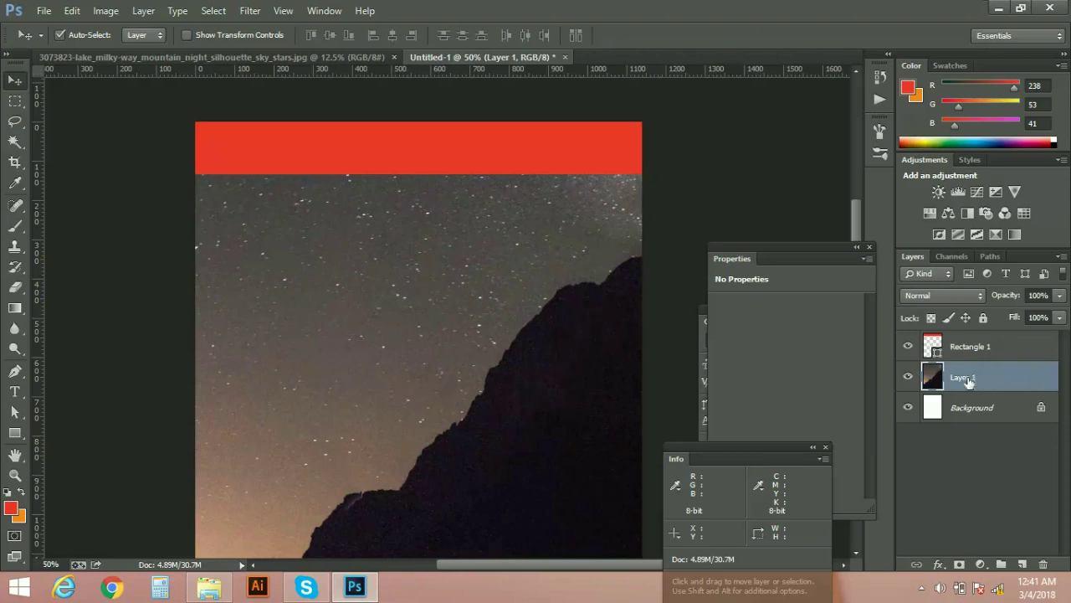
right_click(1006, 383)
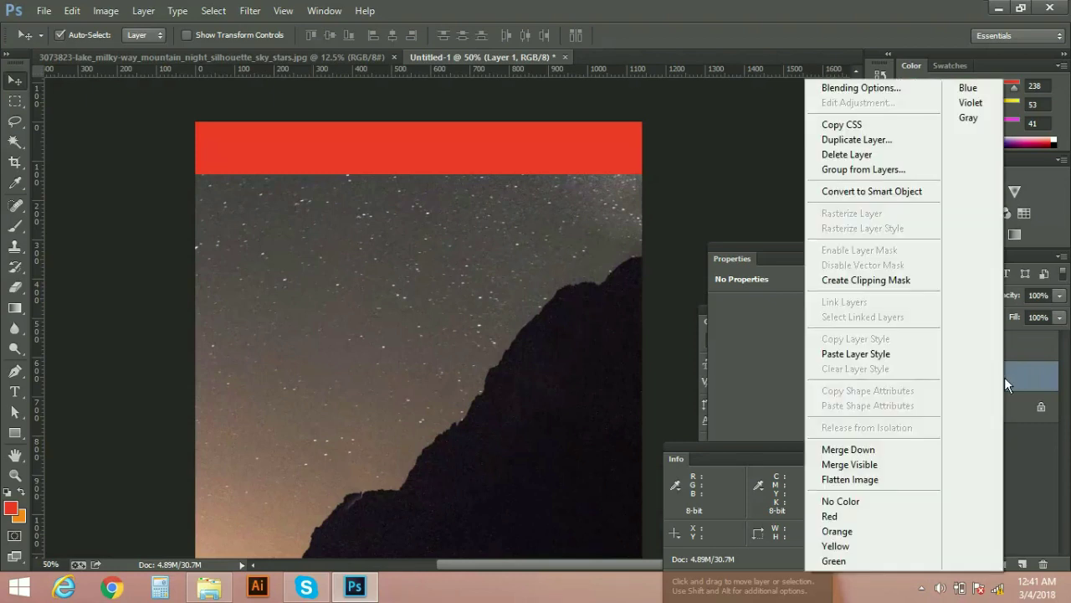
left_click(878, 198)
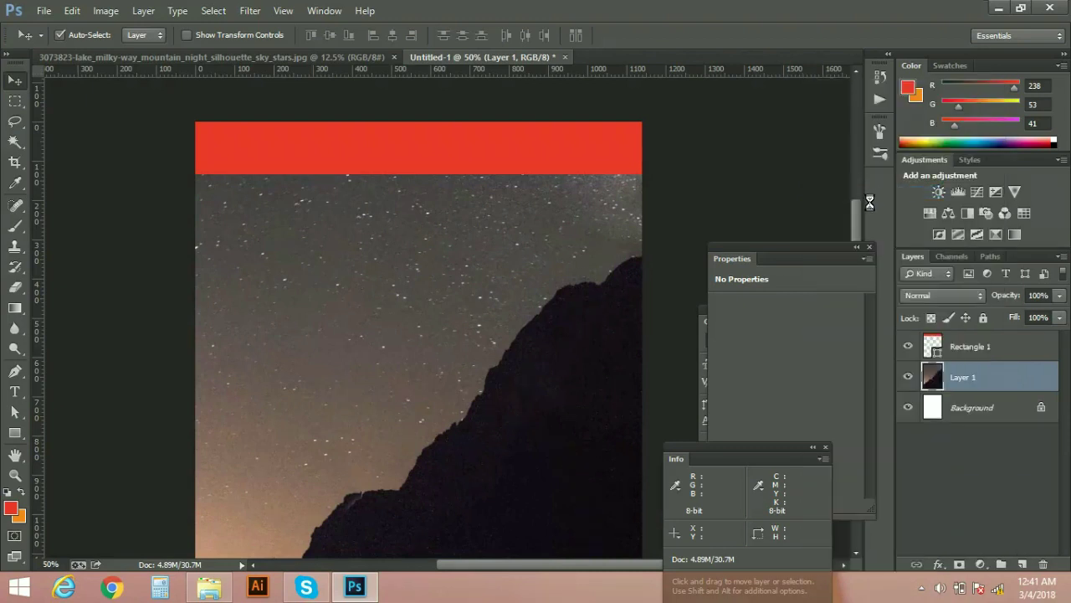
Shrink the smart-object photo and place it below the red banner.
left_click_drag(354, 484, 334, 404)
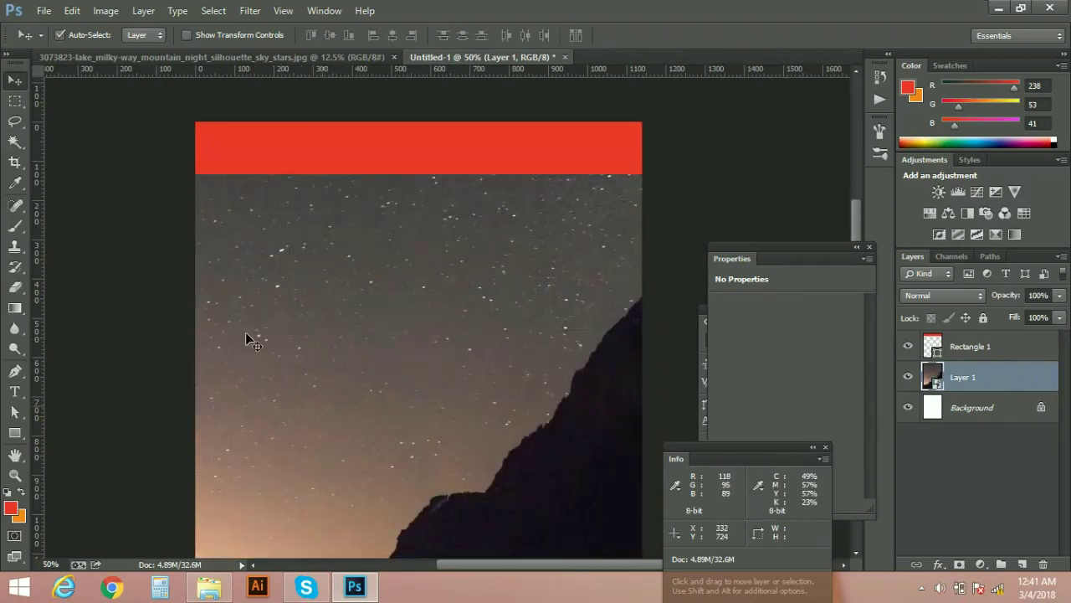
key("ctrl+t")
left_click_drag(200, 194, 470, 423)
left_click_drag(131, 164, 376, 388)
Add an orange bar directly under the red banner, stretched to full page width.
key("Return")
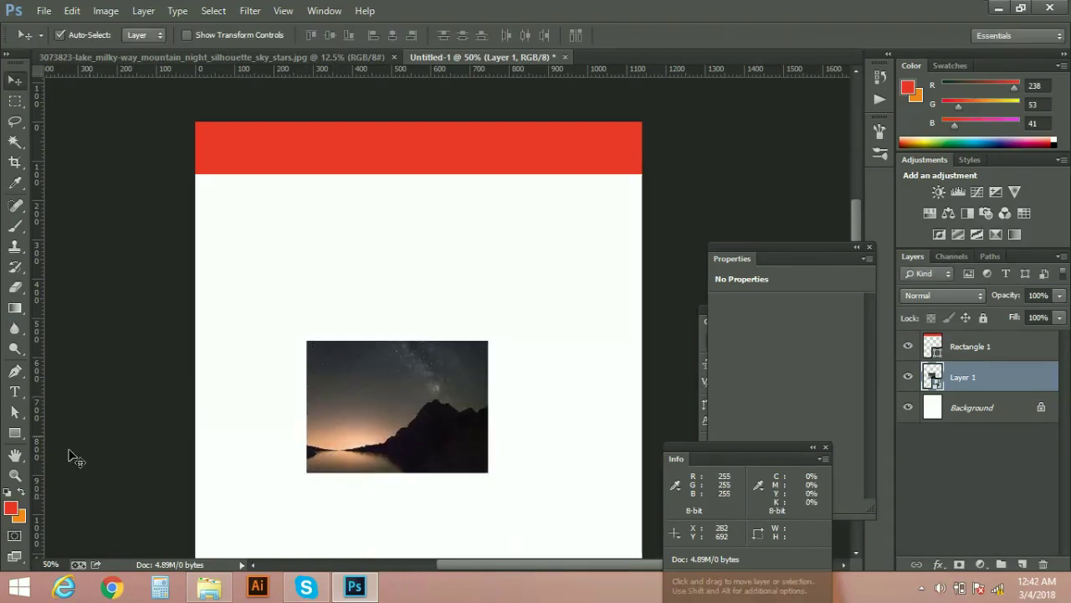
left_click(15, 432)
left_click_drag(210, 189, 599, 224)
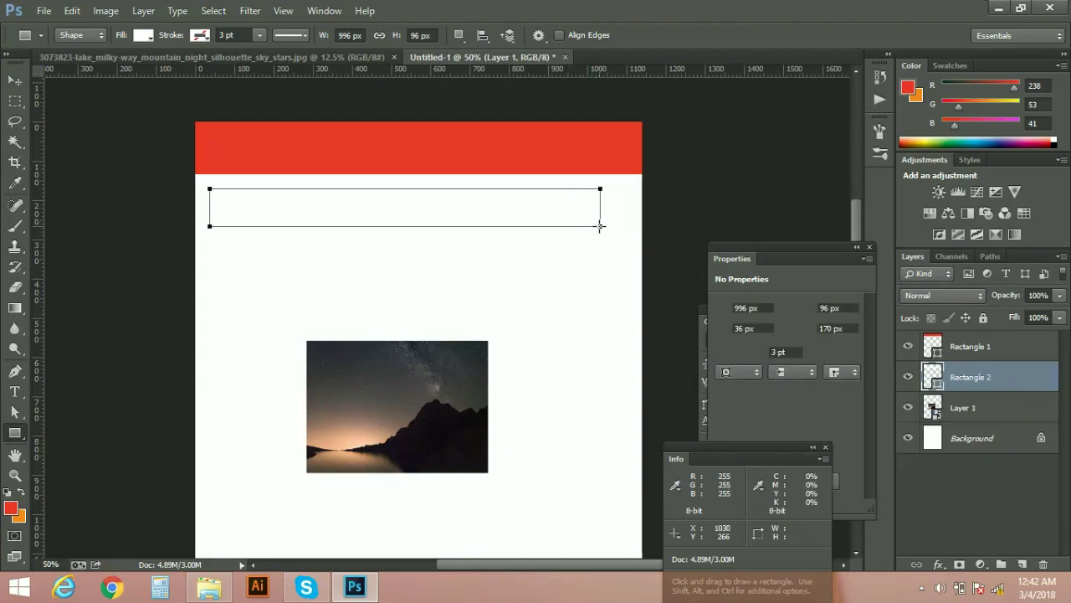
key("ctrl+BackSpace")
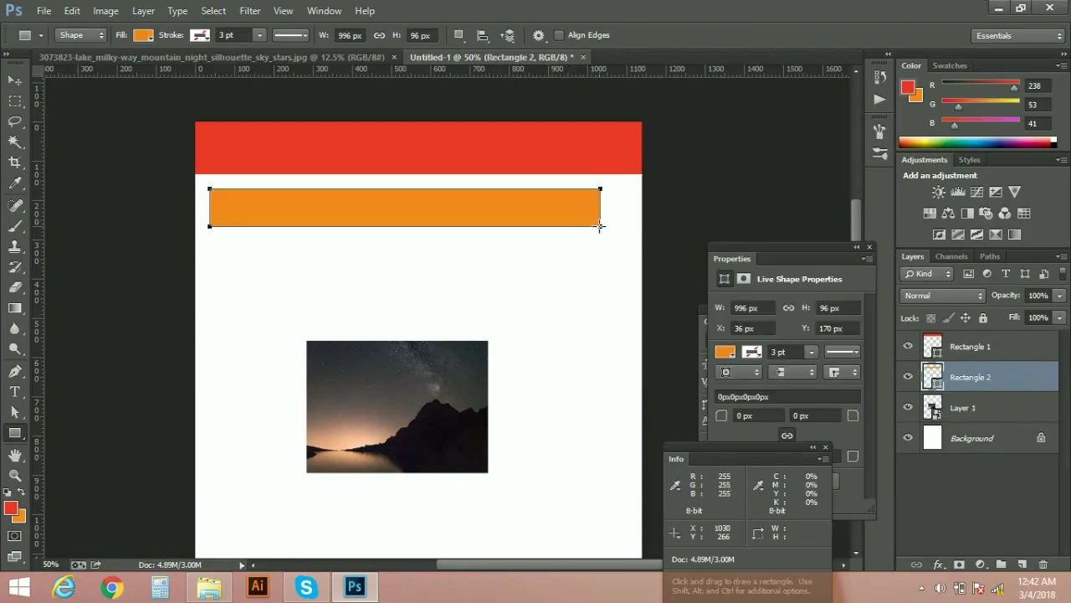
key("v")
left_click_drag(553, 227, 641, 195)
key("ctrl+t")
key("Return")
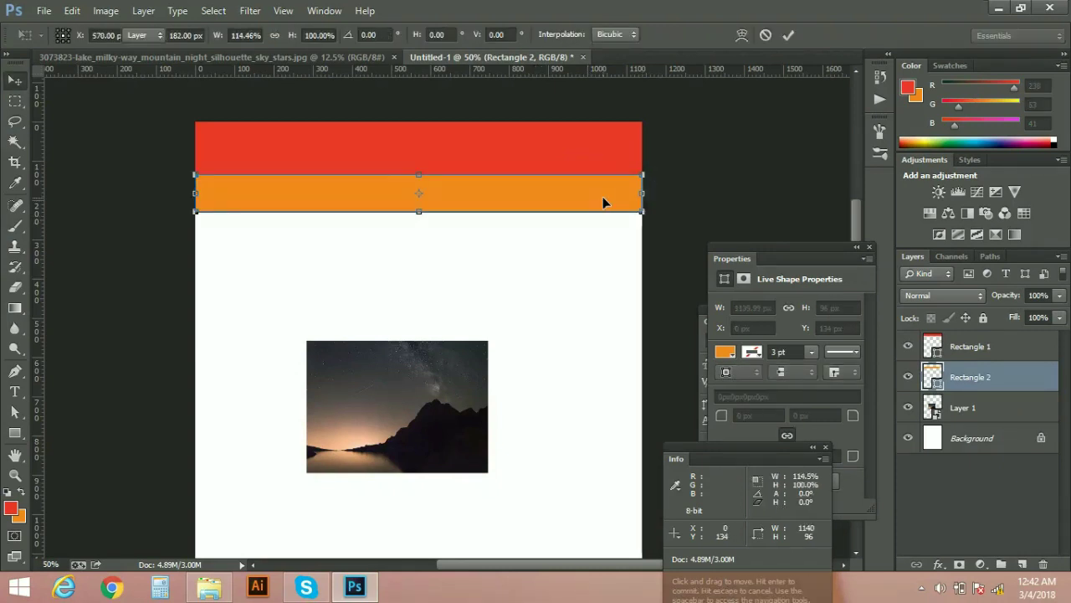
Add red heading text below the orange bar and enlarge it to about 780%.
left_click(15, 391)
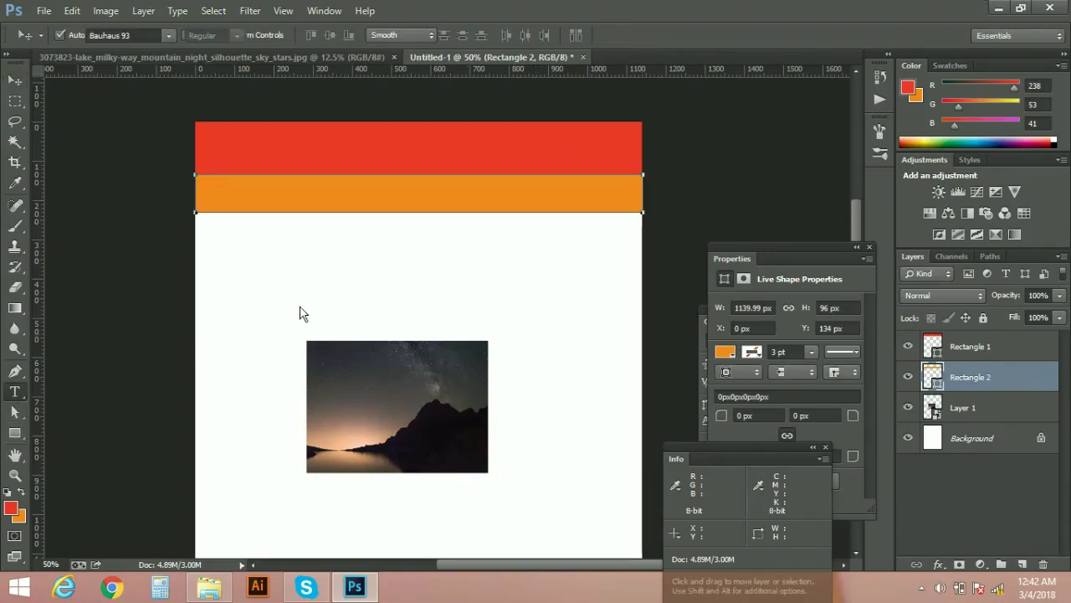
left_click(339, 262)
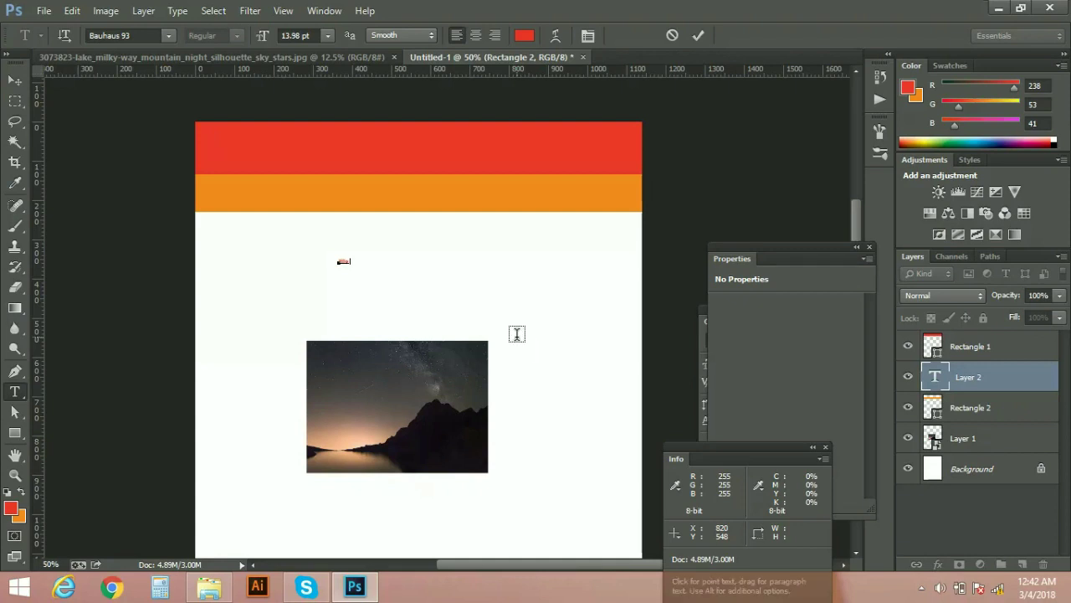
key("ctrl+Return")
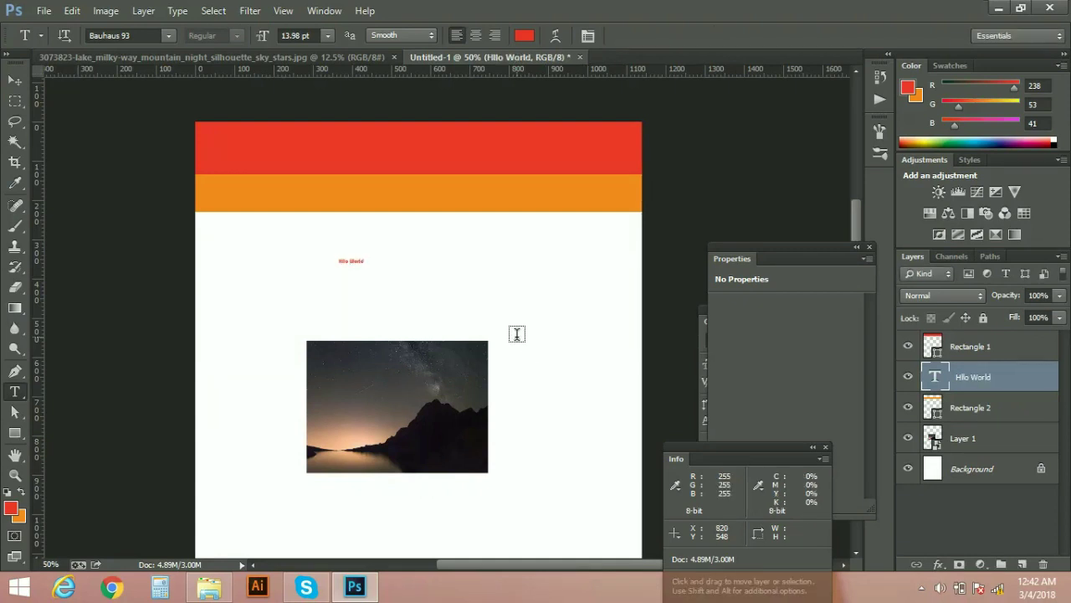
key("v")
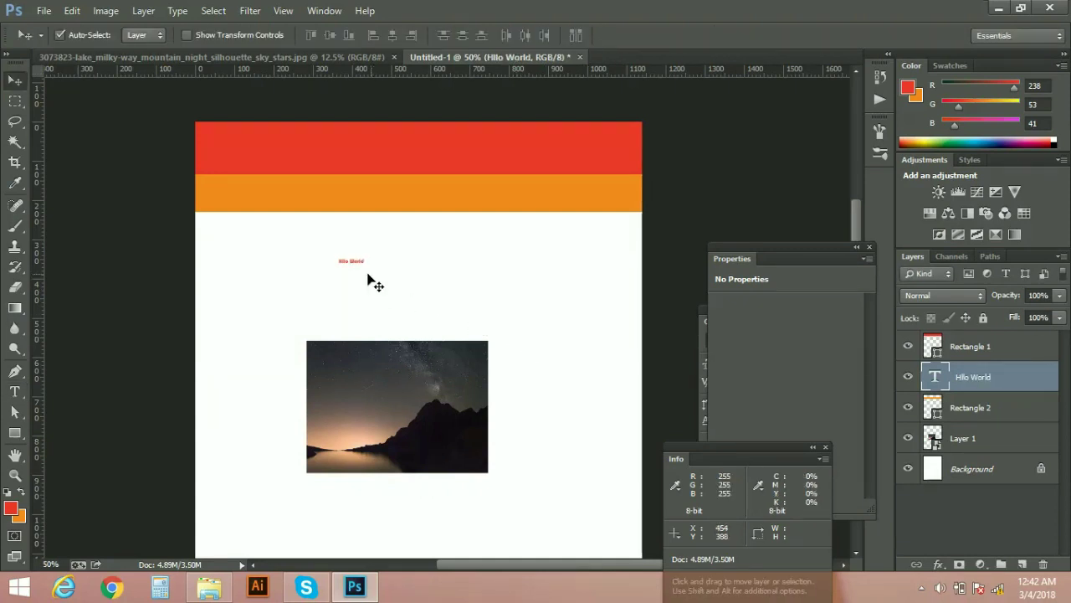
key("ctrl+t")
left_click_drag(366, 265, 502, 249)
key("Return")
Correct the heading spelling to 'Hello World' and nudge it slightly left.
key("t")
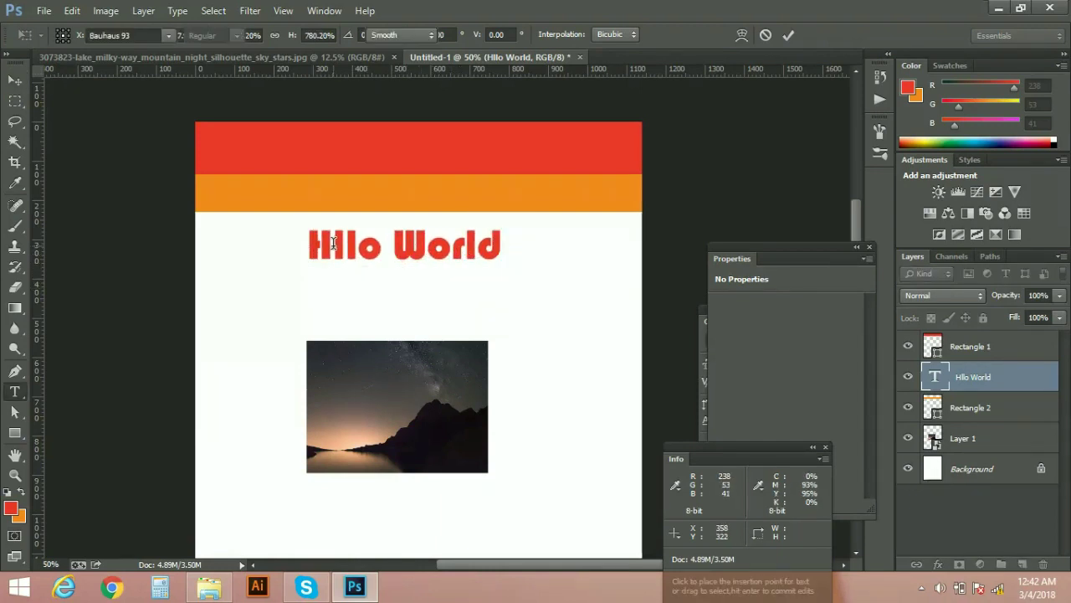
left_click(332, 247)
type("e")
key("ctrl+Return")
key("v")
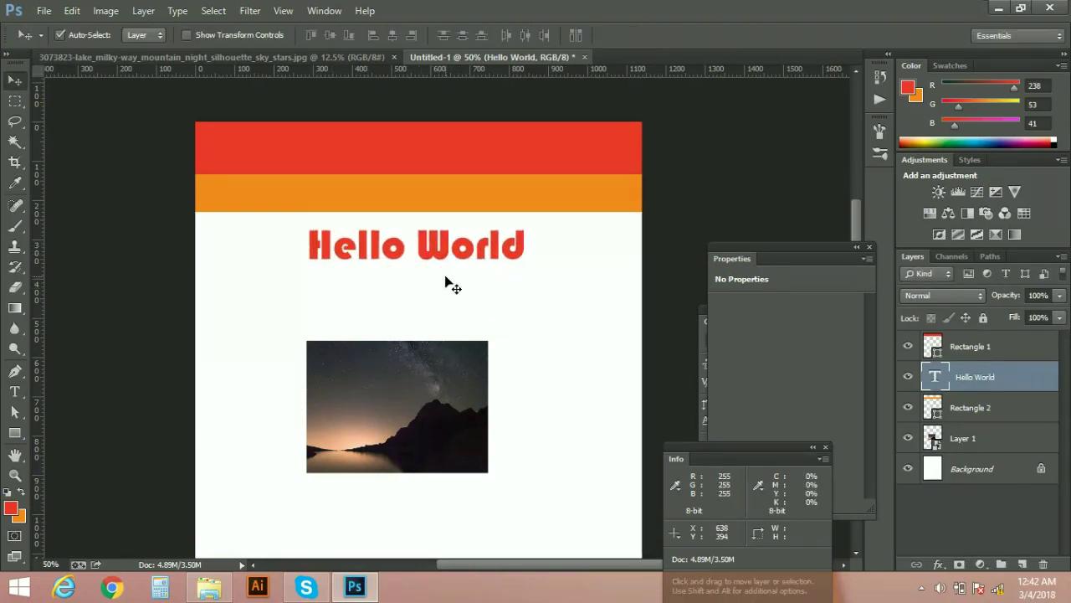
key("Left")
key("Left")
key("Left")
key("Left")
key("Left")
key("Left")
key("Left")
key("Left")
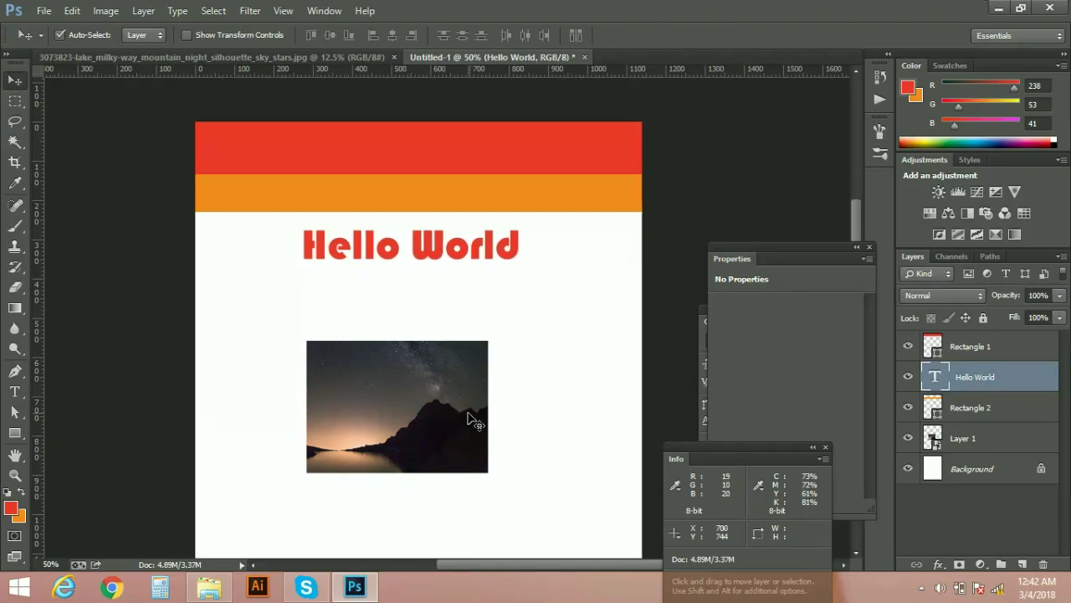
Enlarge the night-sky photo around its centre.
scroll(452, 423, "down", 1)
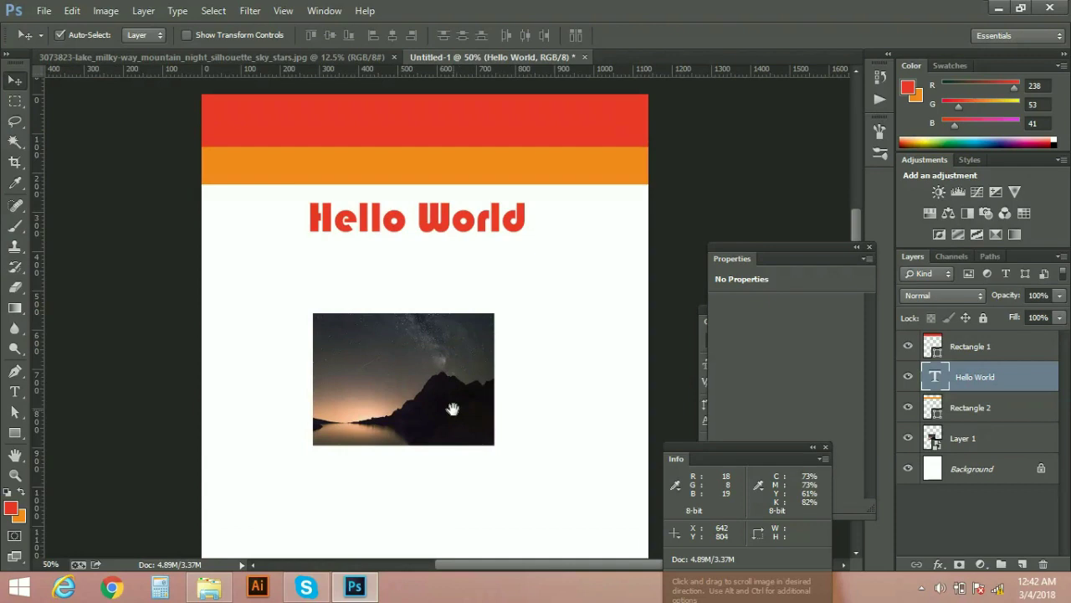
left_click(454, 413)
key("ctrl+t")
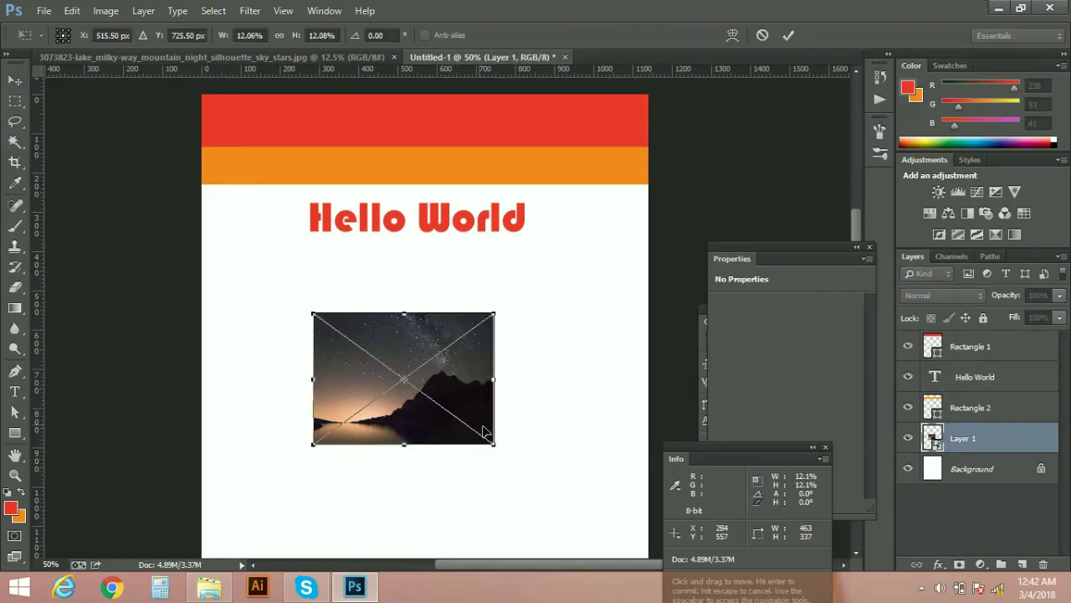
left_click_drag(499, 448, 595, 517)
key("Return")
Position the enlarged photo centred under the Hello World heading.
key("space")
mouse_move(530, 456)
left_mouse_down()
mouse_move(530, 441)
mouse_move(530, 461)
left_mouse_up()
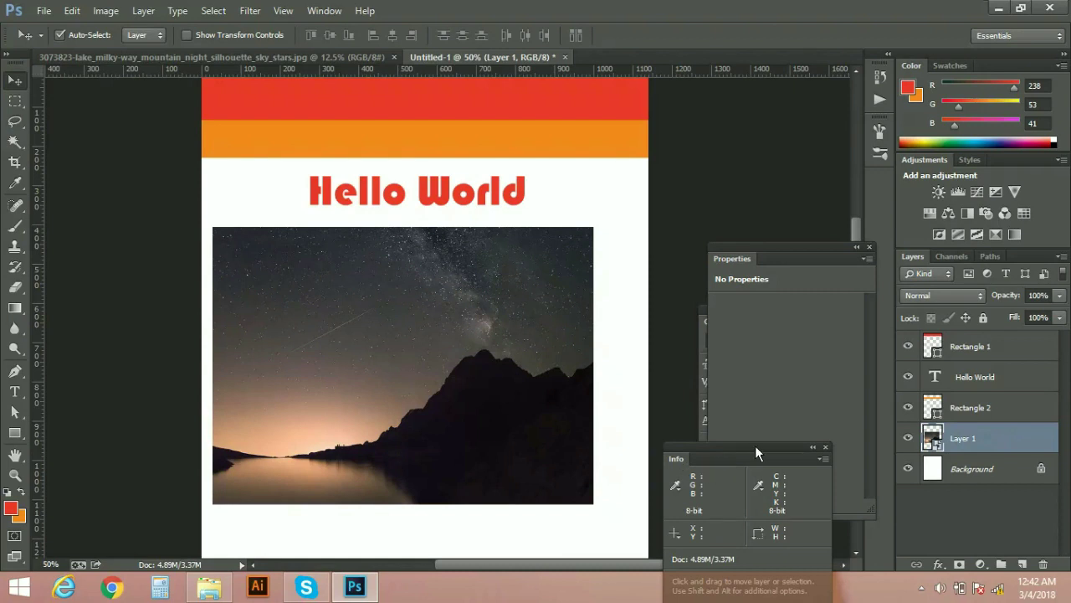
key("ctrl+plus")
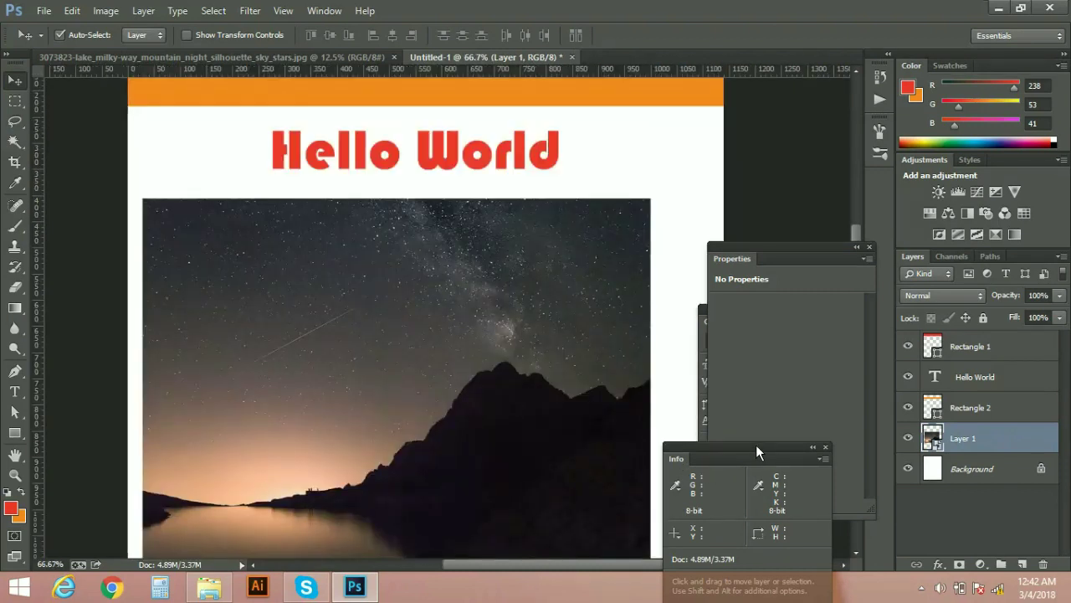
key("ctrl+minus")
mouse_move(457, 407)
left_mouse_down()
mouse_move(444, 407)
mouse_move(470, 397)
left_mouse_up()
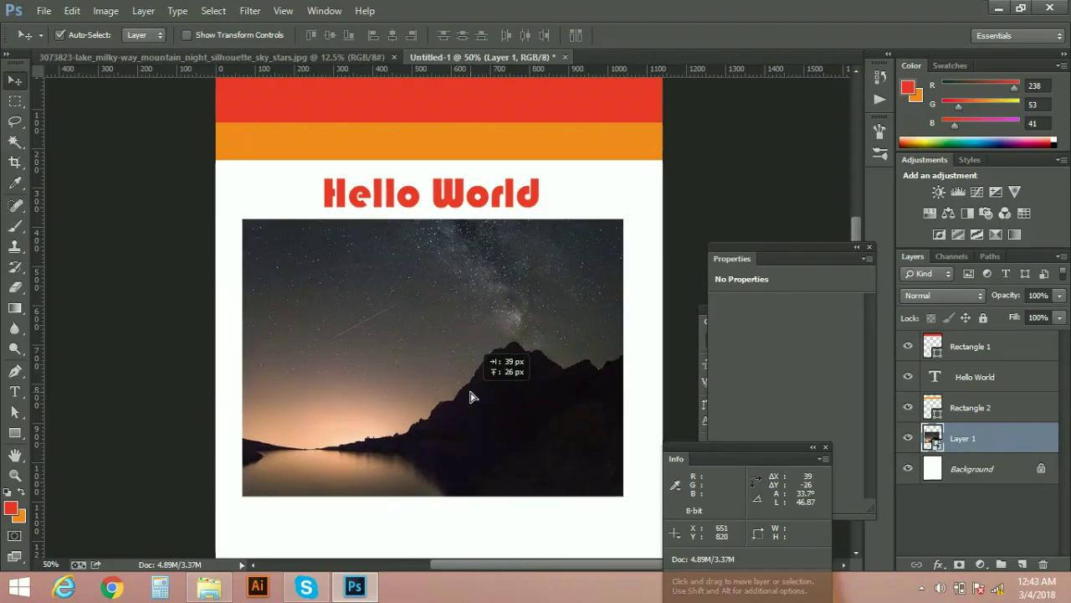
left_click_drag(471, 397, 466, 402)
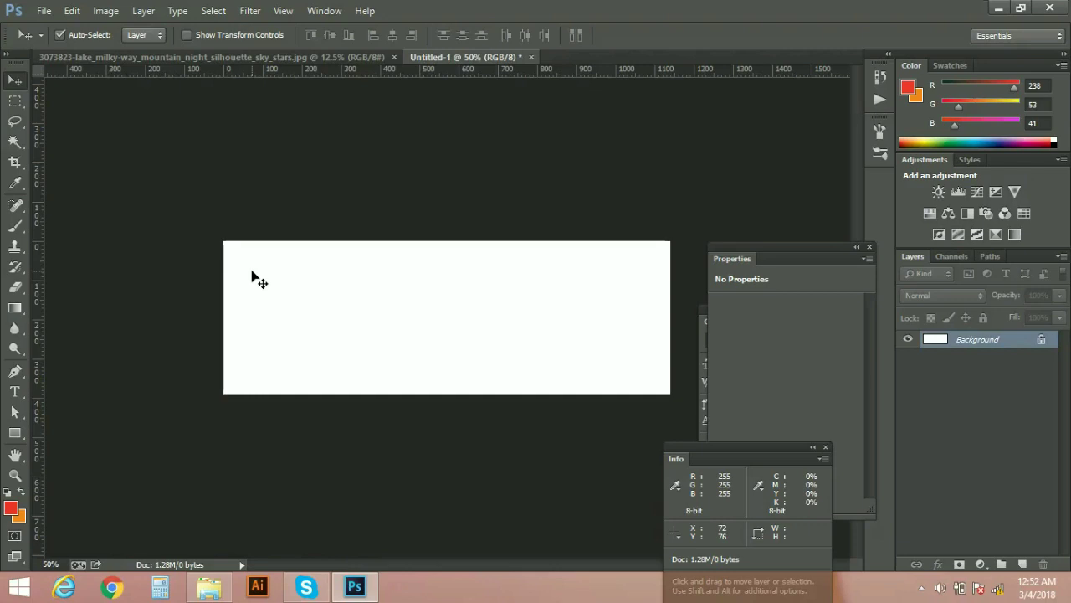
Type 'Log Name' near the top-left of the page and scale it to about 235%.
left_click(15, 391)
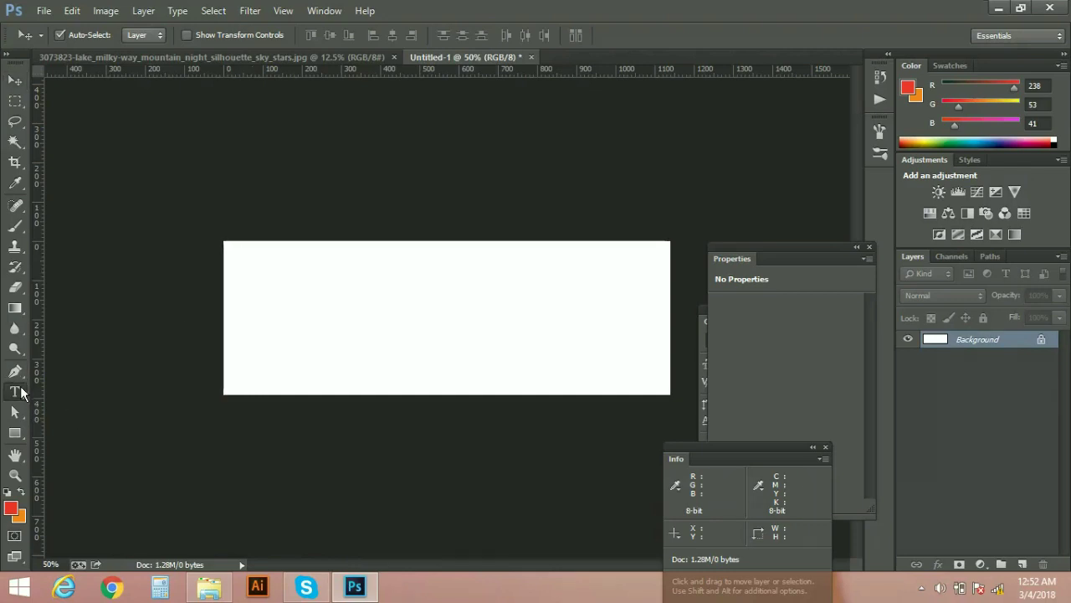
left_click(261, 270)
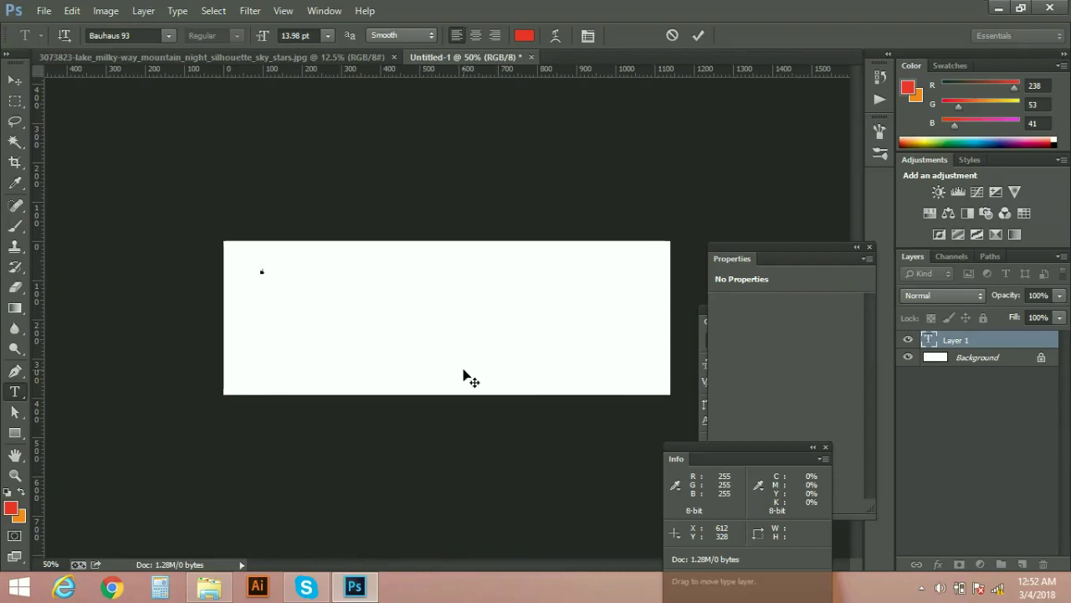
type("Log Name")
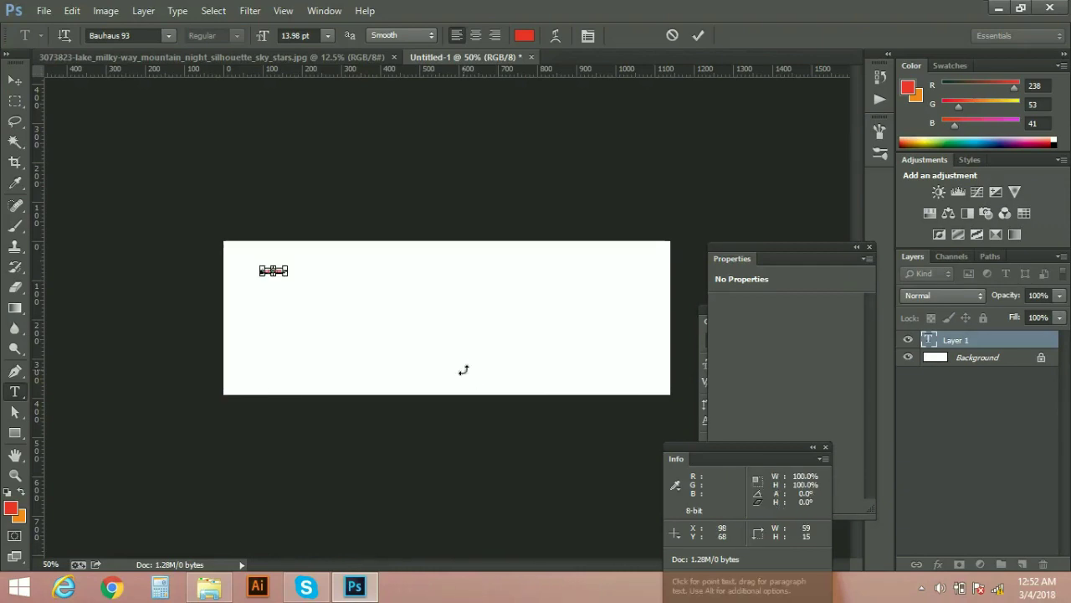
key("ctrl+Return")
key("ctrl+t")
left_click_drag(285, 275, 307, 282)
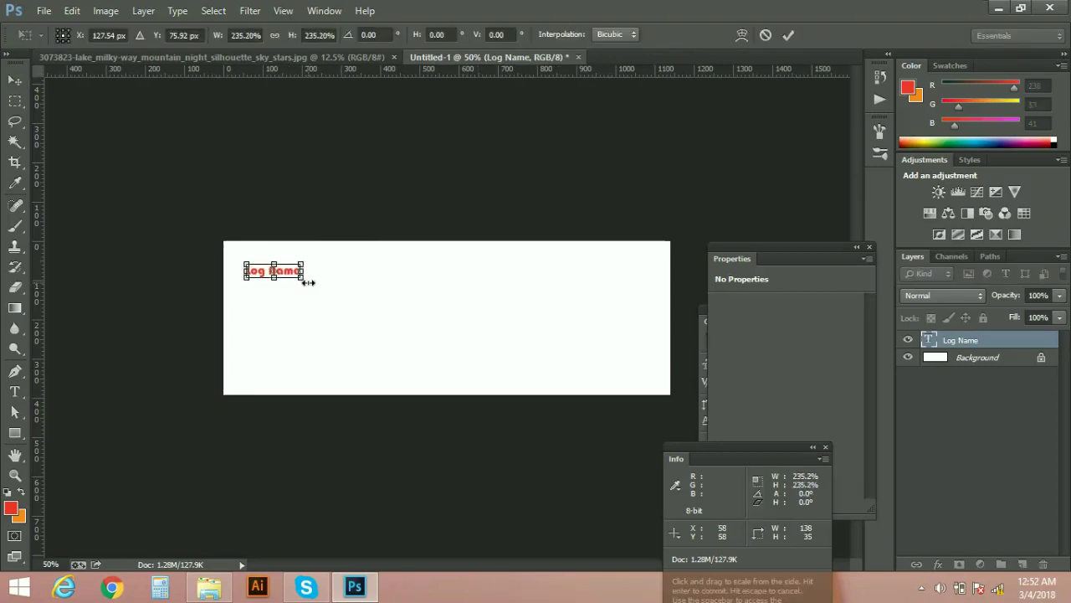
key("Return")
key("ctrl+plus")
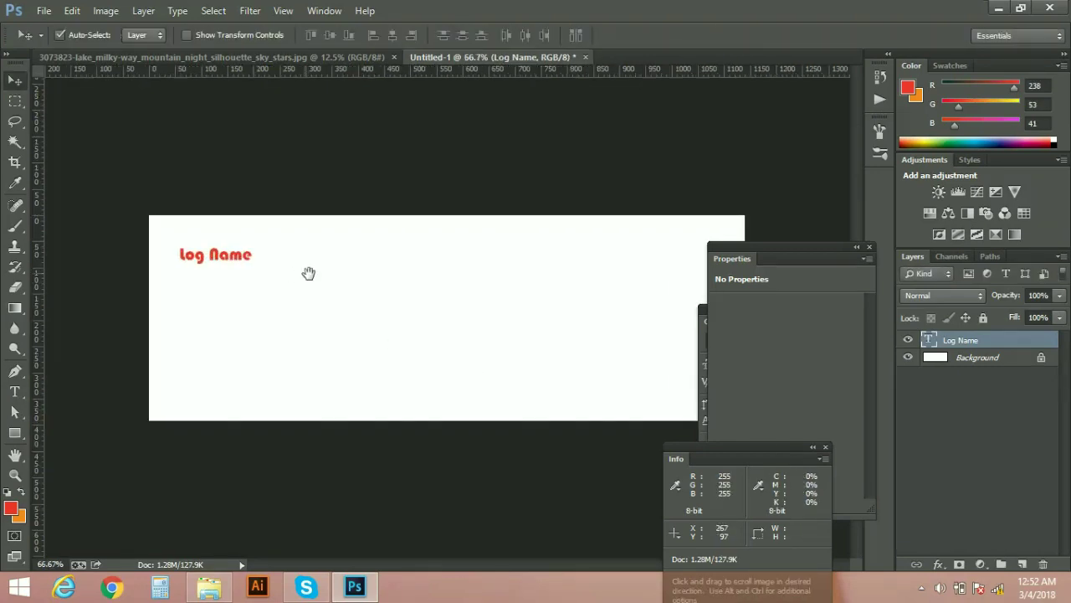
Change the Log Name text font to Roboto.
key("t")
left_click(227, 253)
key("ctrl+a")
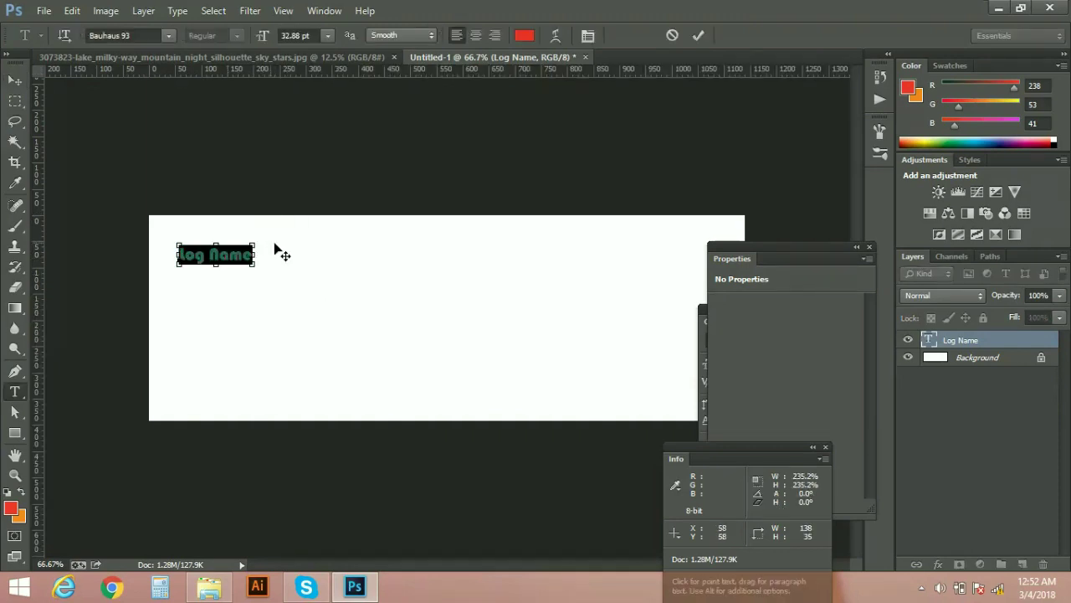
left_click(149, 36)
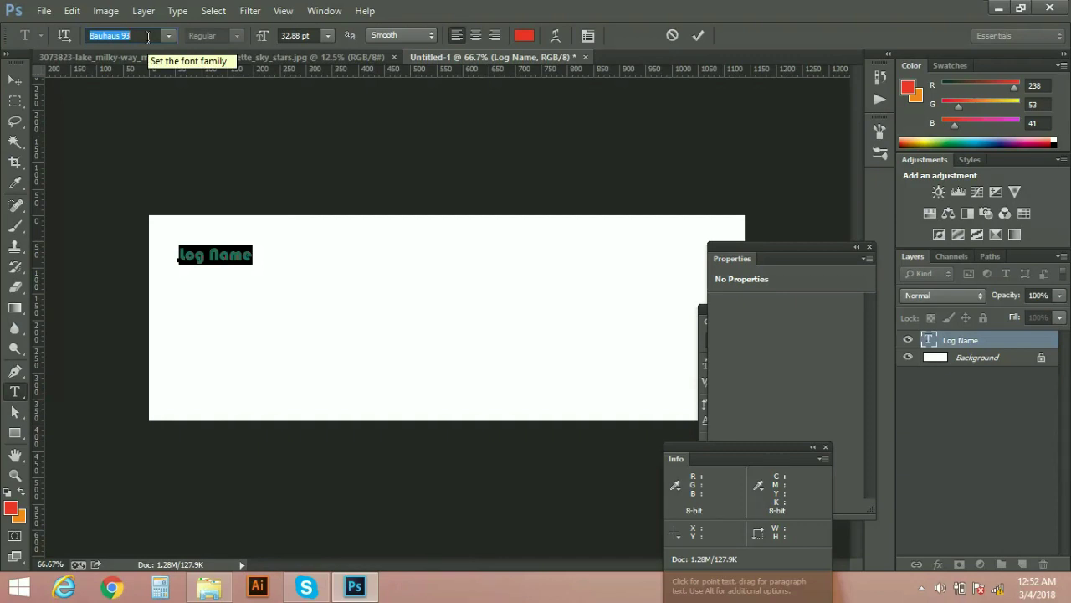
type("Roboto")
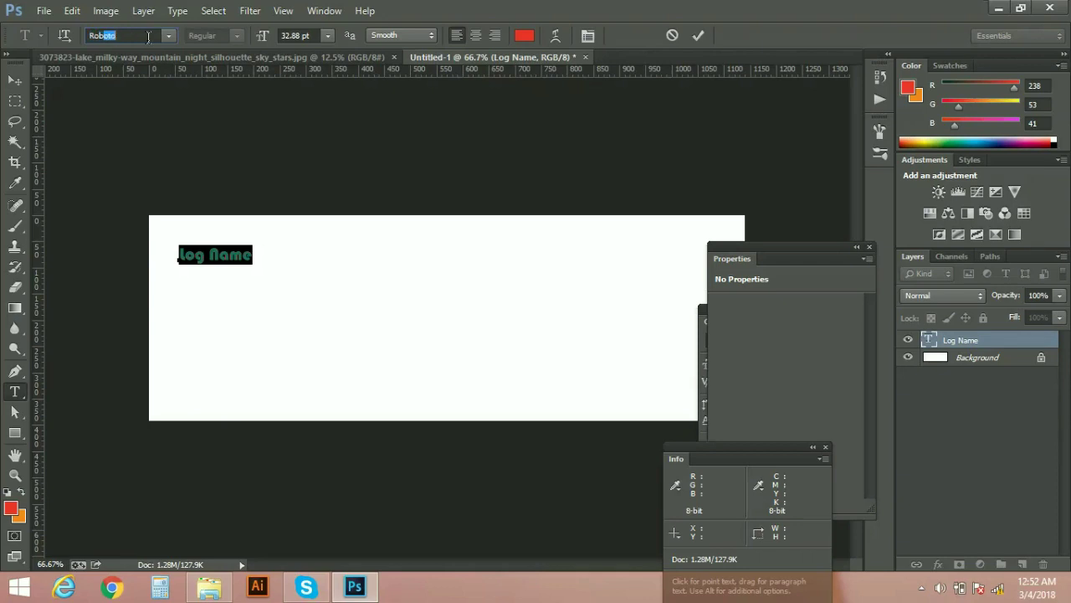
key("Return")
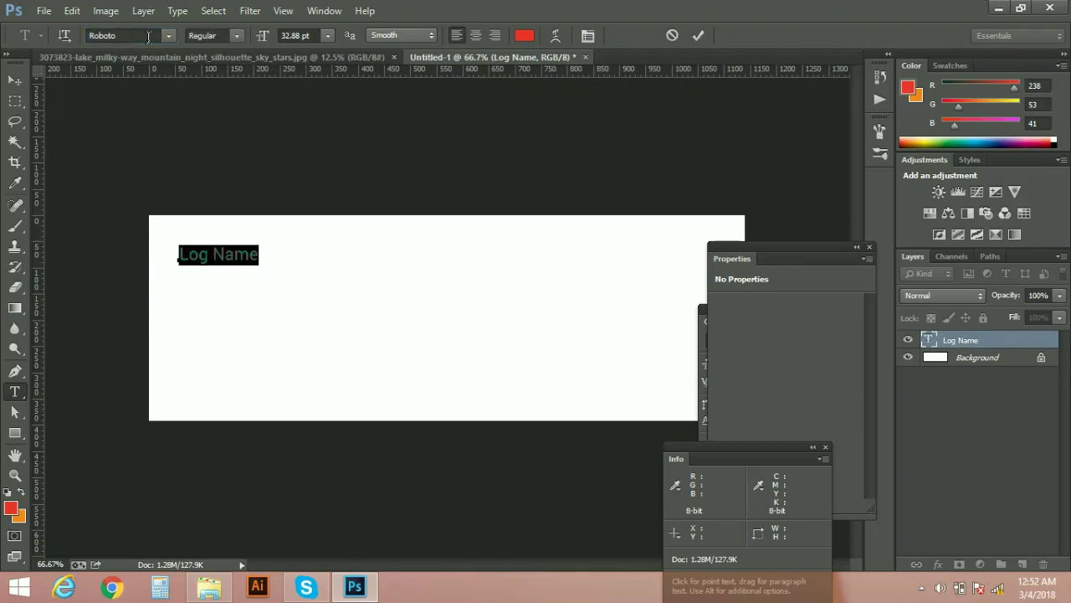
Change the text to 'Logoname' and make it Roboto Bold.
left_click(225, 254)
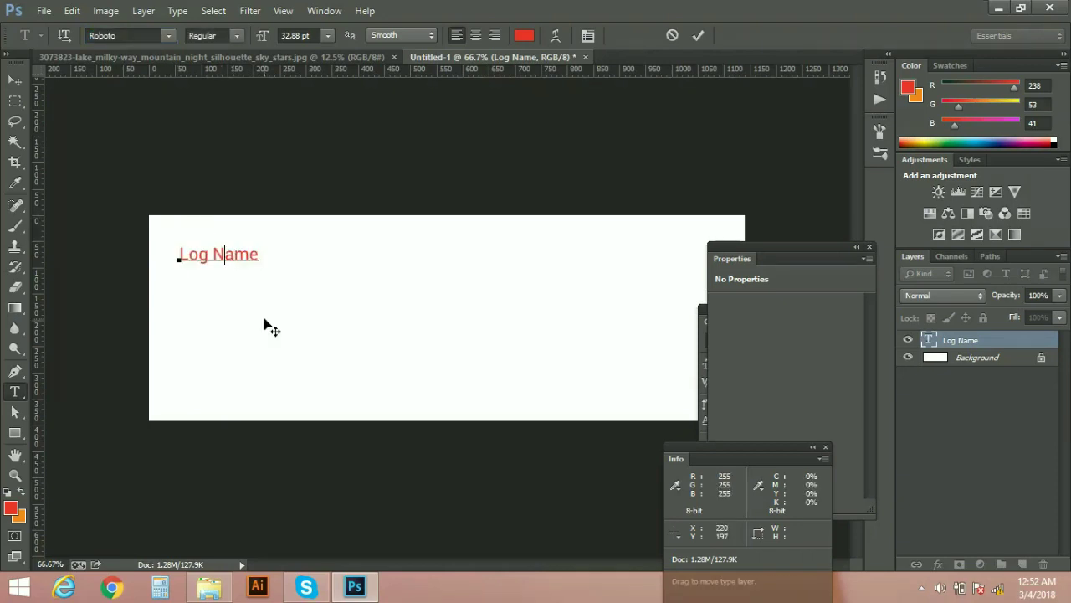
key("Left")
key("Left")
type("o")
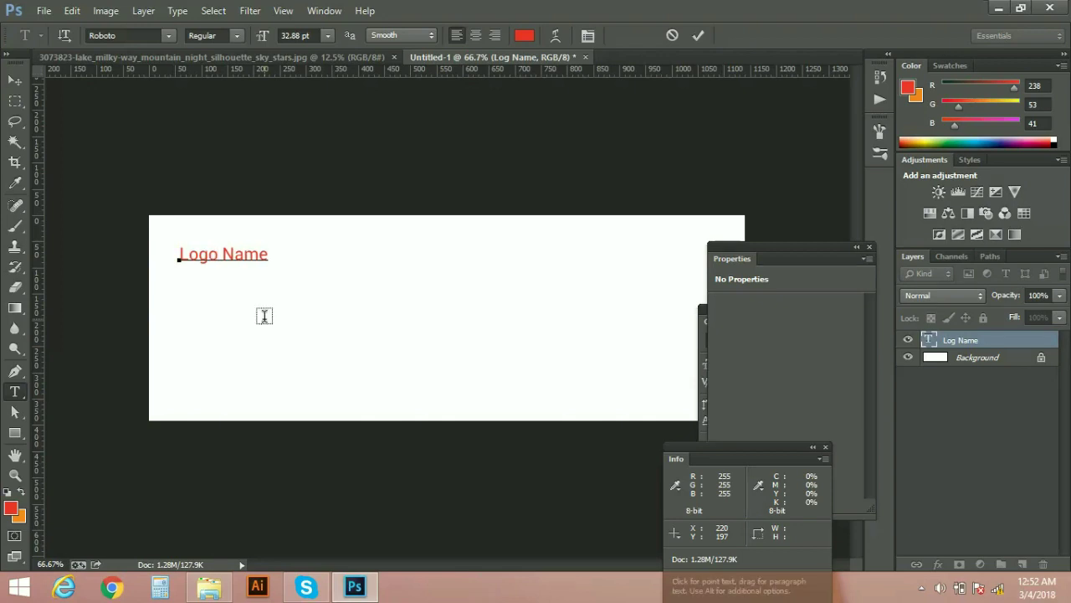
key("Delete")
key("ctrl+a")
left_click(235, 36)
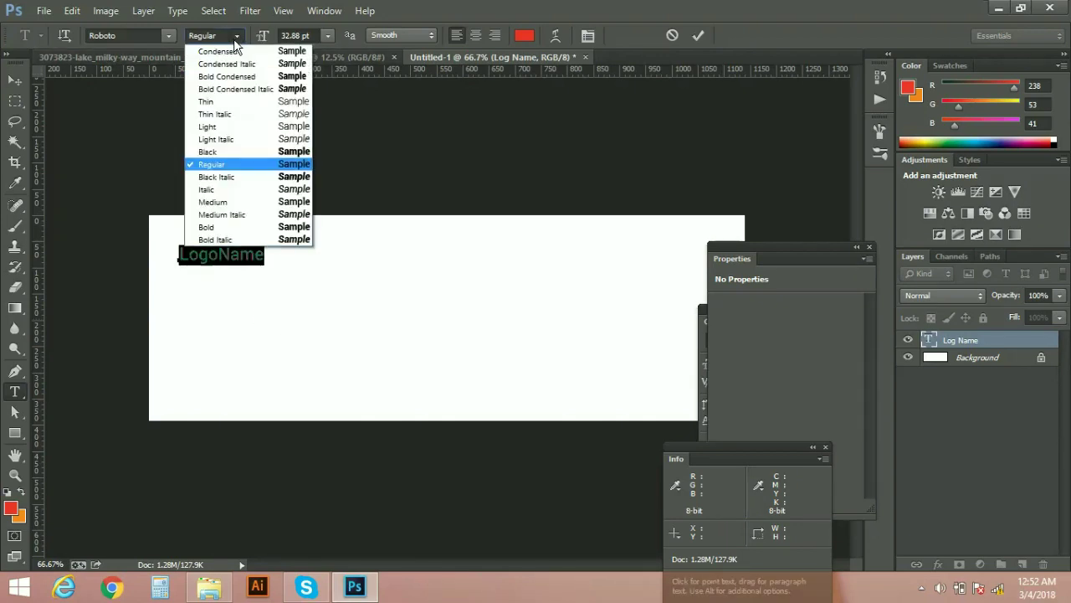
left_click(230, 229)
left_click(249, 254)
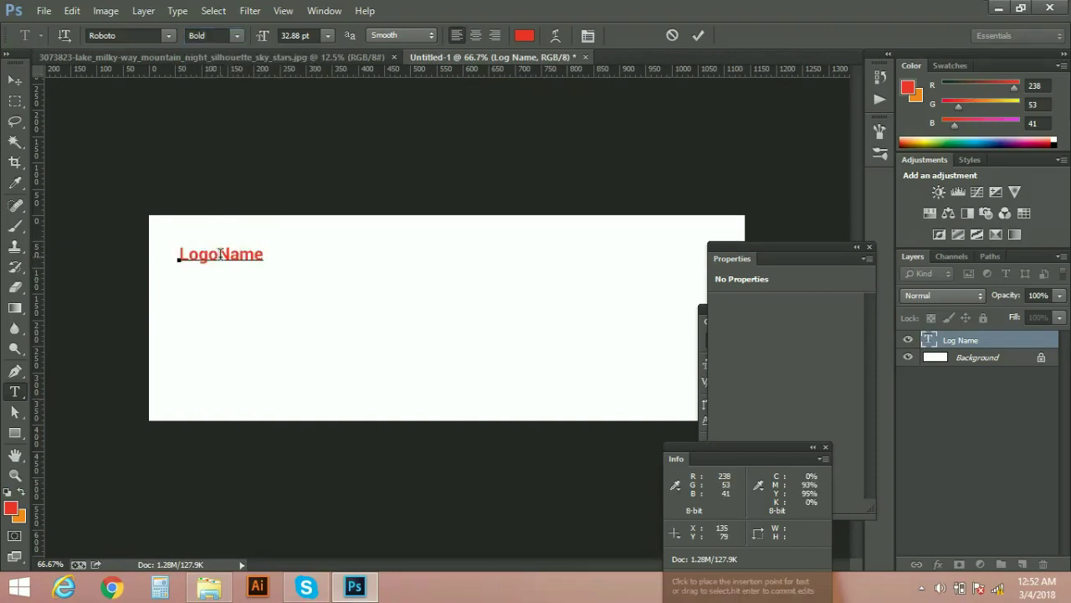
Colour the word 'name' dark brown #593c3a and commit the text.
left_click_drag(220, 253, 226, 252)
left_click(226, 252)
key("shift+End")
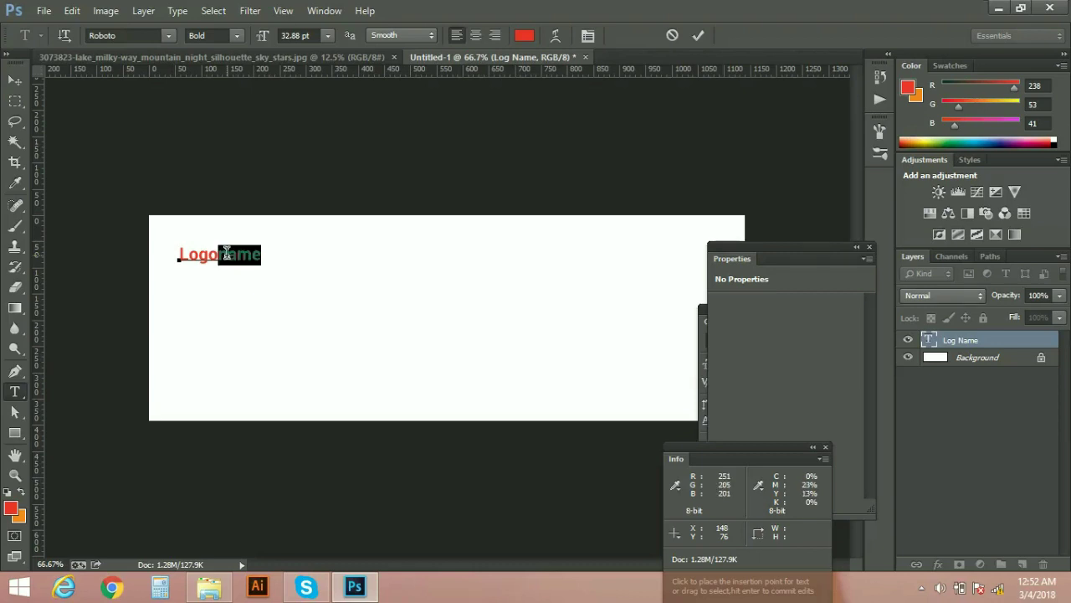
left_click(524, 35)
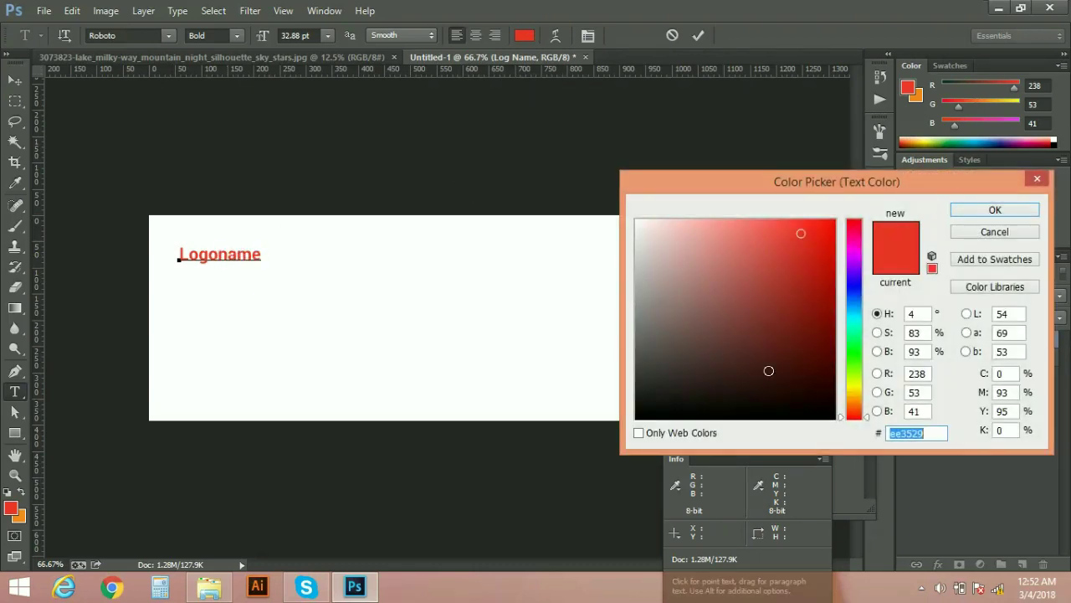
left_click(704, 349)
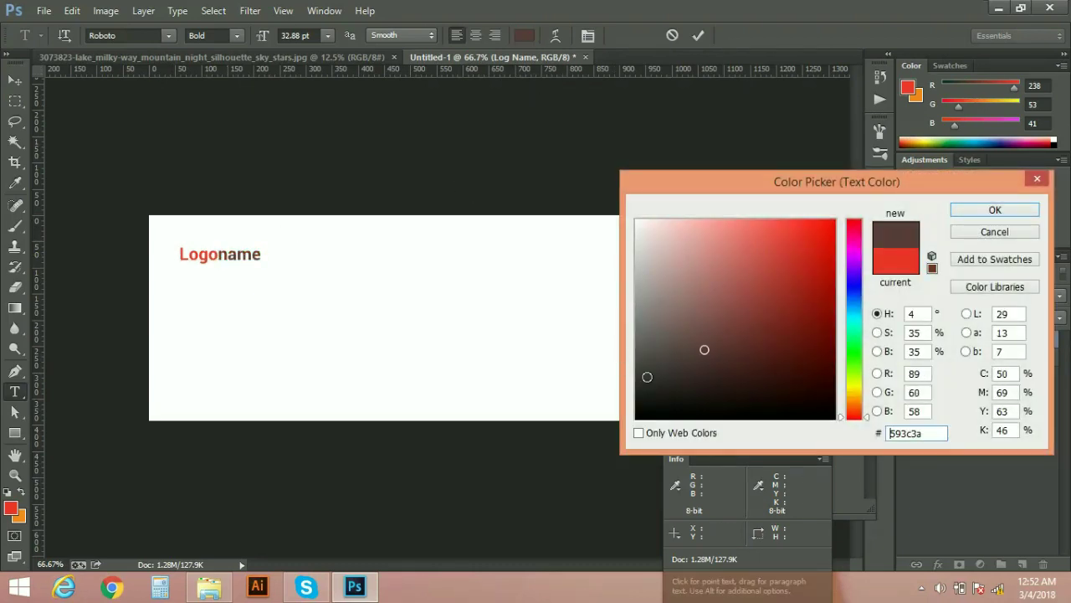
left_click(976, 210)
key("Left")
key("ctrl+Return")
Change the whole Logoname text to a 45 pt font size and commit it.
key("v")
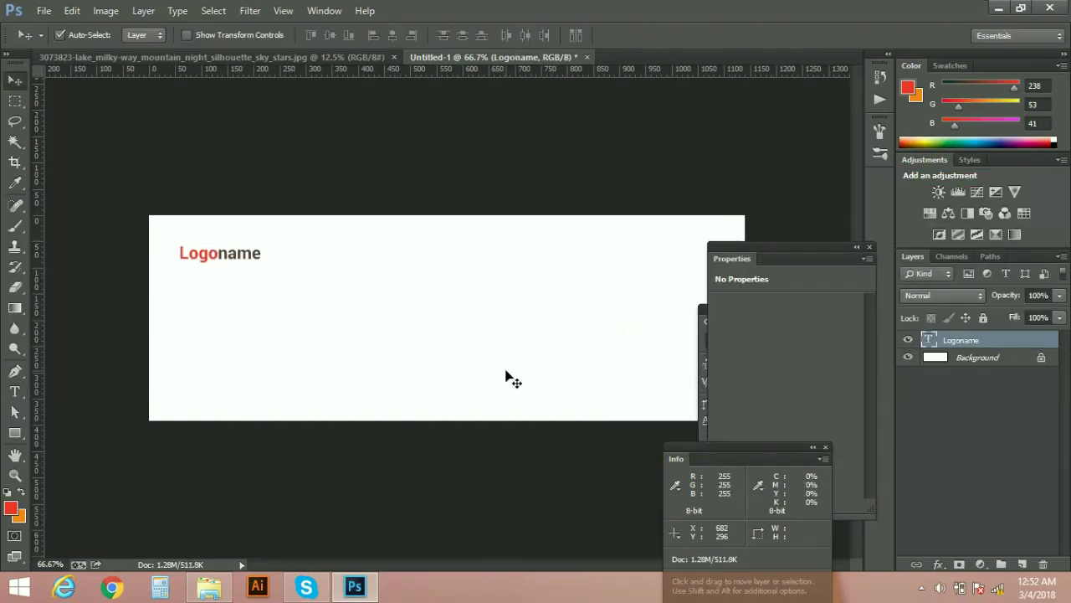
key("t")
left_click(251, 249)
key("ctrl+a")
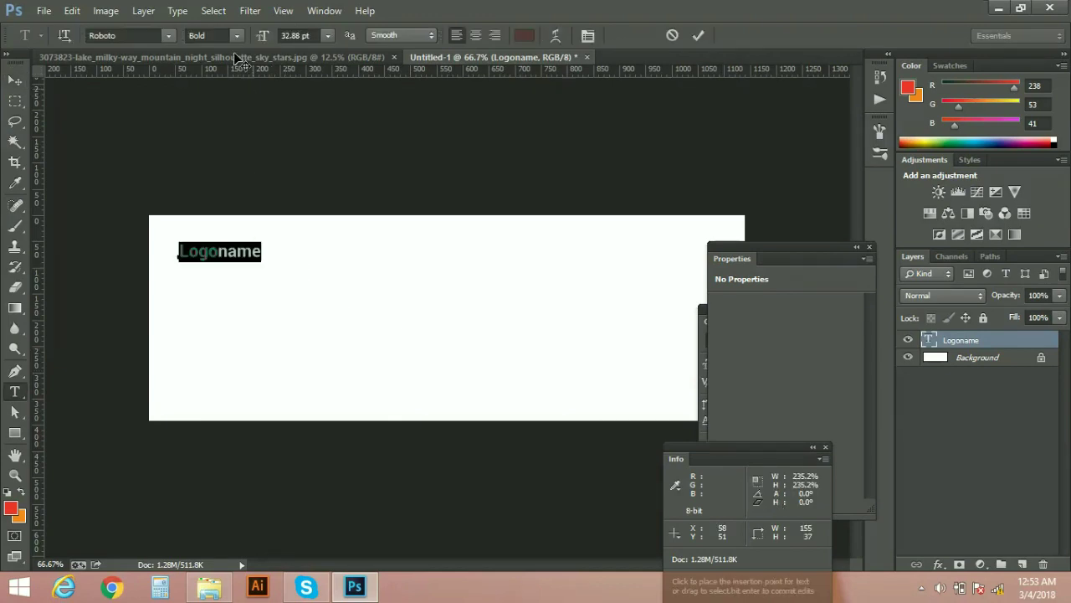
left_click(297, 35)
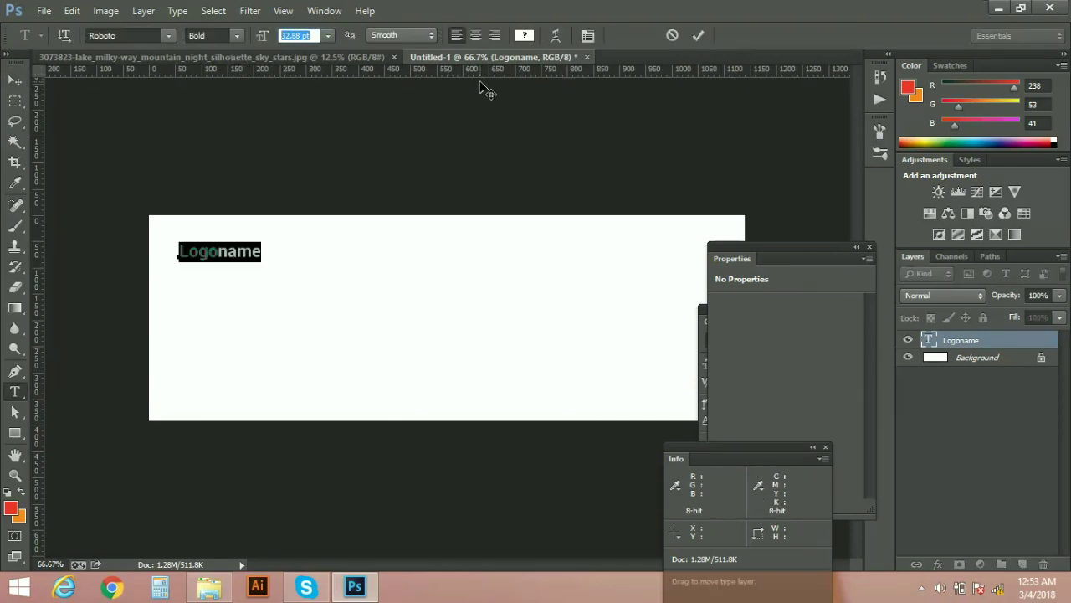
type("38")
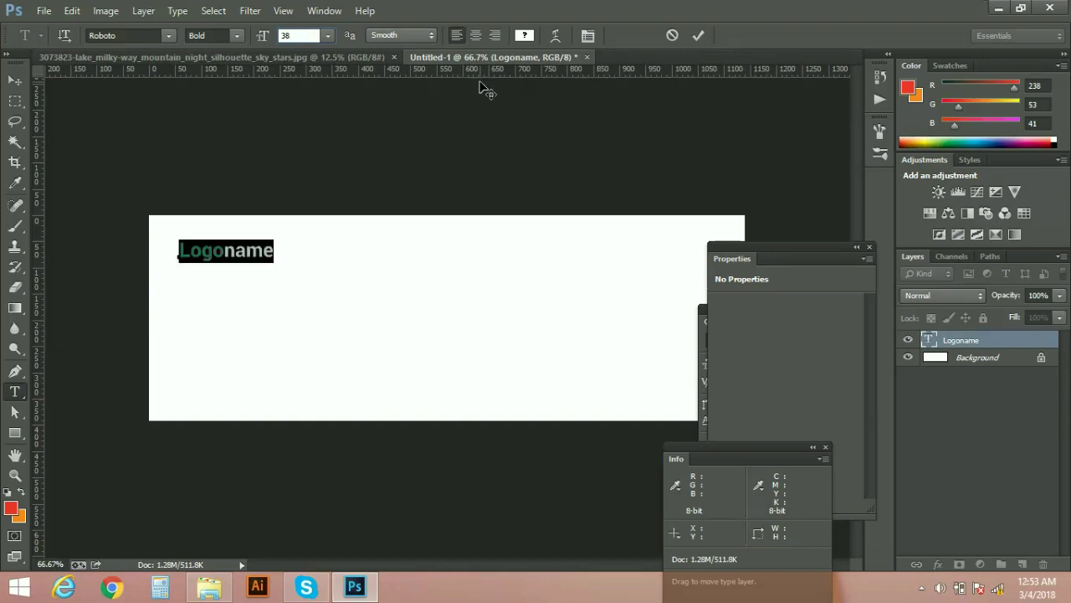
key("BackSpace")
key("BackSpace")
type("45")
key("Return")
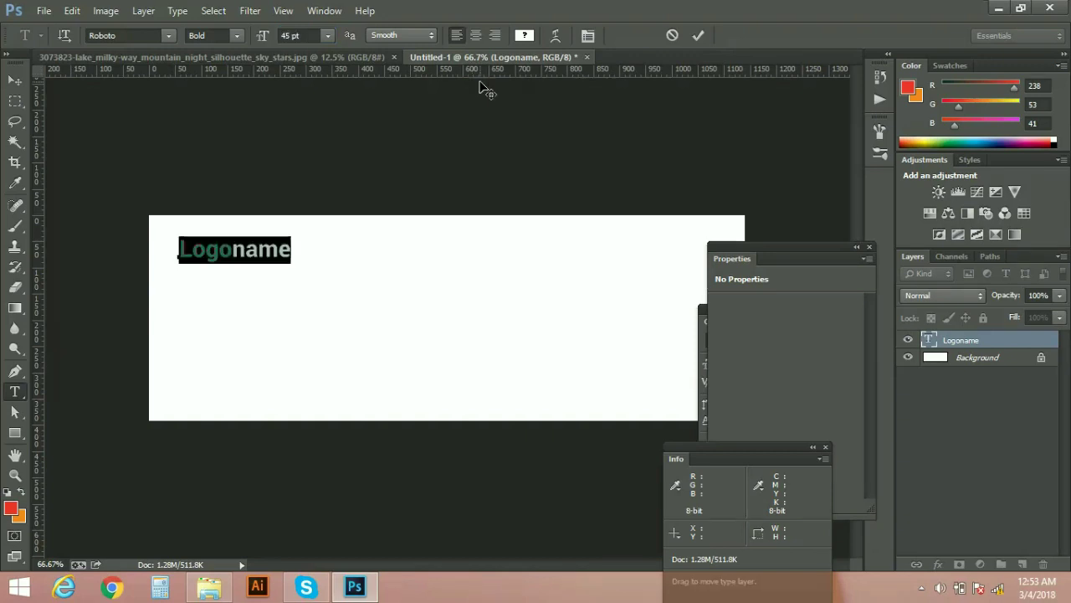
key("ctrl+Return")
Close the Properties and Info panels, moving the Character panel aside.
key("v")
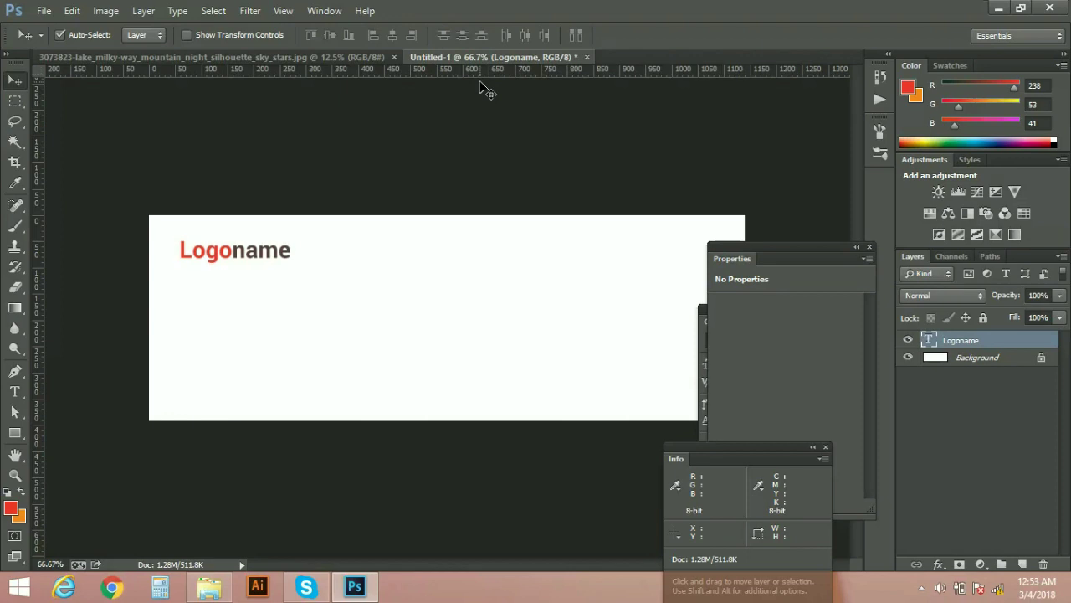
left_click(870, 247)
left_click_drag(762, 311, 821, 331)
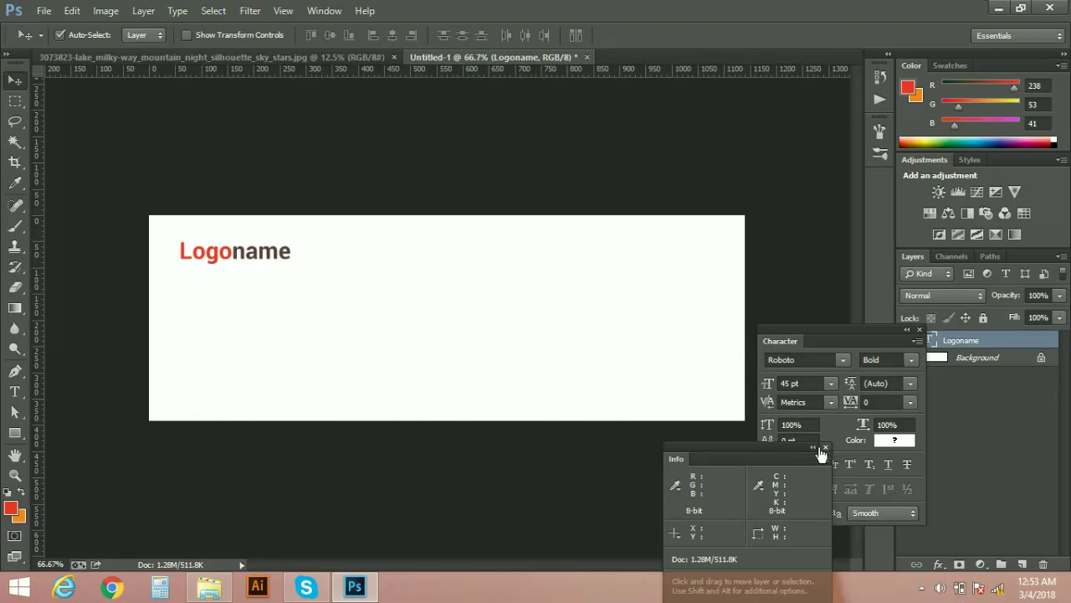
left_click(826, 447)
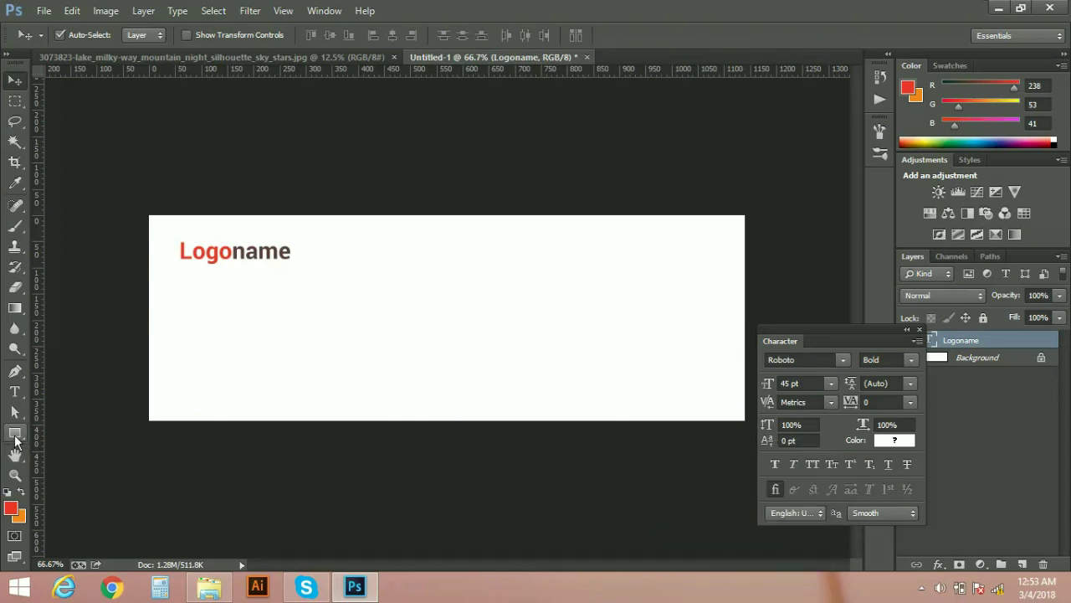
Draw a 129×42 px rectangle right of the logo and fill it dark blue.
left_click(14, 435)
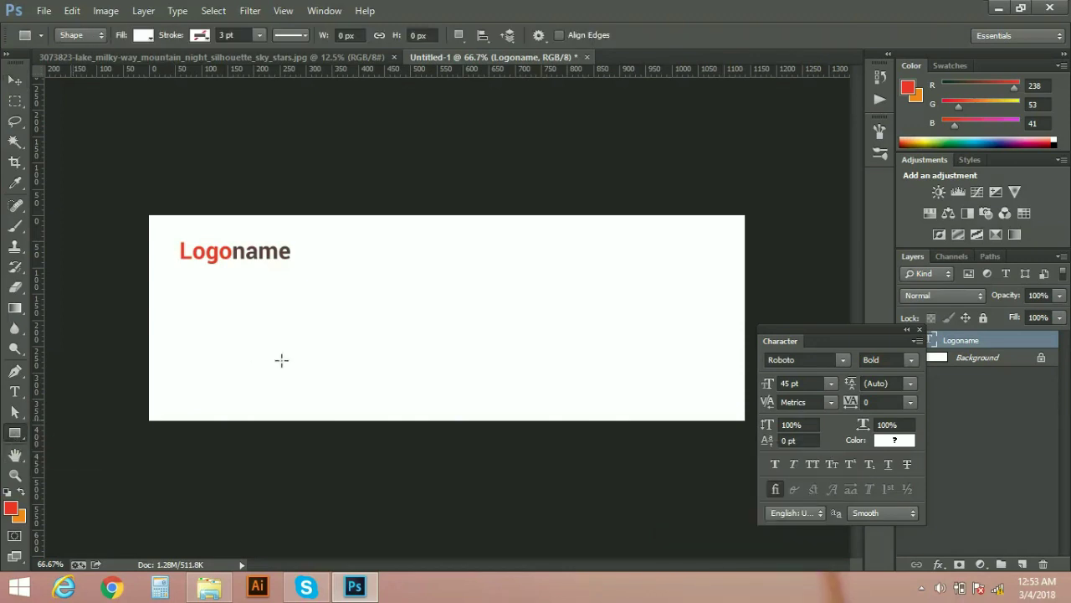
left_click_drag(375, 240, 442, 261)
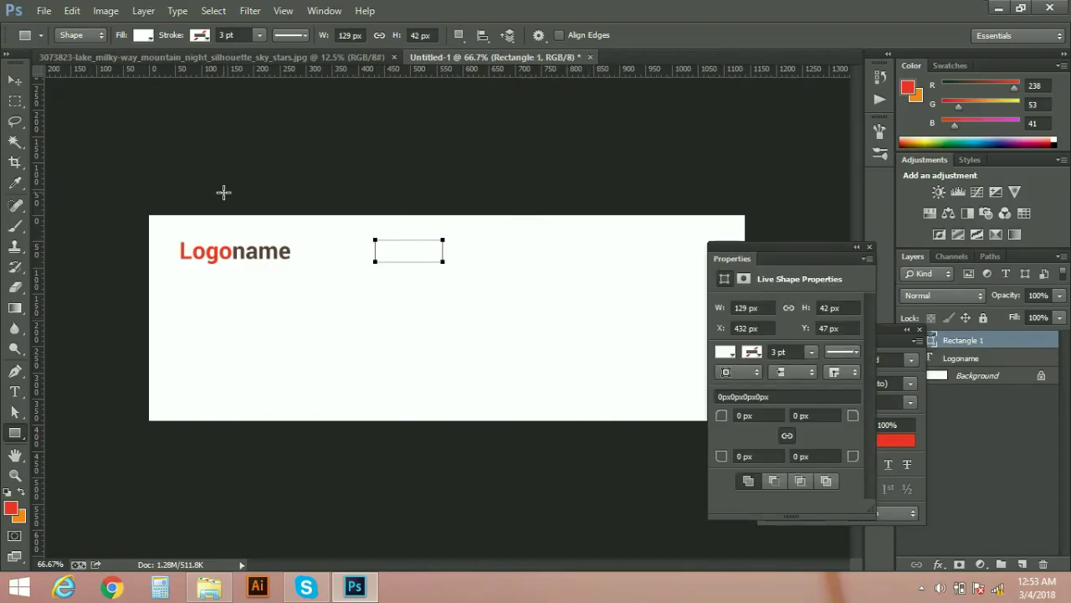
left_click(143, 35)
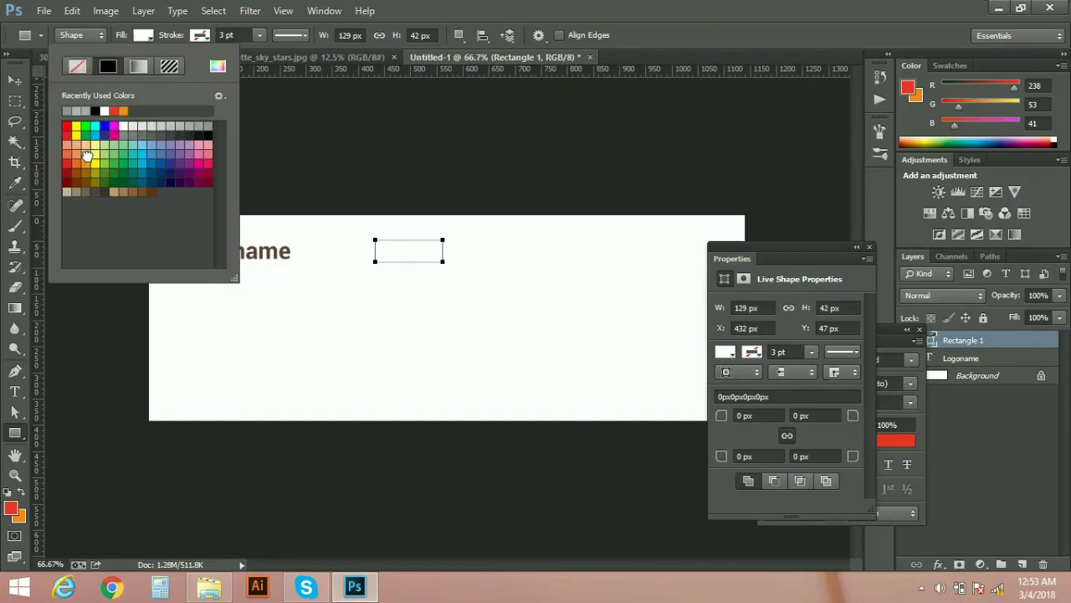
left_click(87, 156)
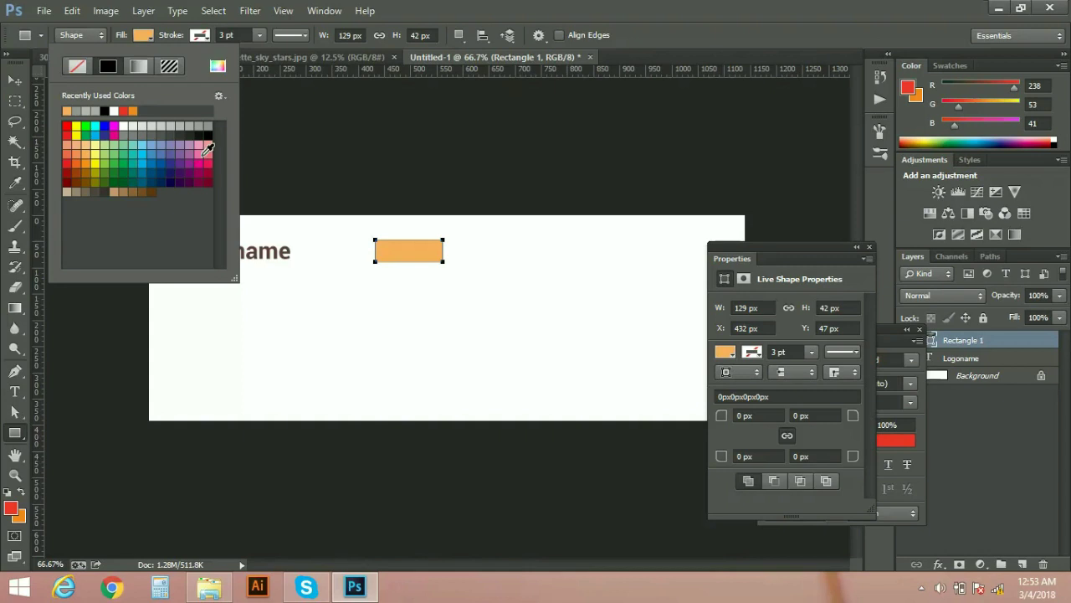
left_click(160, 178)
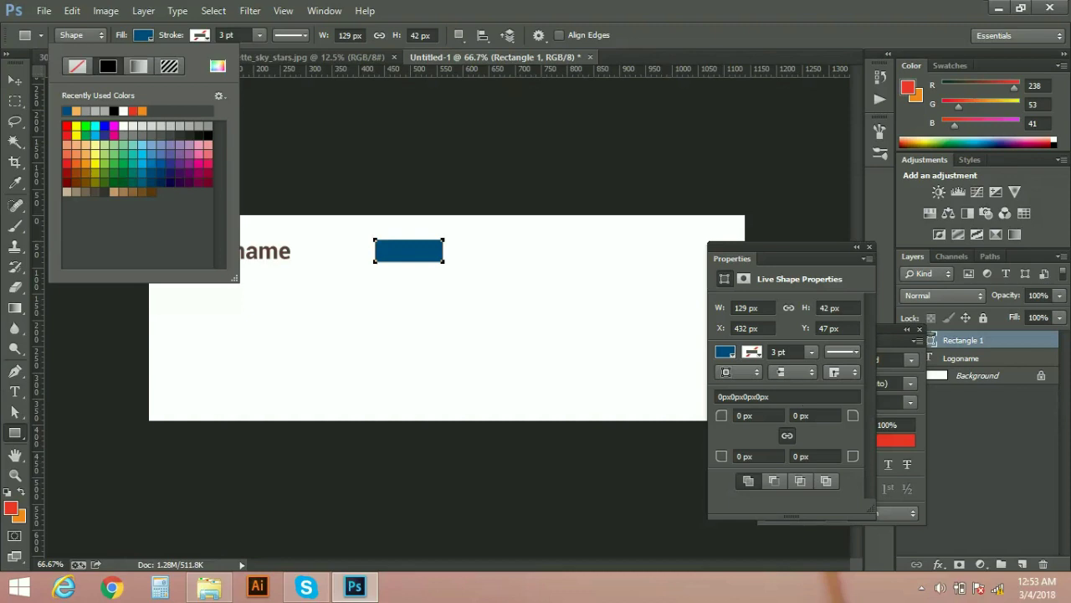
Round the rectangle's corners with a 6 px radius.
key("Return")
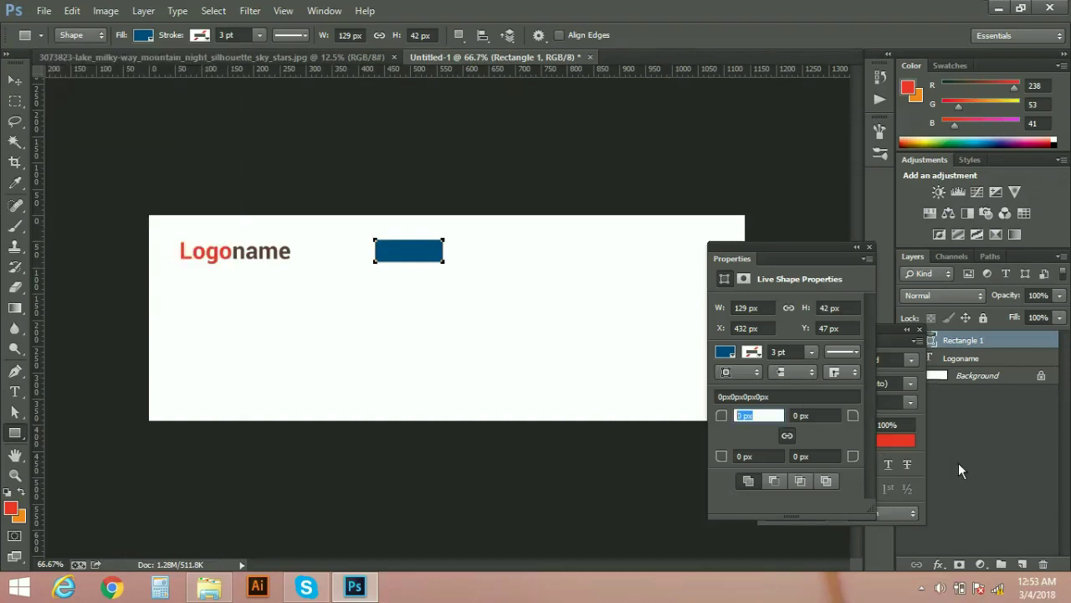
type("6")
key("Return")
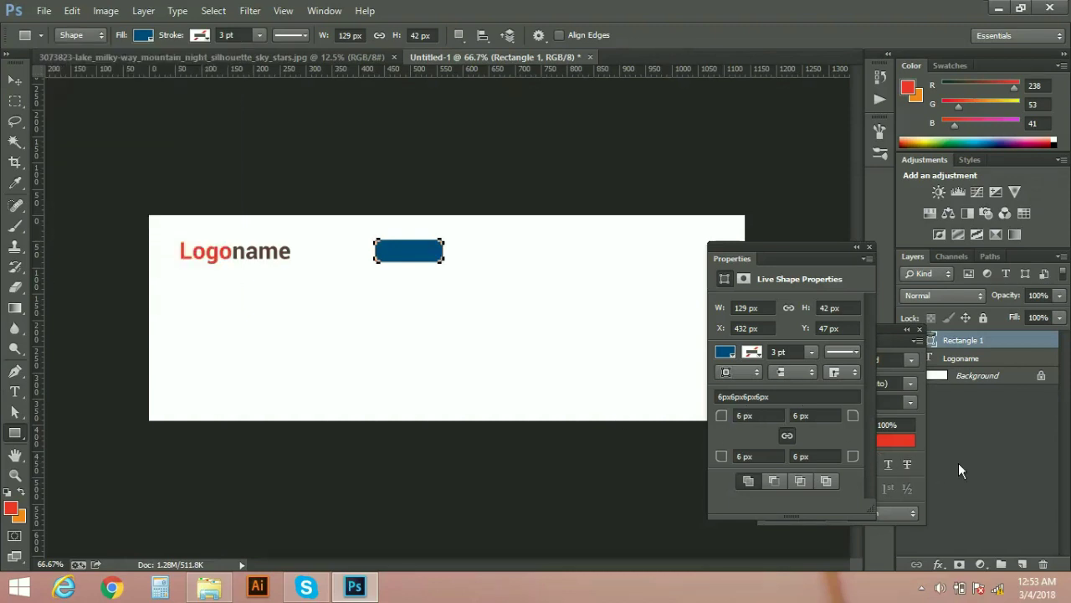
key("v")
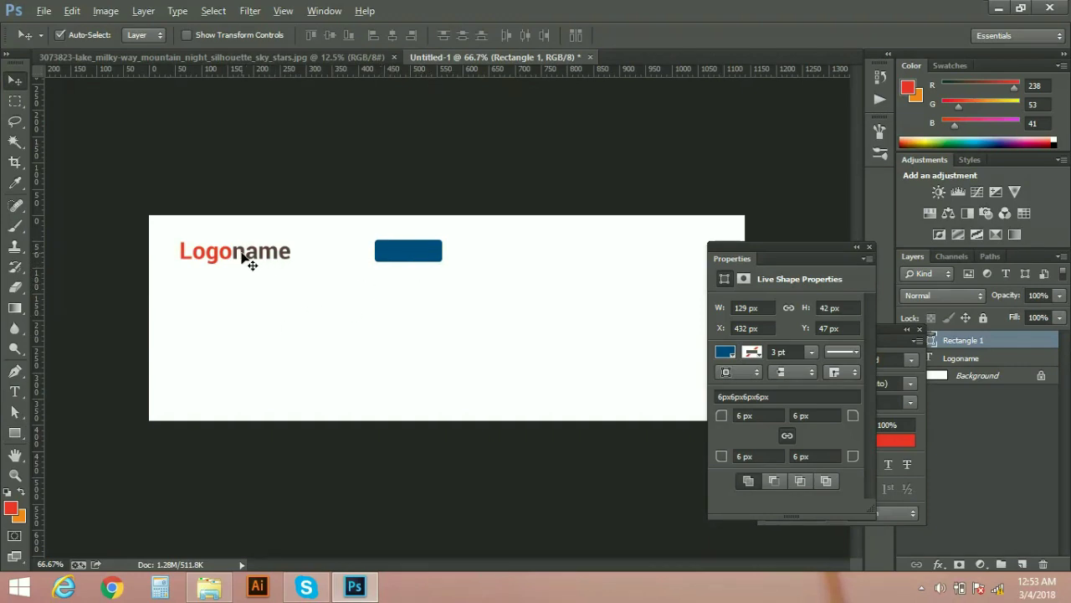
Duplicate the logo text onto the blue rectangle and retype it as Home.
left_click_drag(272, 259, 464, 270)
key("t")
double_click(462, 249)
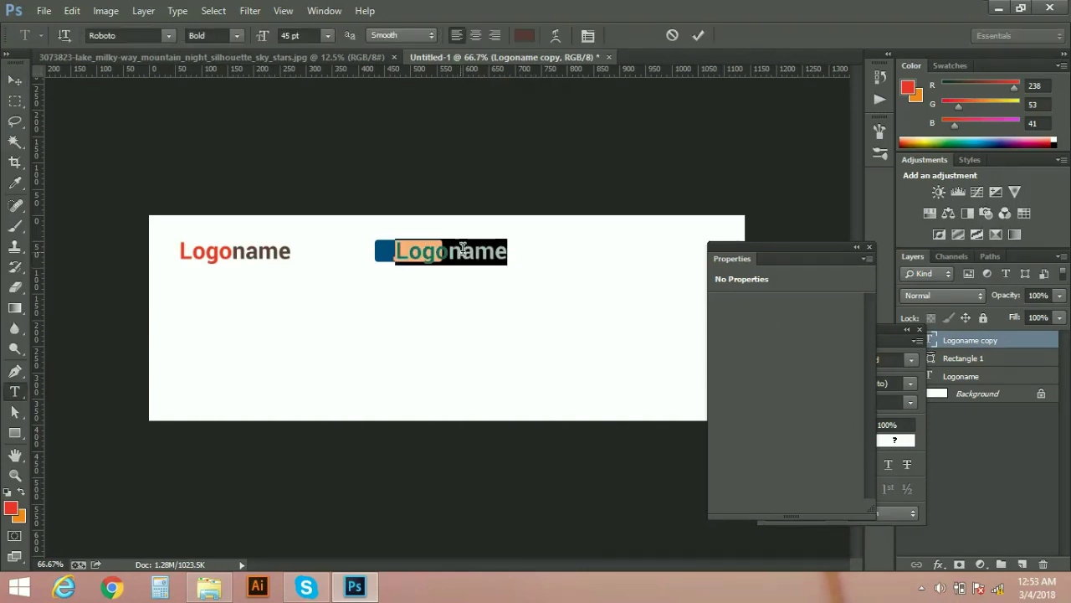
type("Home")
Make the Home text white (ffffff) at 20 pt and commit the edit.
double_click(461, 251)
left_click(525, 35)
type("ffffff")
left_click(979, 210)
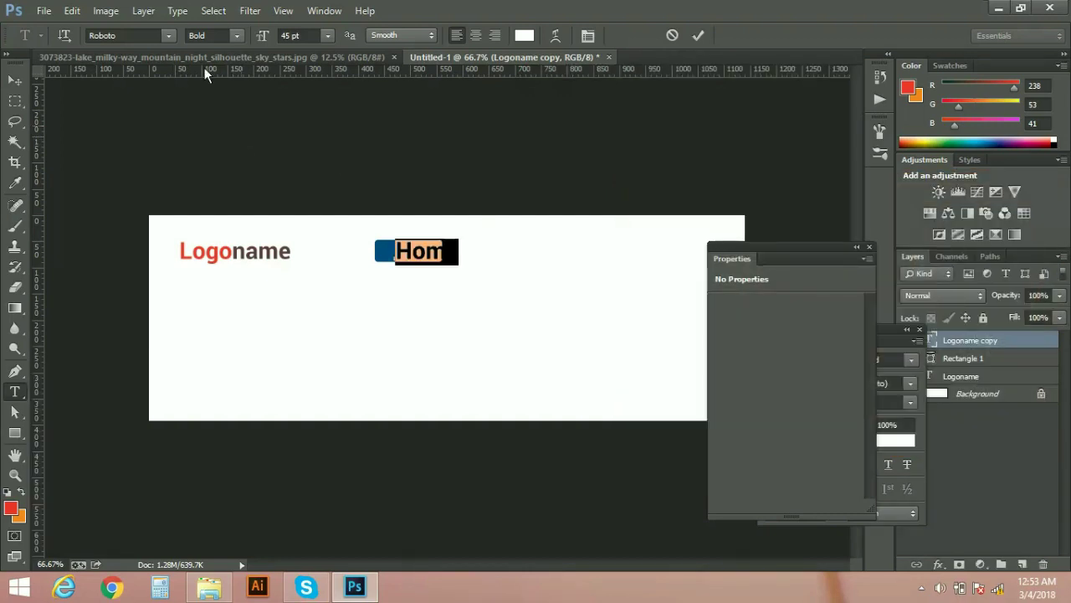
type("20")
key("Return")
key("ctrl+h")
key("ctrl+Return")
key("v")
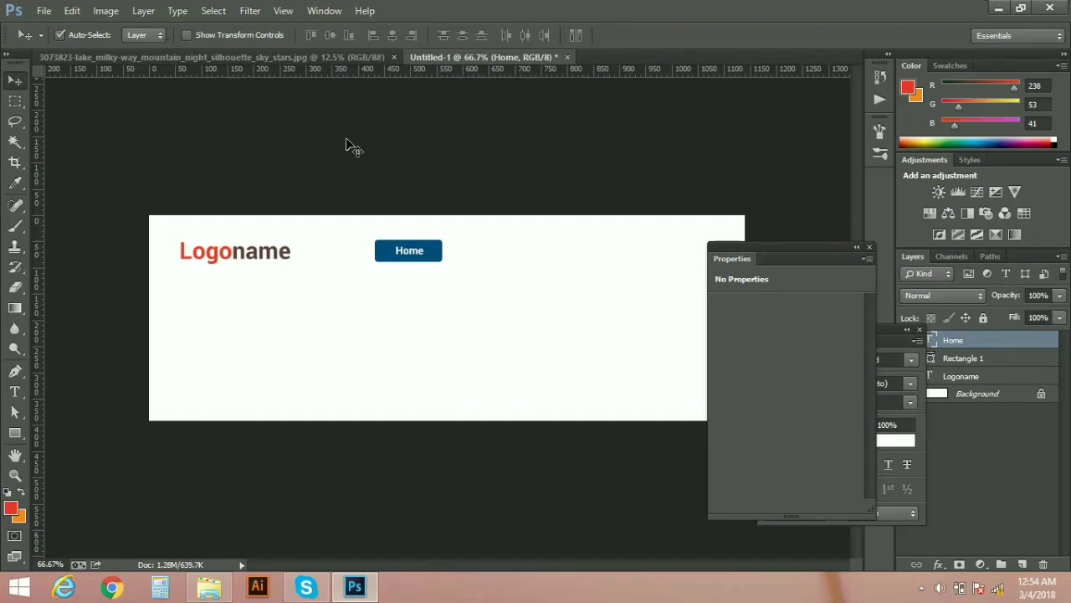
Centre the Home label horizontally on its rectangle, undoing an accidental move.
left_click(432, 245, "shift")
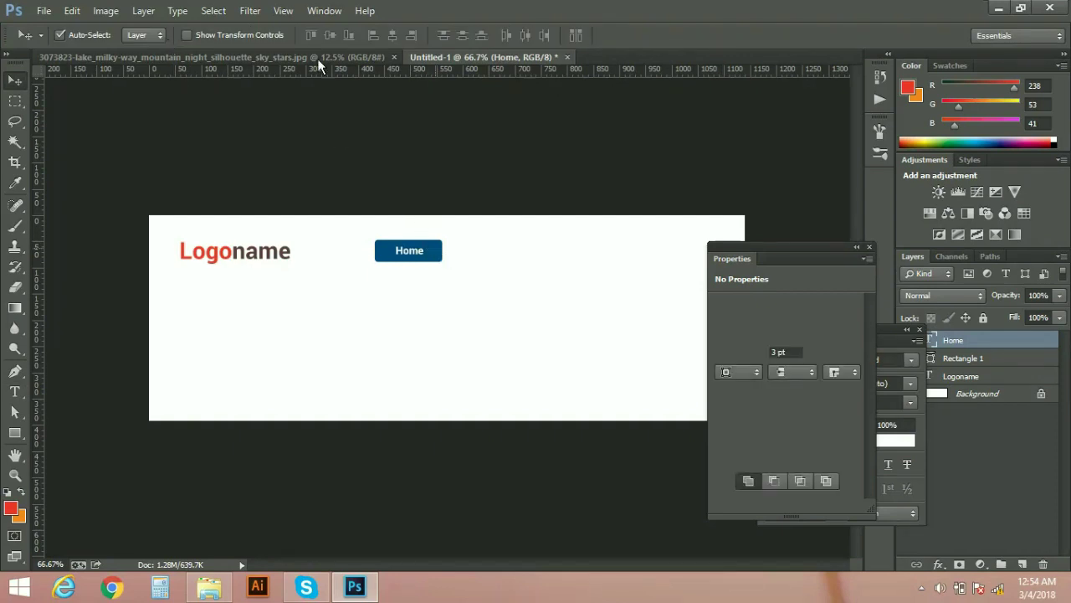
left_click(390, 37)
left_click(507, 176)
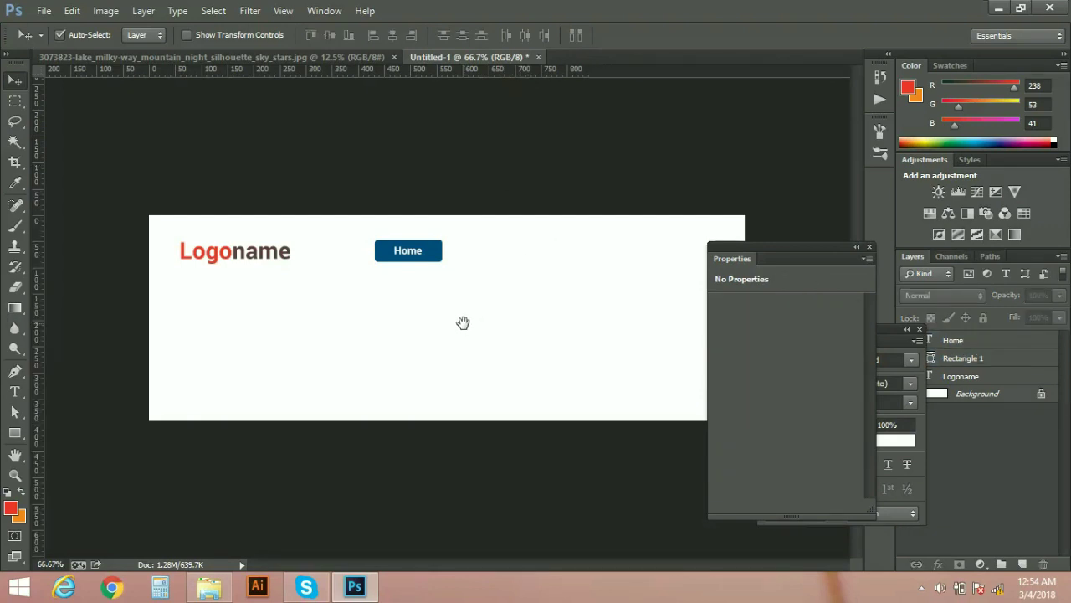
left_click_drag(426, 258, 423, 254)
key("ctrl+z")
Align the Home button with the Logoname title on their vertical centres.
left_click(279, 258, "shift")
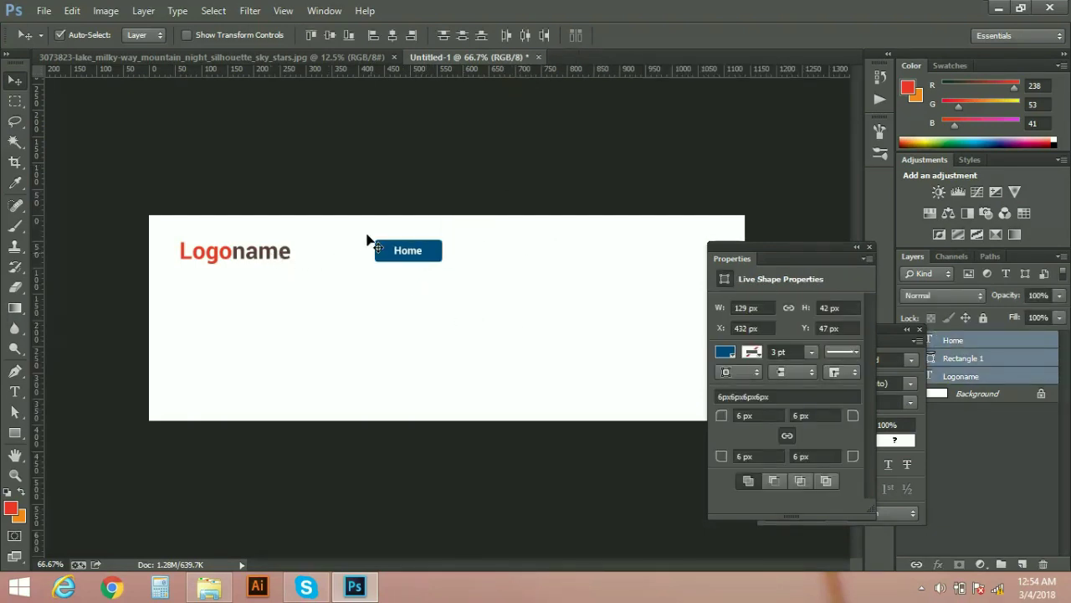
left_click(331, 36)
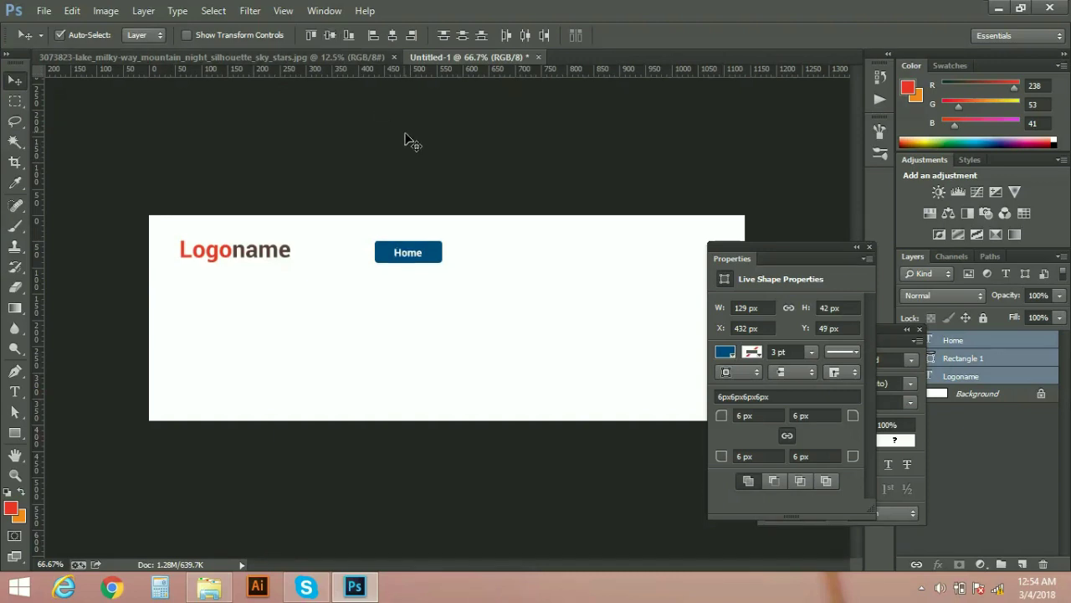
left_click(424, 191)
Select the Home label and its rectangle together, moving the Properties panel aside.
left_click(427, 258)
left_click(440, 258, "shift")
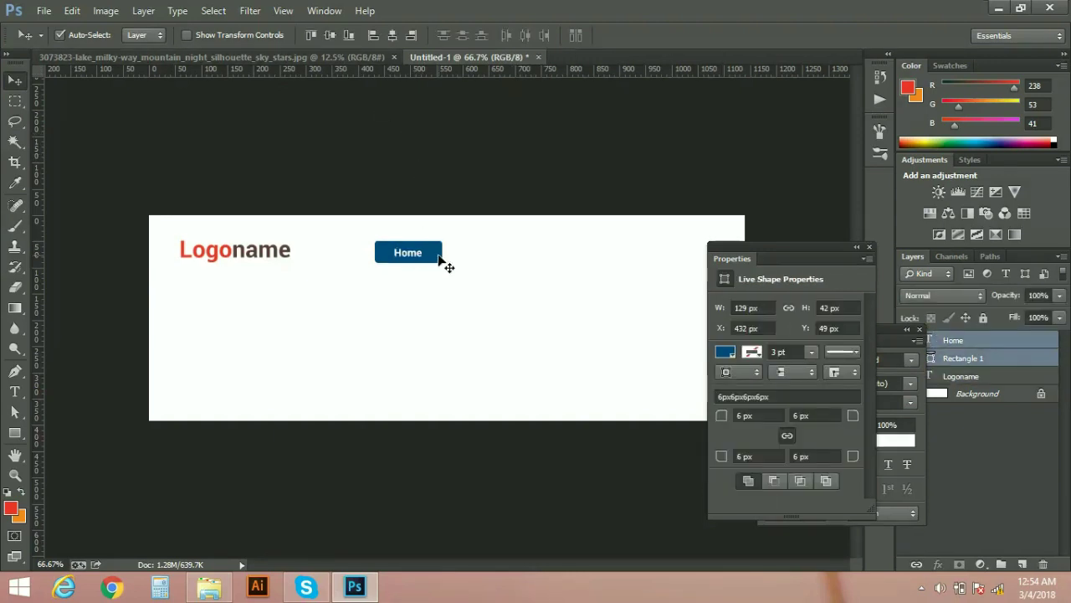
left_click_drag(767, 246, 748, 303)
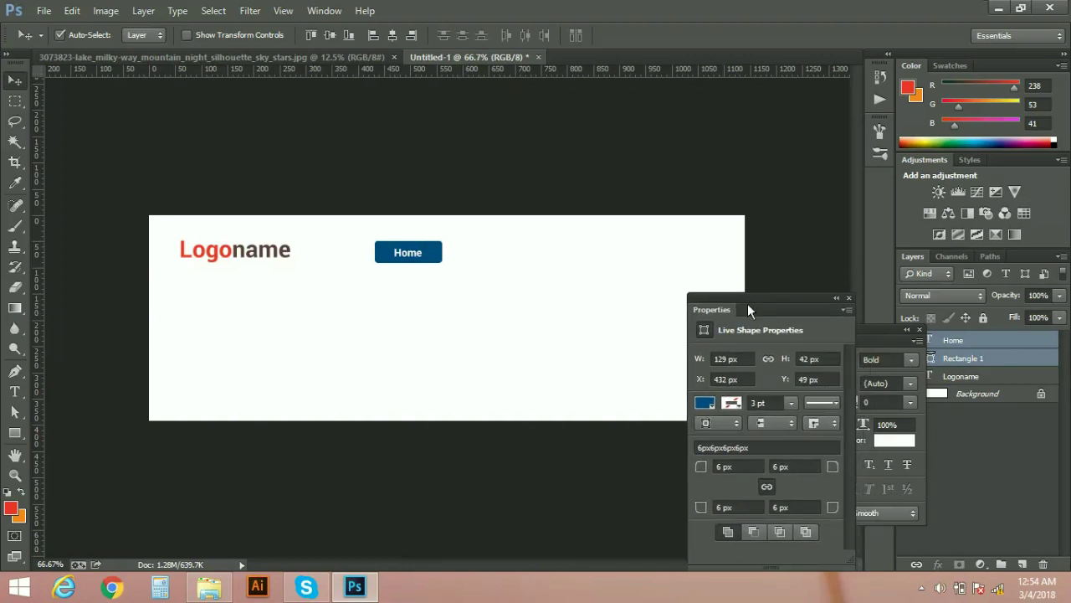
left_click(374, 439)
left_click(424, 264)
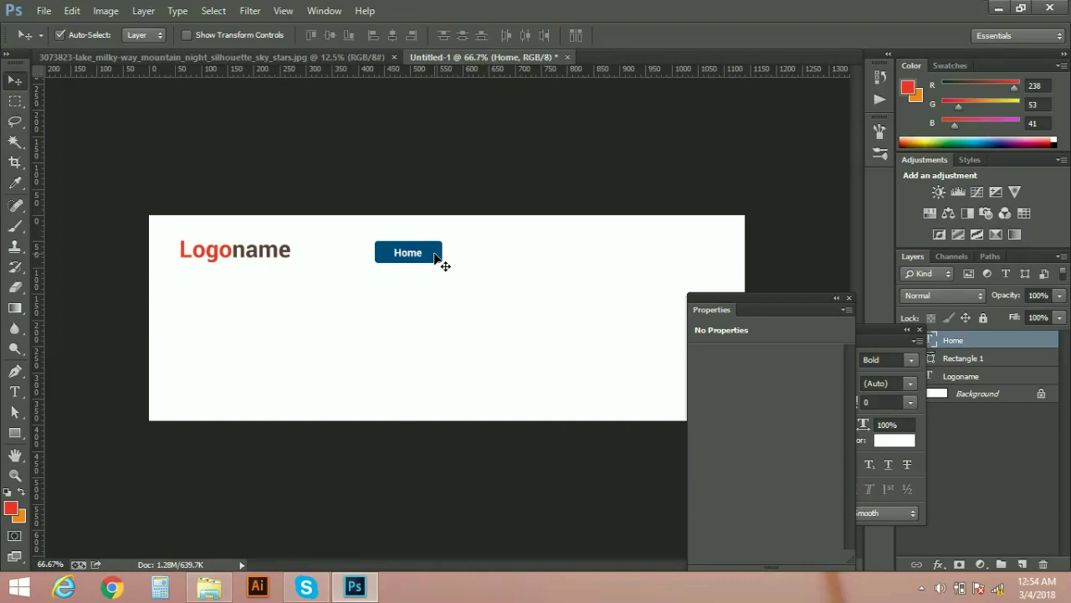
left_click(438, 265, "shift")
Duplicate the Home button rightward into a row of four evenly gapped buttons.
left_click_drag(393, 261, 466, 262)
key("shift+Right")
key("Right")
key("Right")
key("Right")
key("Right")
key("Right")
key("Right")
key("Right")
key("Right")
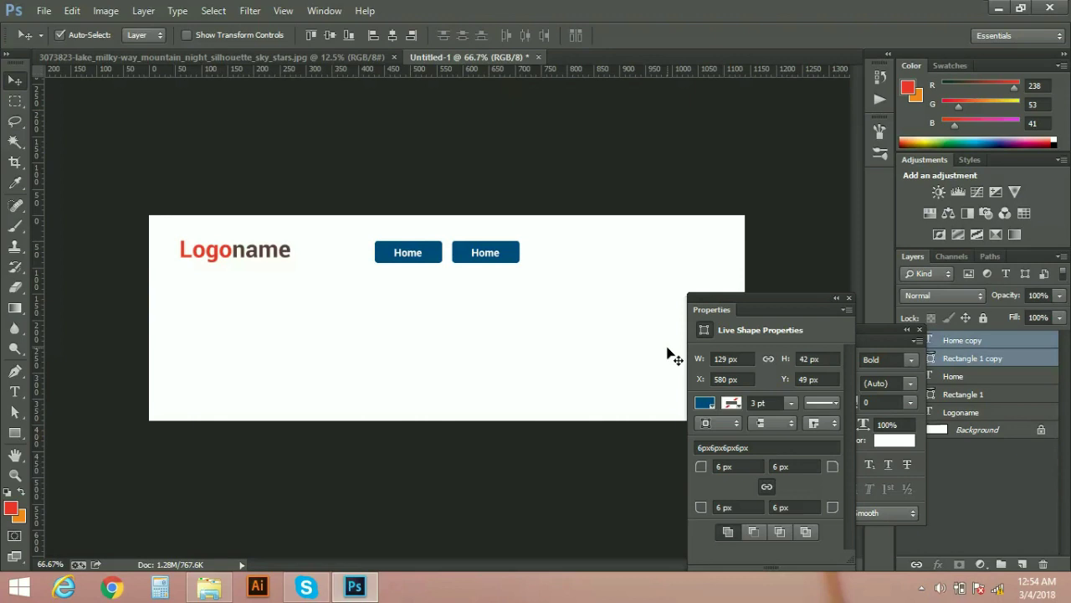
left_click_drag(436, 255, 570, 253)
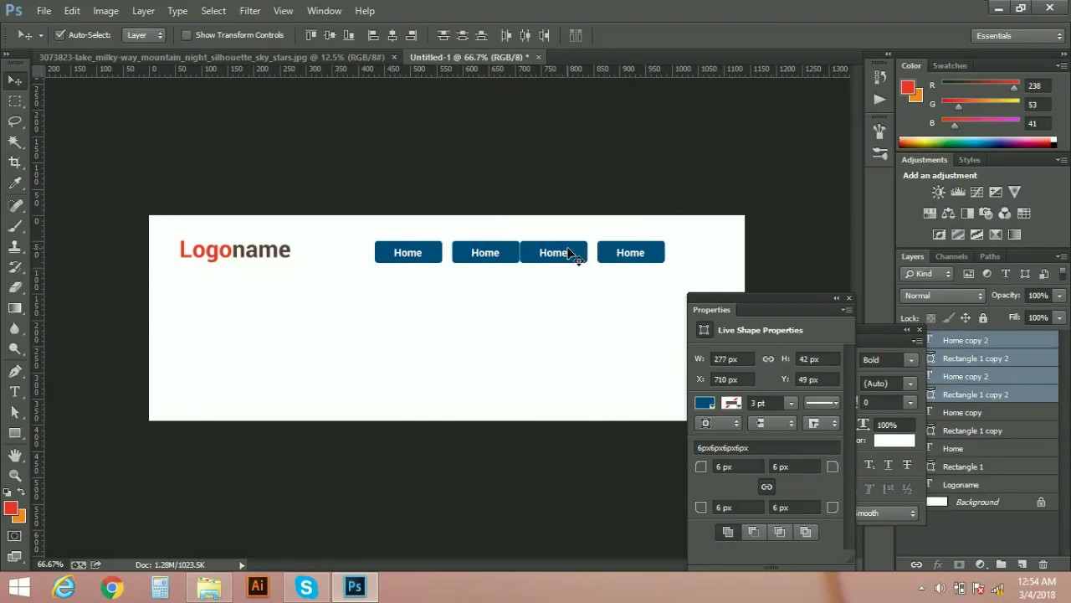
key("Right")
key("Right")
key("Right")
key("Right")
key("Right")
key("Right")
key("Right")
key("Right")
key("Right")
key("Right")
key("Right")
key("Right")
key("Right")
key("Right")
key("Right")
key("Right")
key("Right")
key("Right")
key("Right")
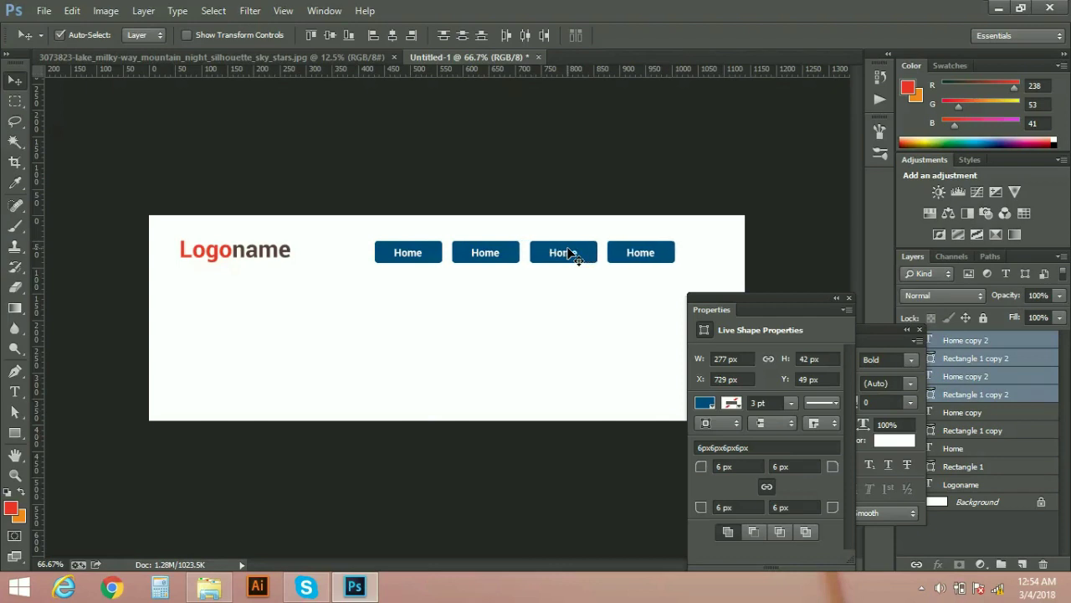
Copy the fourth button's label and shape as a fifth button to the right.
left_click(619, 208)
left_click(641, 259)
left_click(672, 261, "shift")
left_click_drag(643, 256, 714, 266)
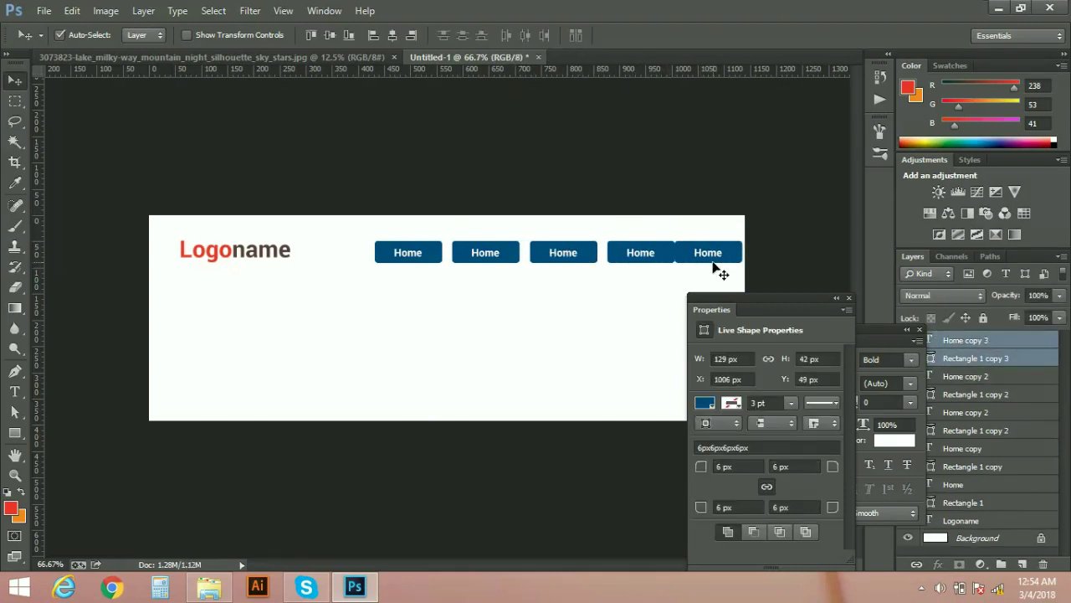
key("shift+Right")
key("shift+Right")
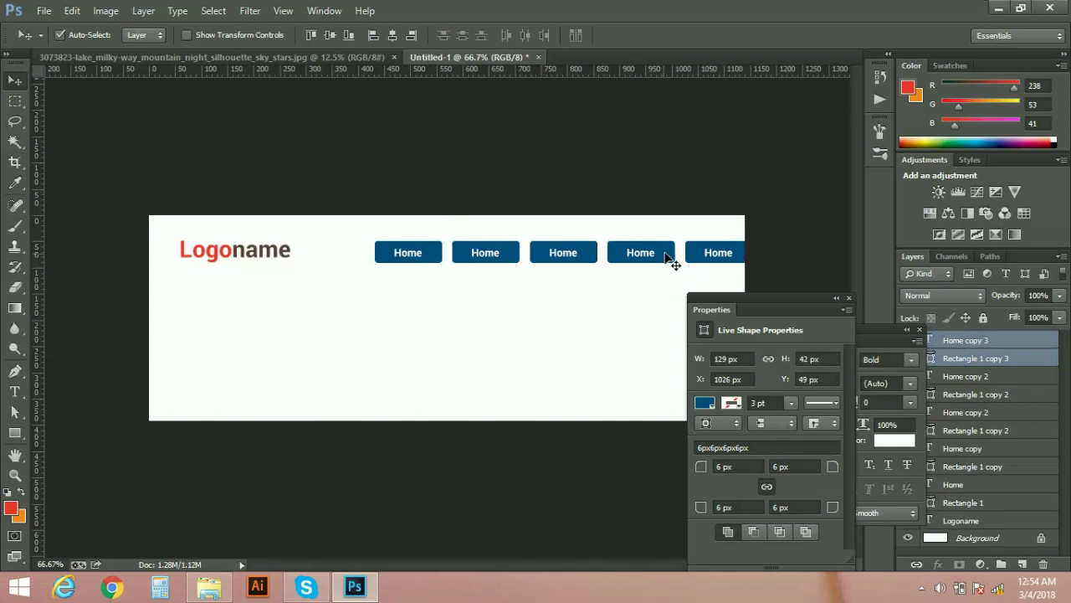
Extend the canvas on the right to 1260 px wide with the Crop tool.
key("c")
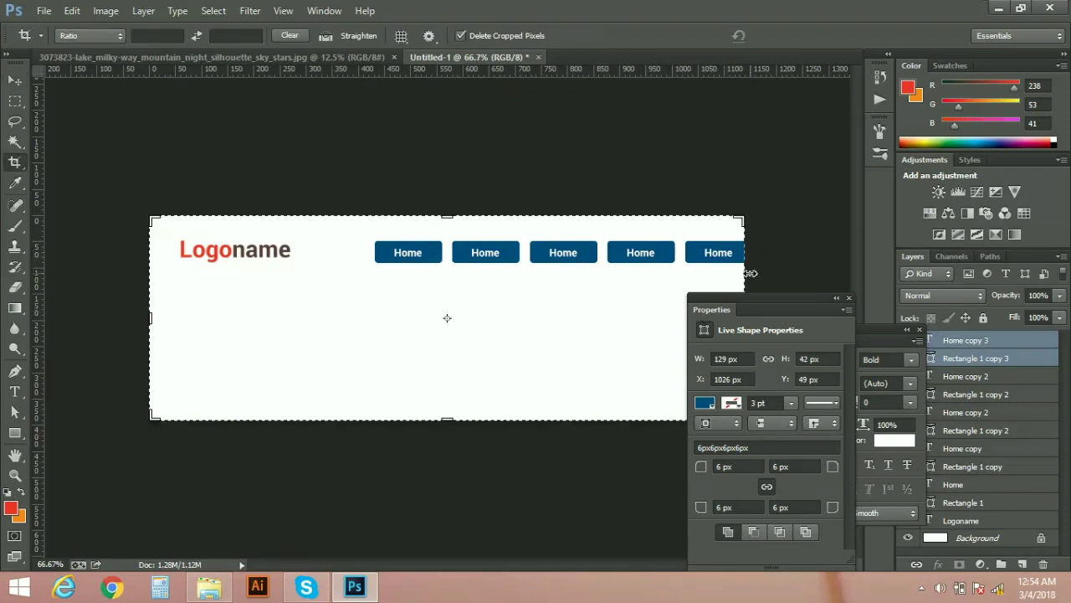
left_click_drag(747, 274, 793, 273)
key("Return")
Fill the Background layer with white to cover the new side areas.
key("v")
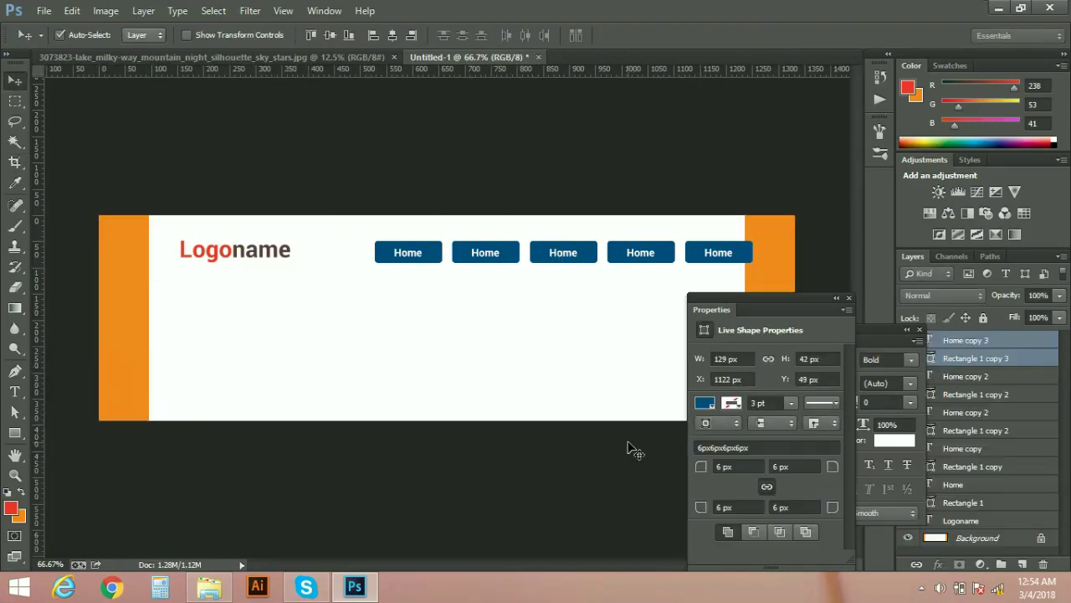
left_click(986, 537)
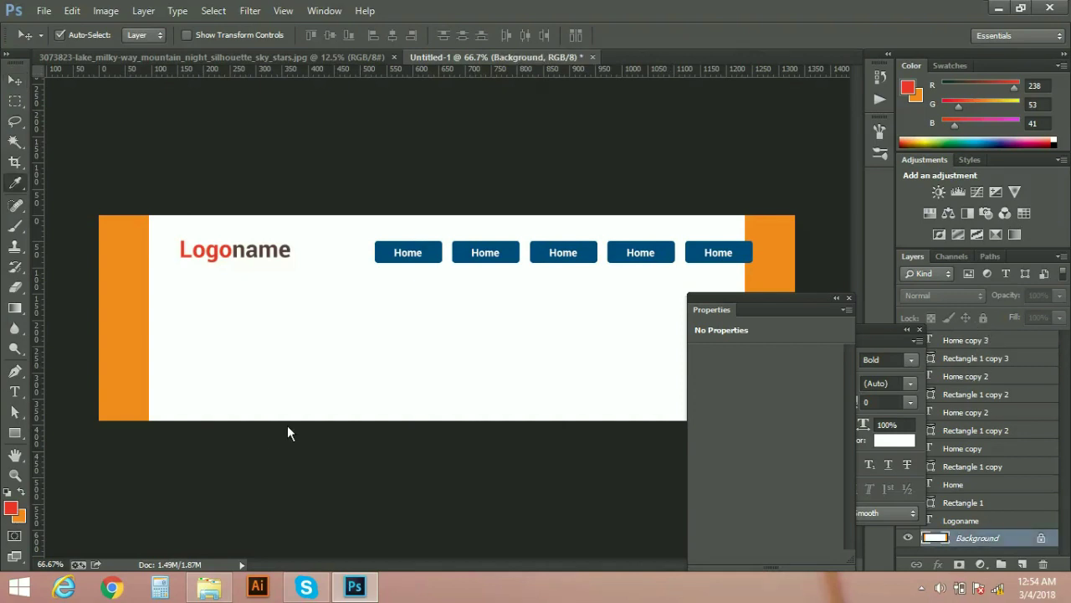
left_click(13, 509)
left_click(502, 330)
key("Return")
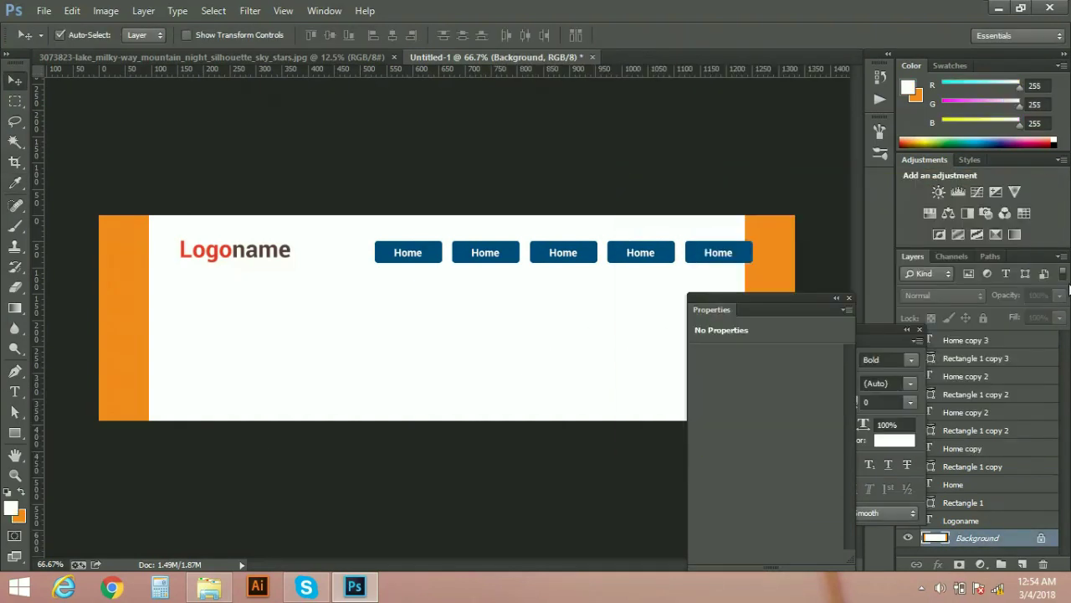
key("alt+BackSpace")
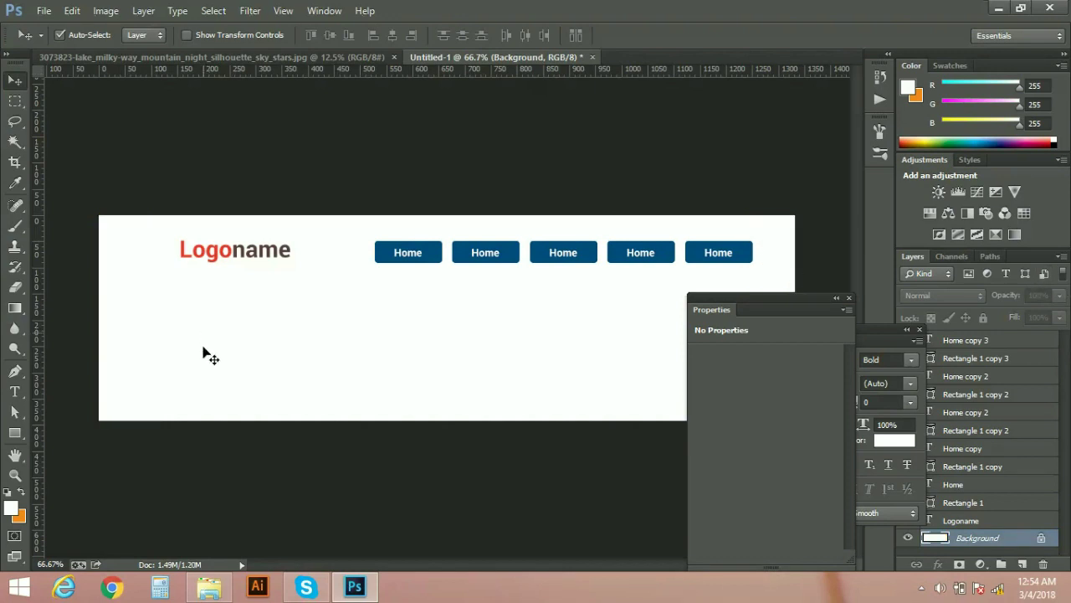
Nudge the logo and all five buttons together slightly left and down.
left_click(136, 214)
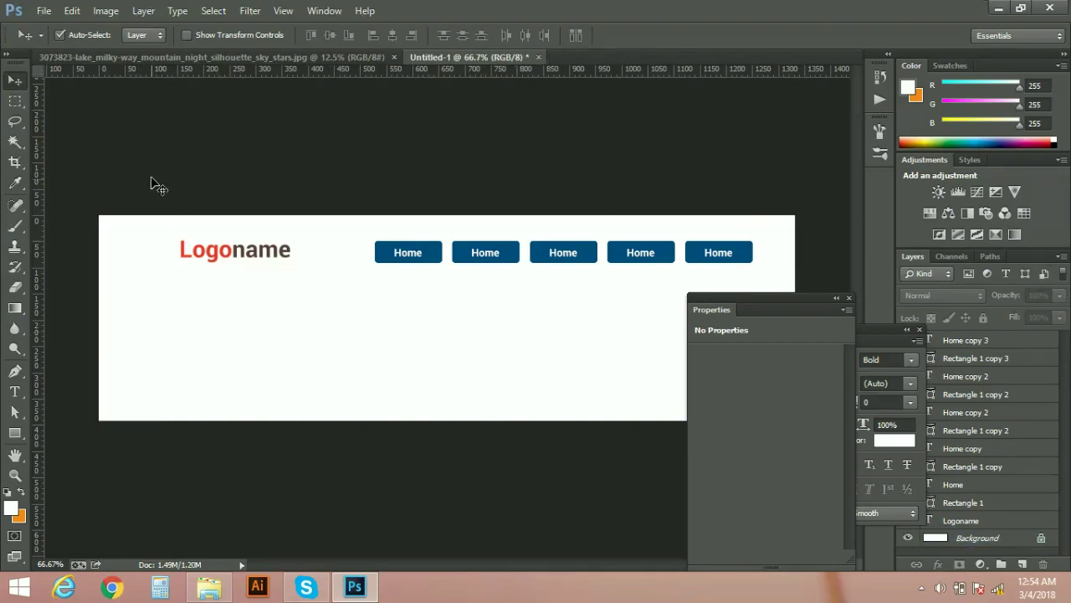
left_click_drag(148, 173, 745, 277)
key("Left")
key("Left")
key("Left")
key("Left")
key("Left")
key("Left")
key("Left")
key("Left")
key("Left")
key("Left")
key("Left")
key("Left")
key("Left")
key("Left")
key("Left")
key("Left")
key("Left")
key("Left")
key("Left")
key("Left")
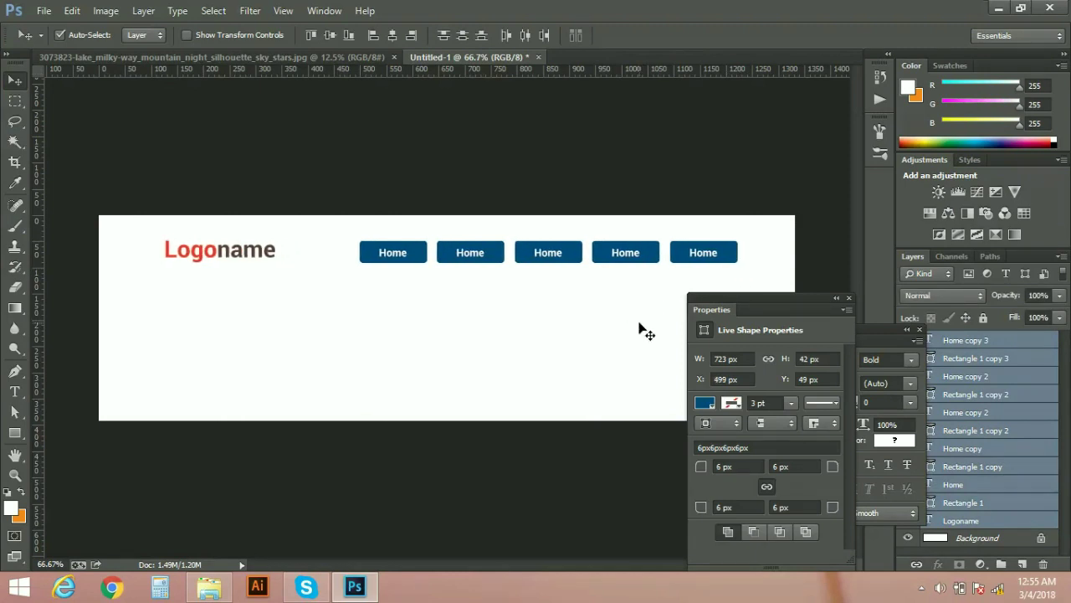
key("Down")
key("Down")
key("Down")
key("Down")
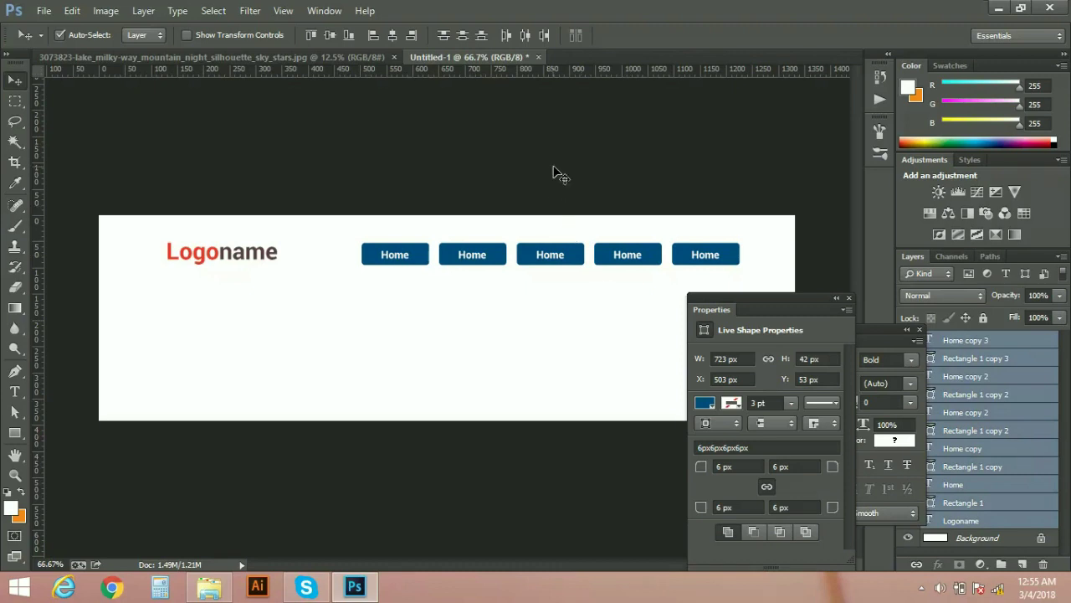
left_click(555, 172)
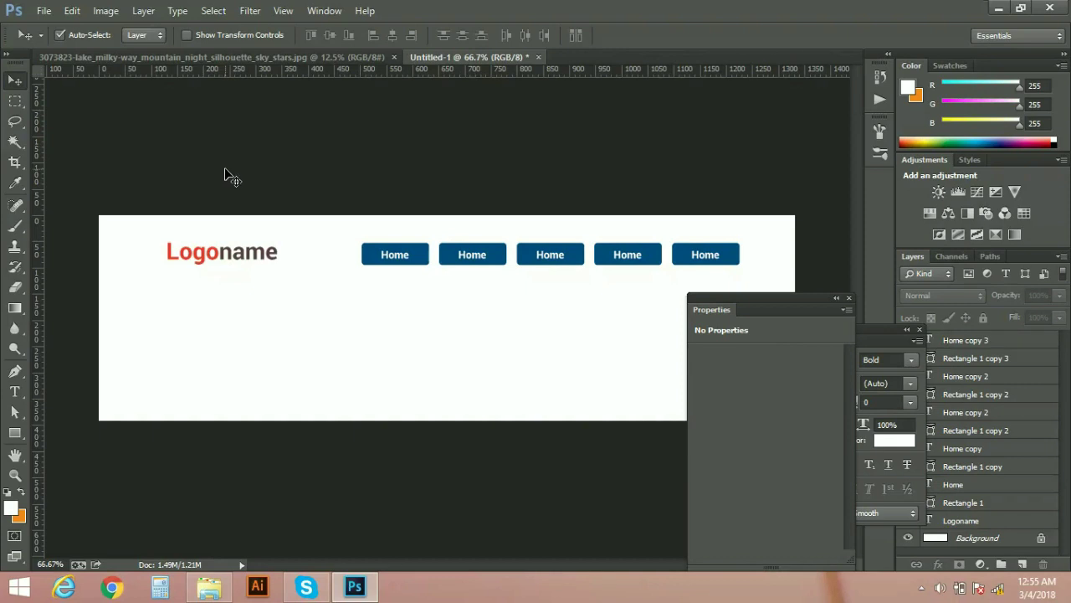
Save the document as Page-1.psd in the Smart Object folder, accepting the format options.
left_click(42, 10)
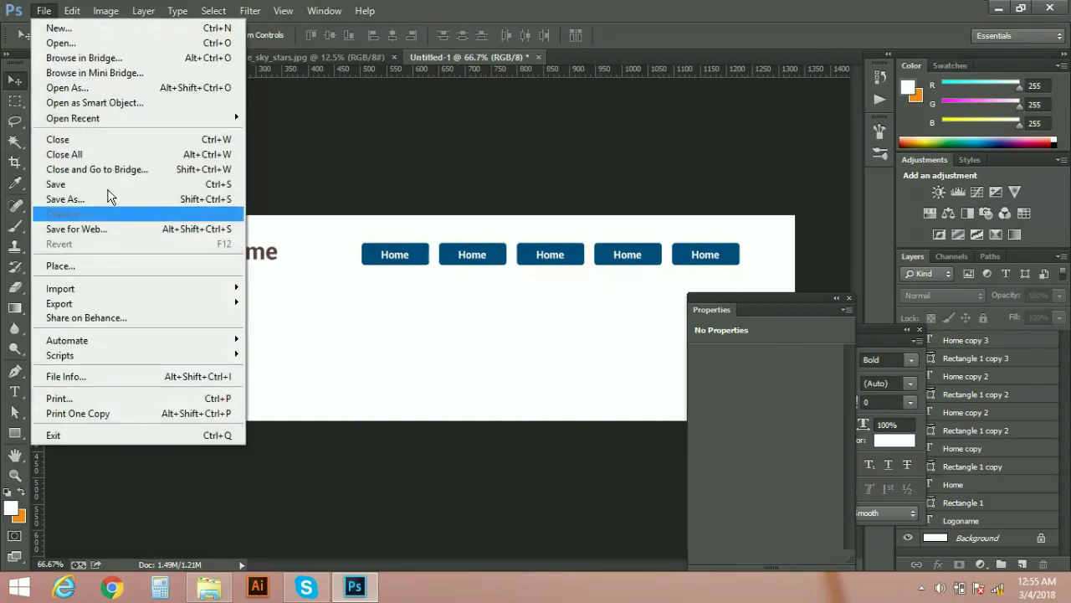
left_click(110, 184)
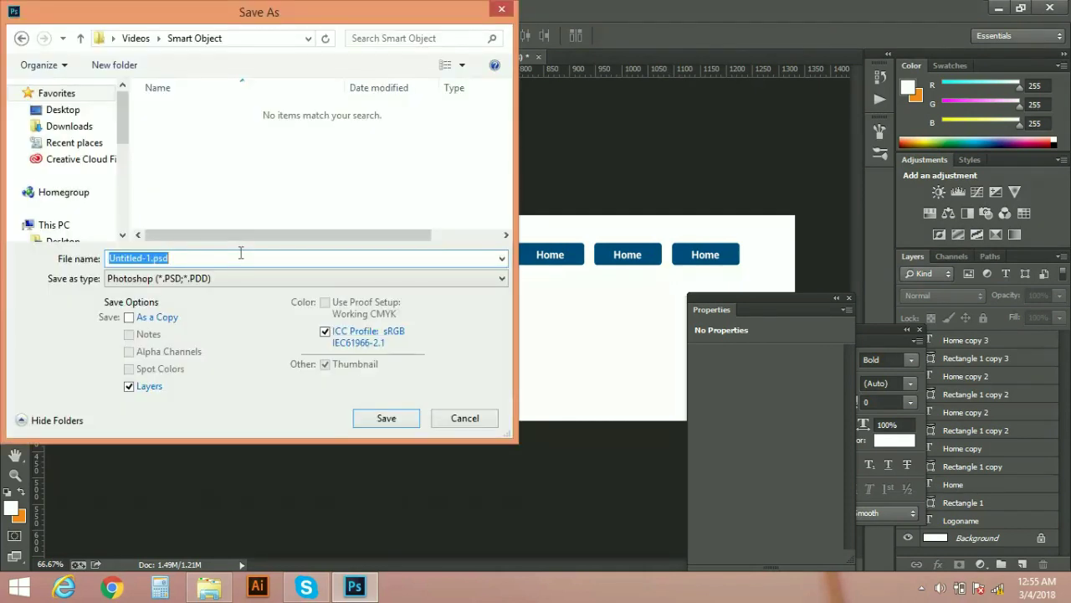
type("Page-1")
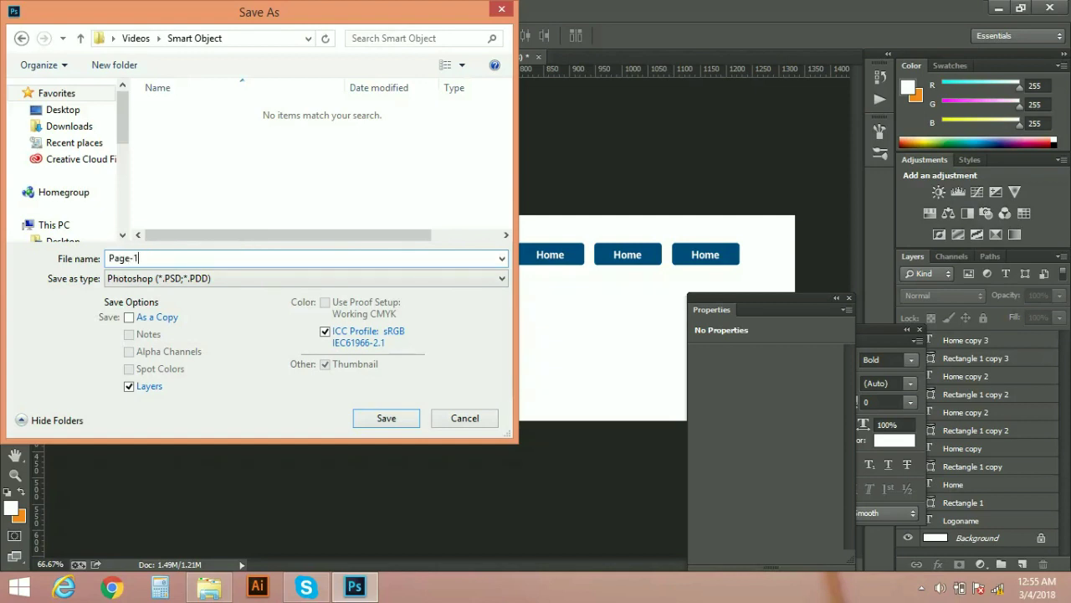
left_click(372, 422)
left_click(709, 174)
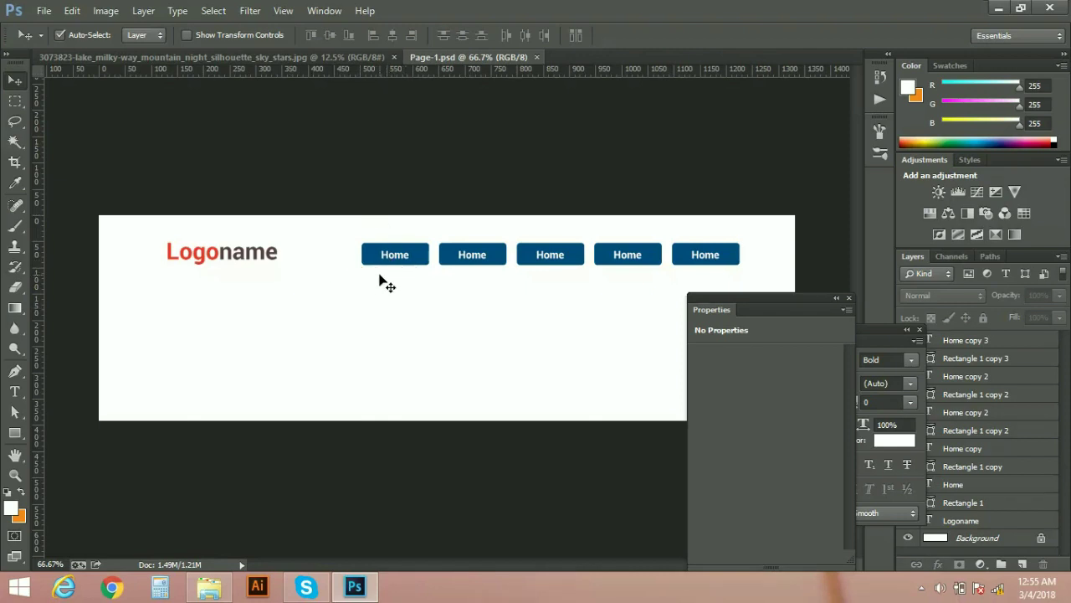
Relabel the second button from Home to About.
mouse_move(338, 288)
left_mouse_down()
mouse_move(739, 273)
mouse_move(755, 248)
left_mouse_up()
left_click(386, 298)
key("t")
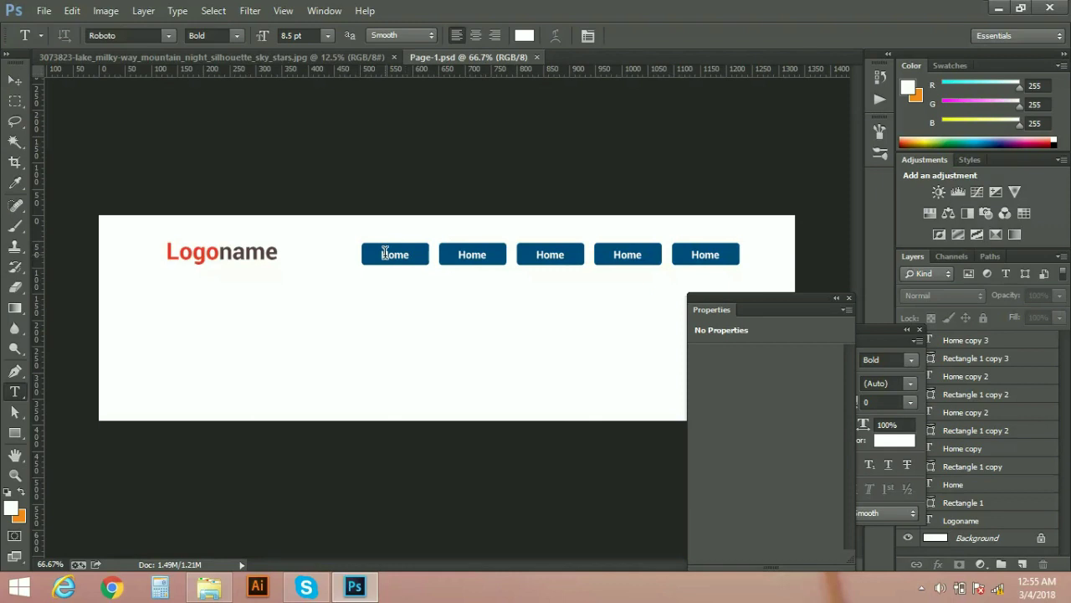
double_click(473, 253)
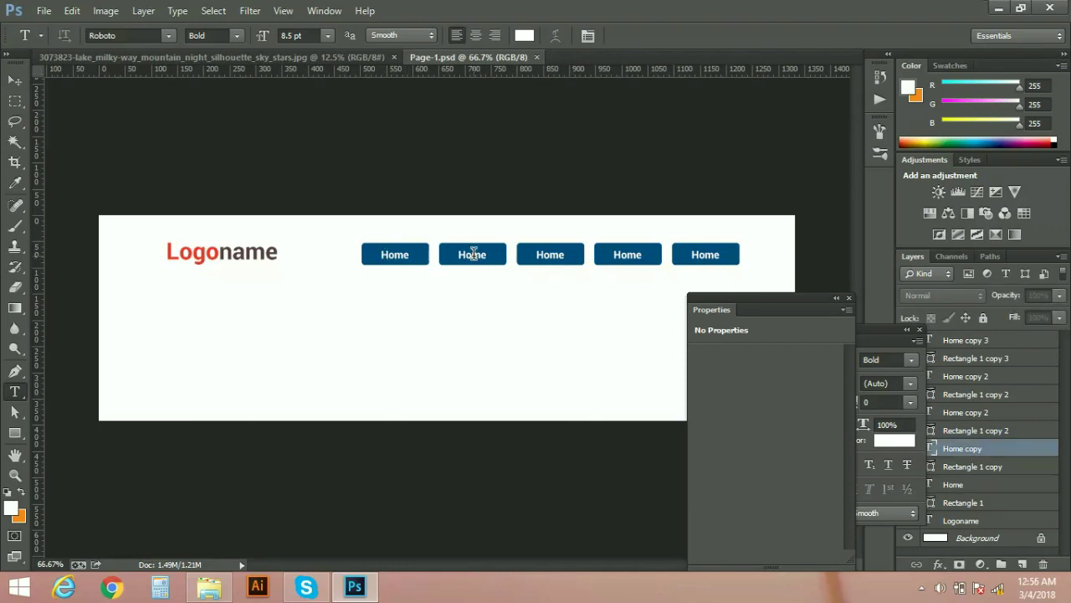
left_click(472, 253)
type("About")
key("ctrl+Return")
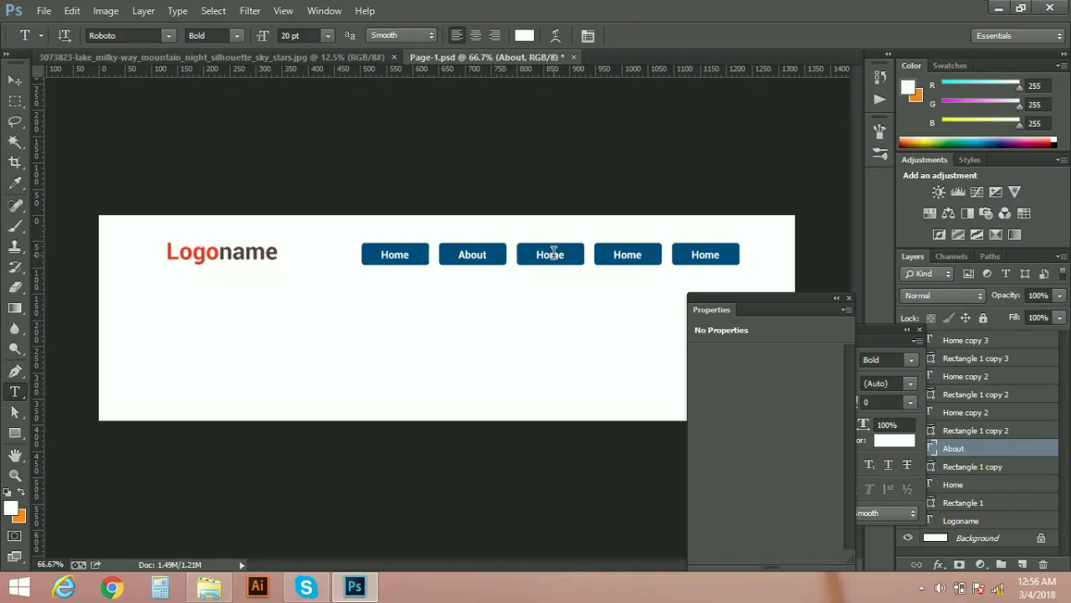
Relabel the third and fourth buttons as Services and Site Map.
left_click(553, 253)
double_click(552, 253)
left_click(553, 253)
type("Services")
key("ctrl+Return")
left_click(639, 252)
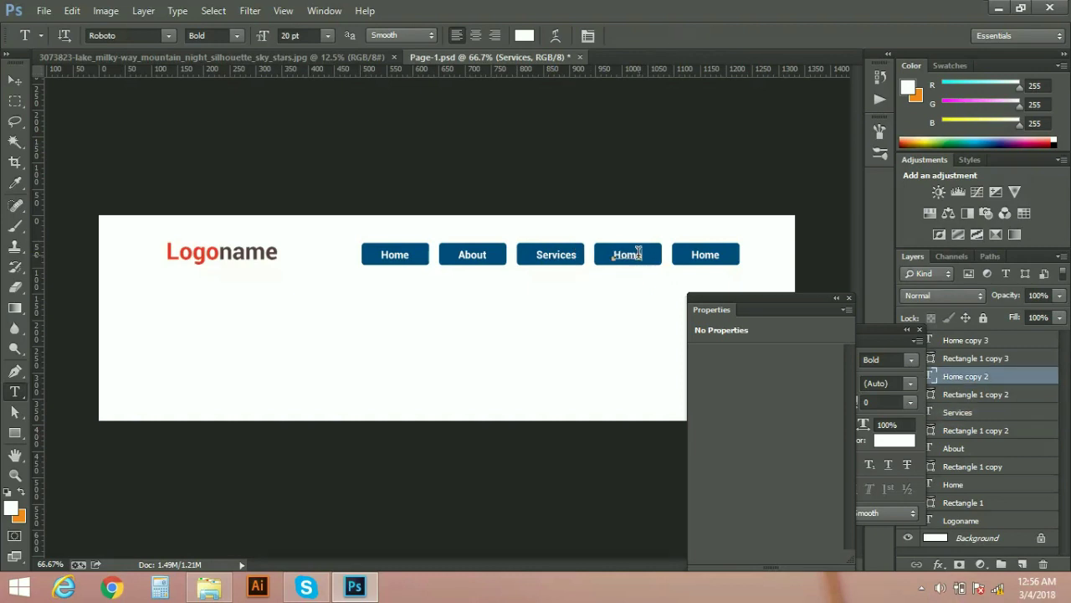
double_click(639, 253)
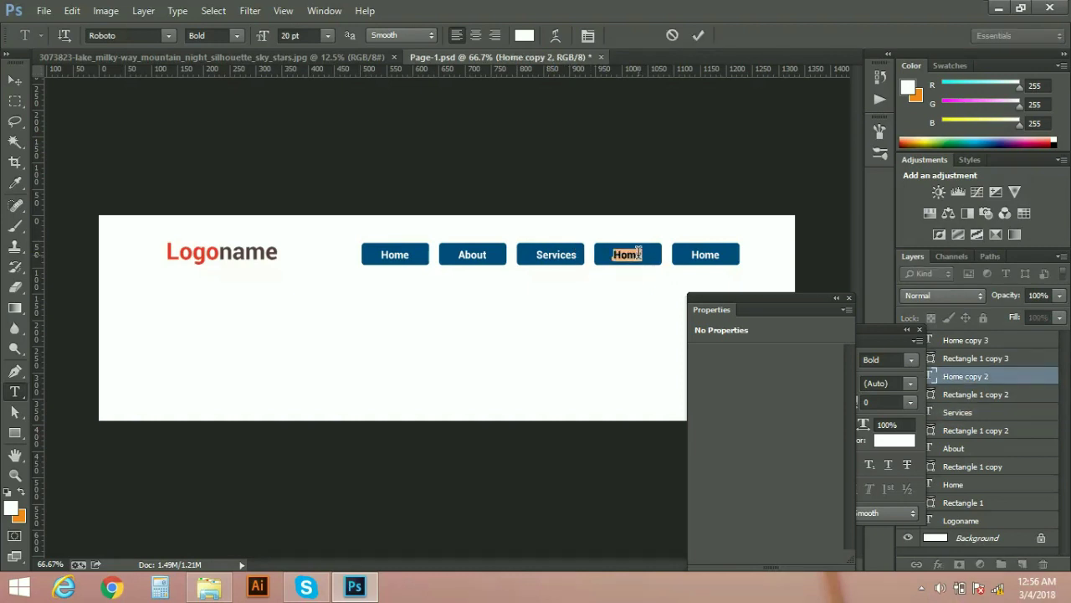
left_click(639, 253)
key("ctrl+Return")
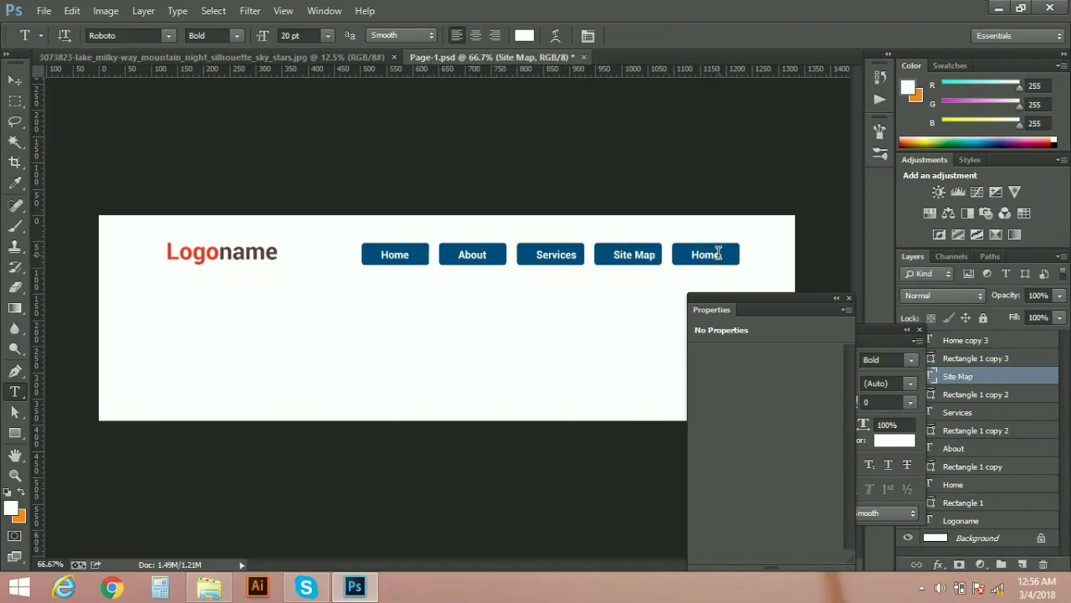
Relabel the fifth button as Contact and select its shape.
left_click(716, 252)
double_click(717, 253)
left_click(716, 253)
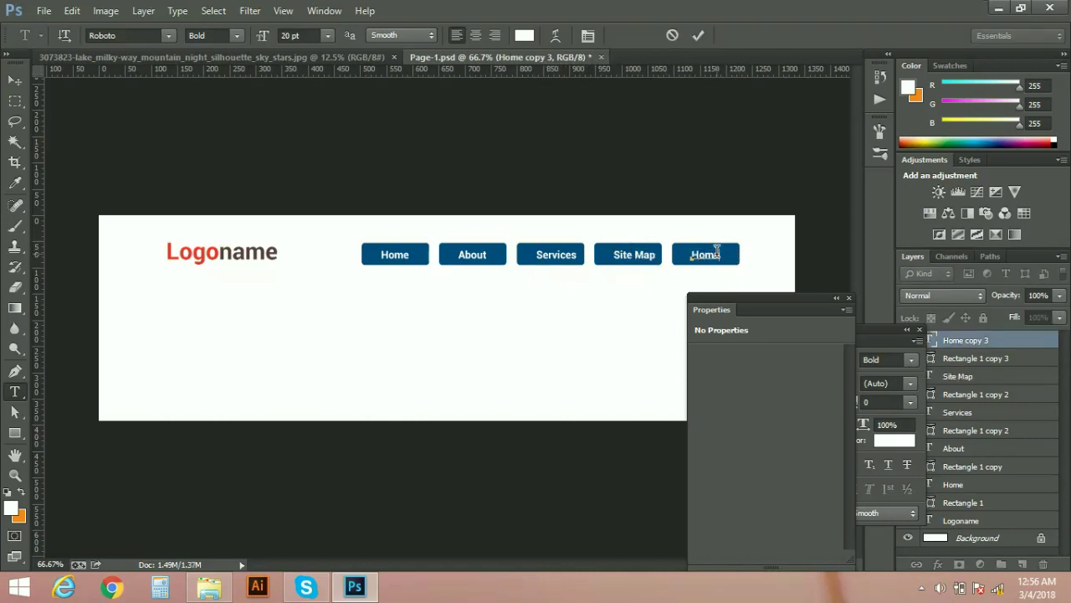
double_click(717, 252)
type("Contact")
key("ctrl+Return")
key("v")
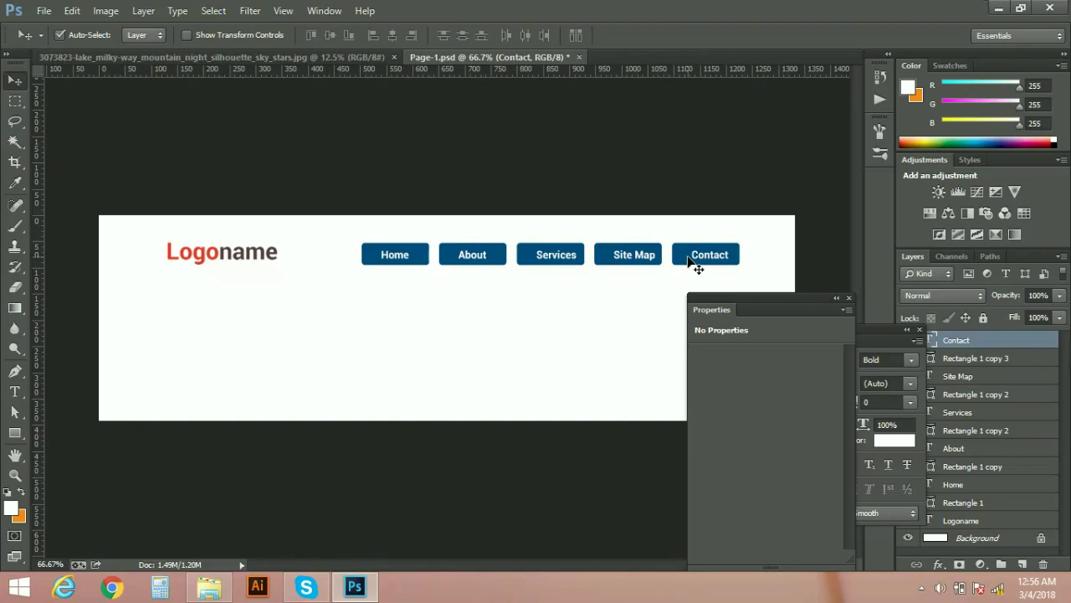
left_click(694, 263, "shift")
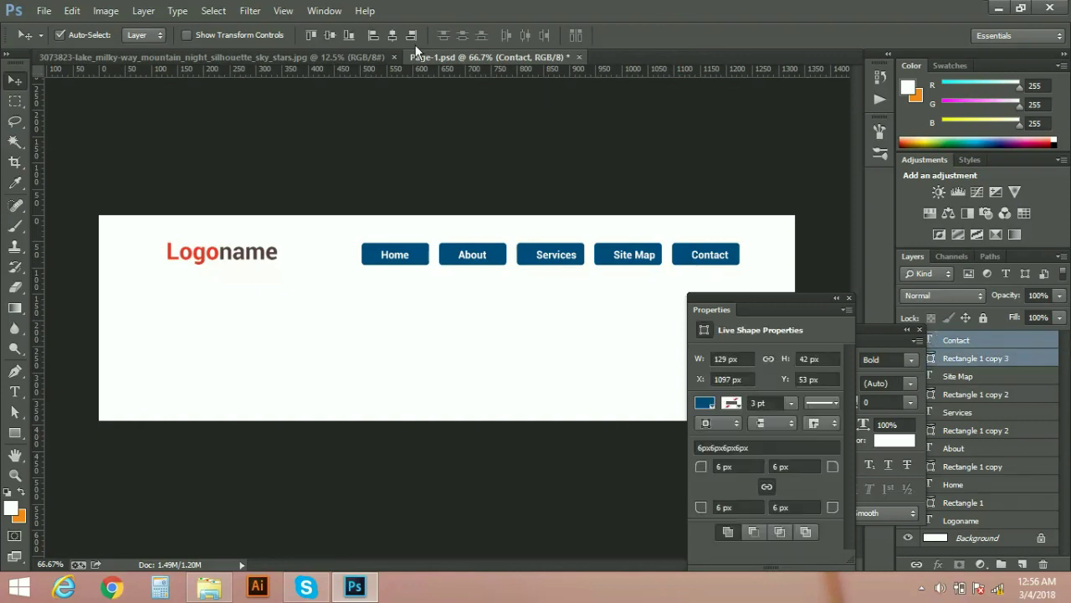
Centre the Site Map and Services labels on their buttons.
left_click(617, 265)
left_click(598, 248, "shift")
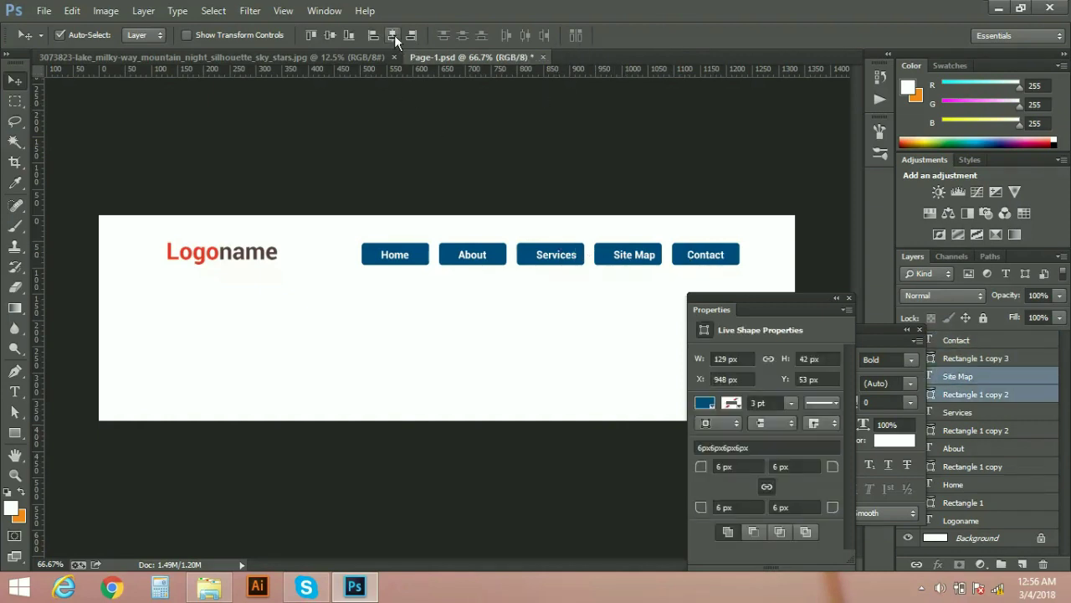
left_click(552, 257)
left_click(527, 254, "shift")
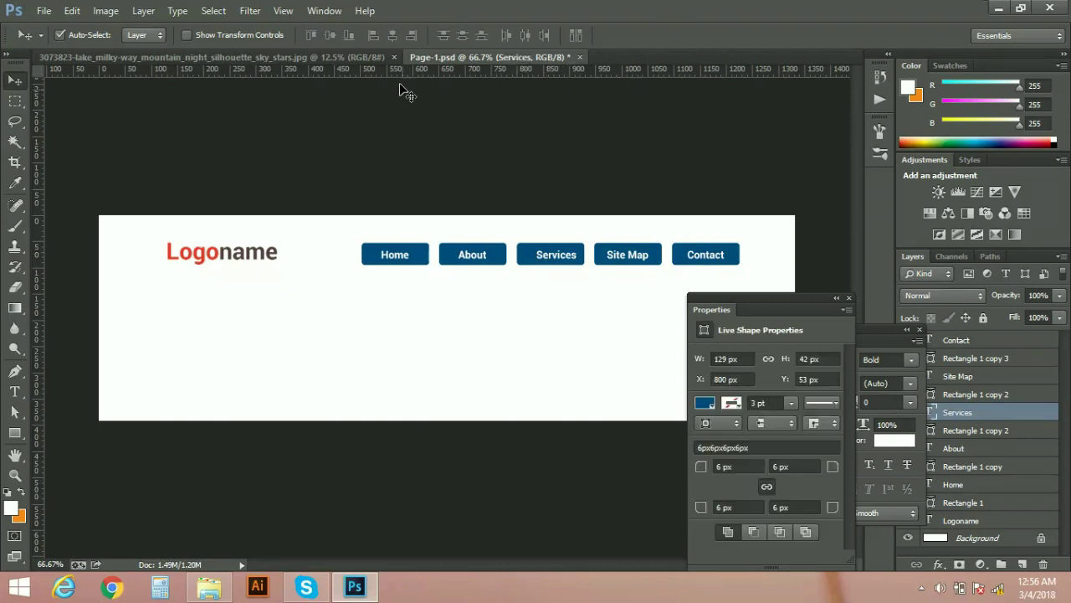
left_click(485, 266)
left_click(443, 254, "shift")
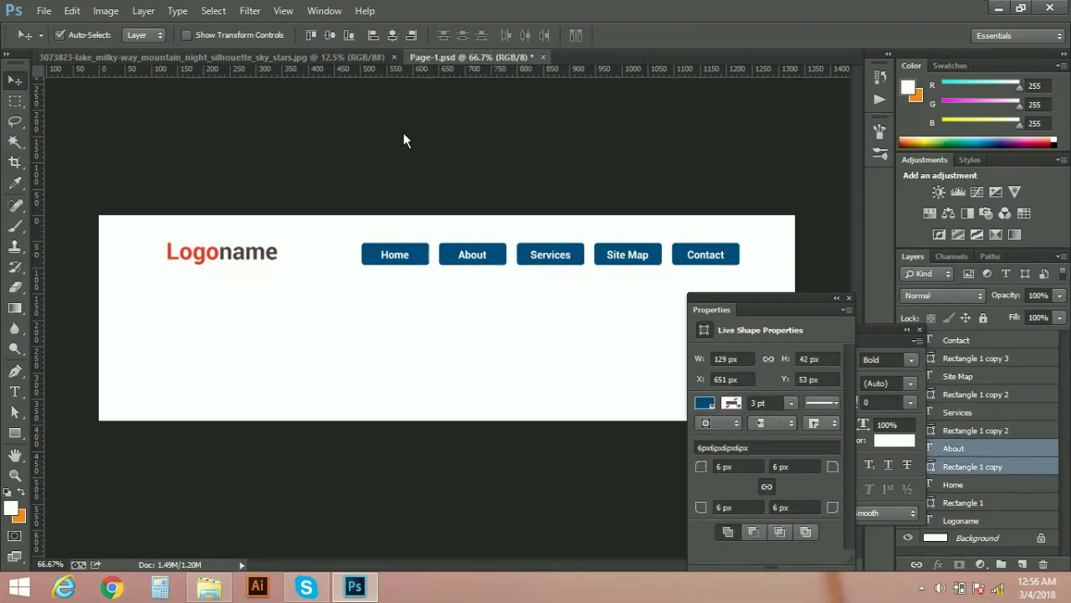
Align all five labels and the first button shape on a common vertical centre.
left_click(406, 261)
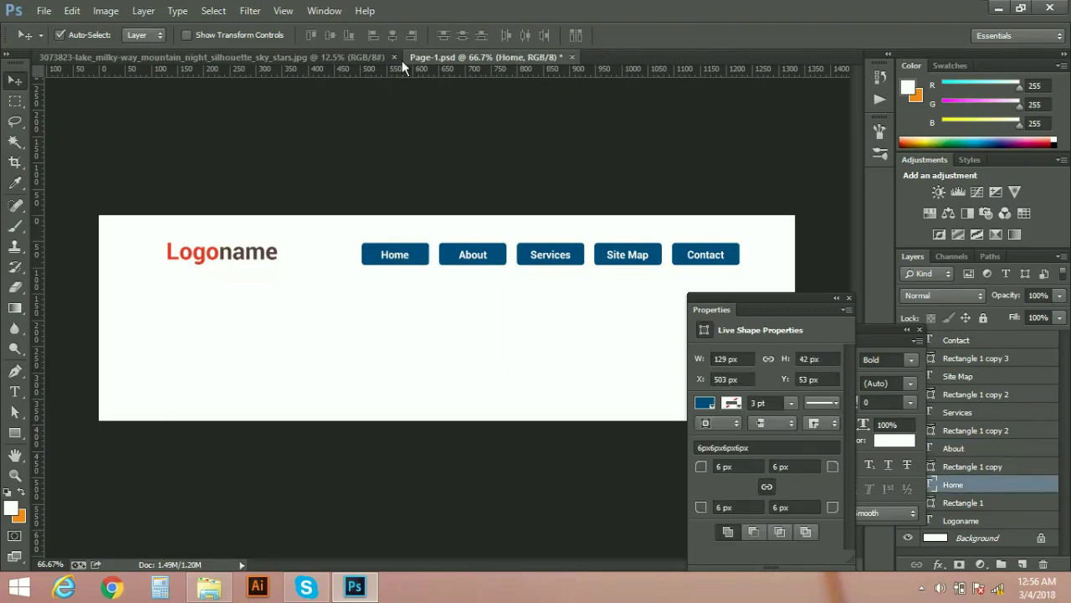
left_click(449, 290)
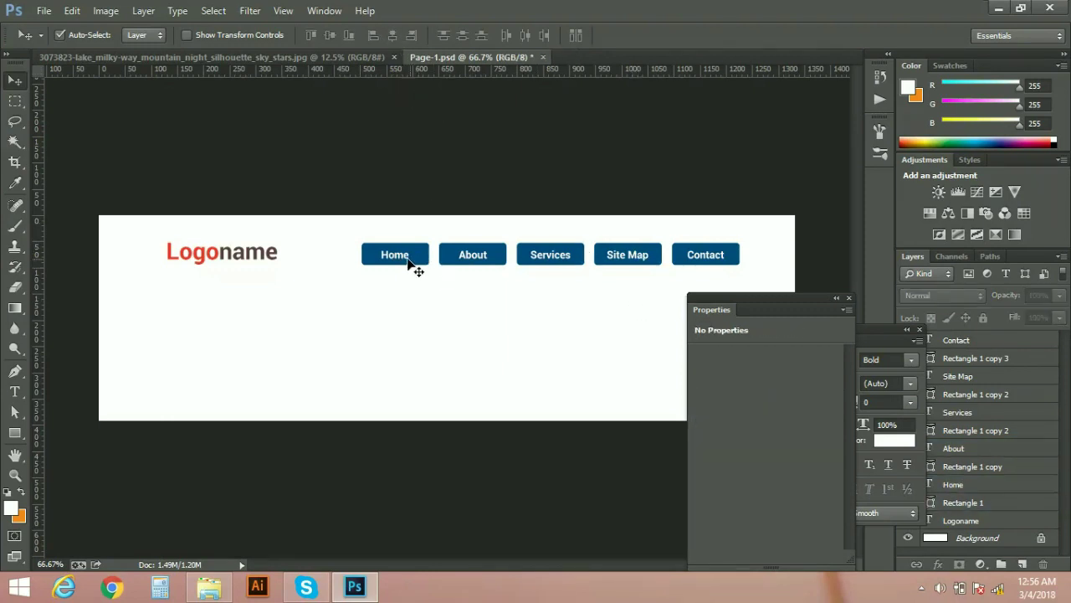
left_click(410, 262)
left_click(484, 257, "shift")
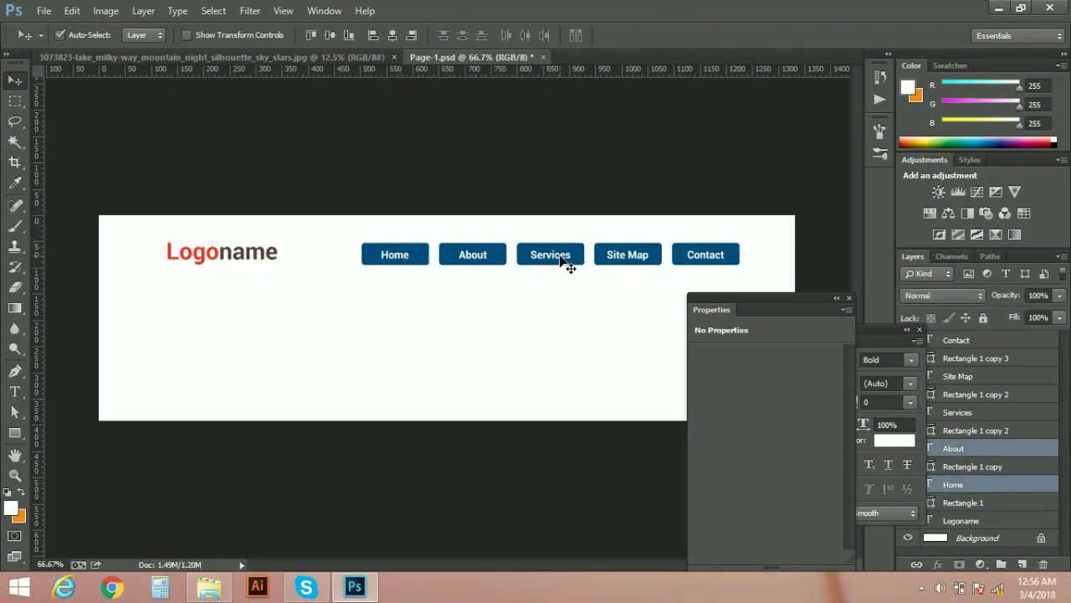
left_click(563, 260, "shift")
left_click(626, 259, "shift")
left_click(707, 259, "shift")
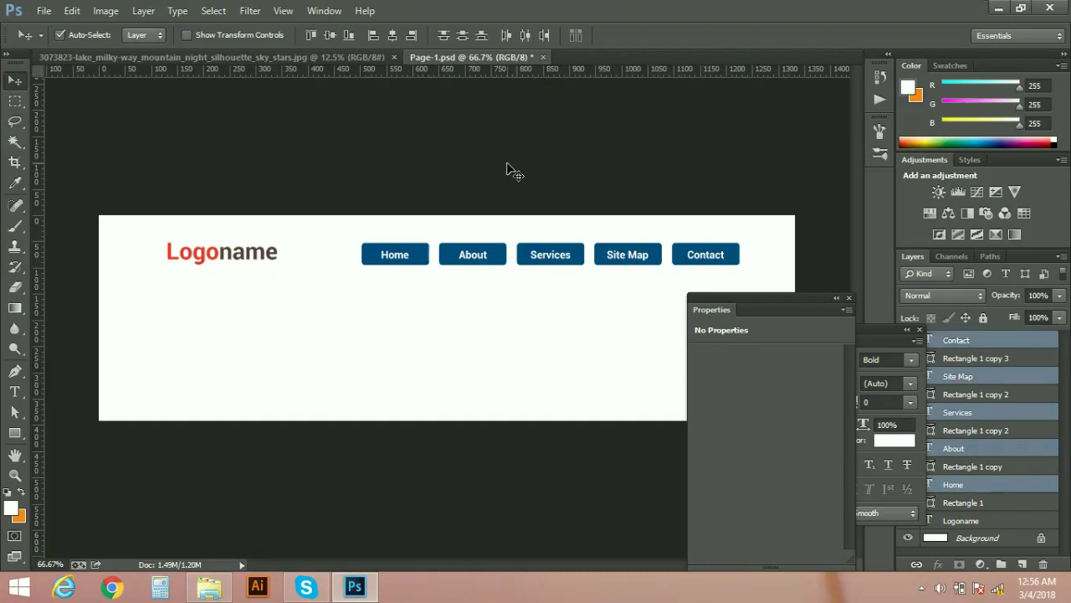
left_click(371, 258, "shift")
left_click(329, 40)
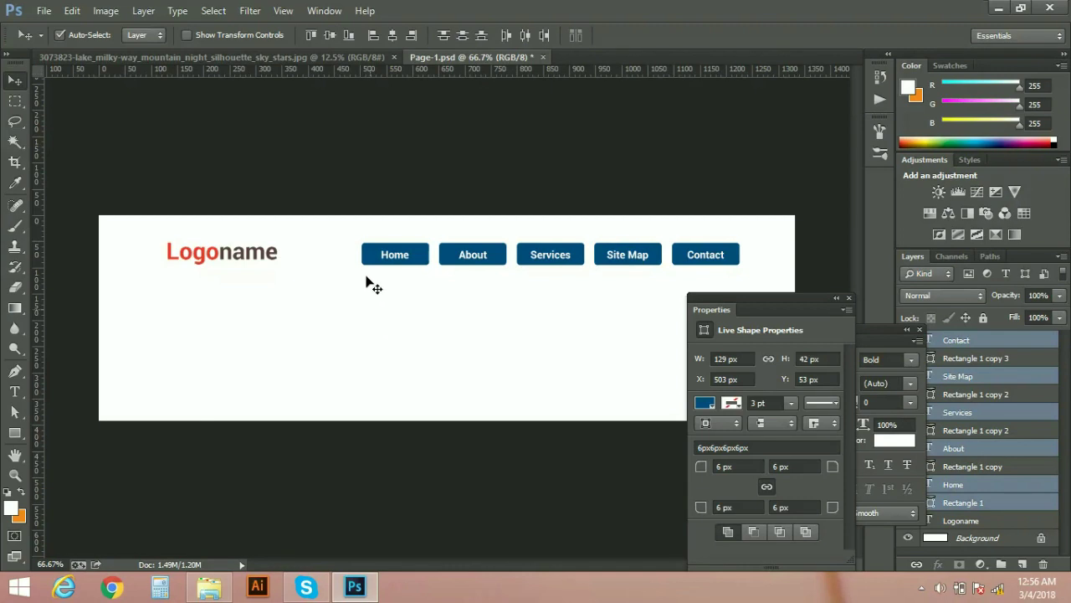
Align all navigation buttons and labels on their vertical centres, then reselect them.
left_click_drag(348, 224, 716, 277)
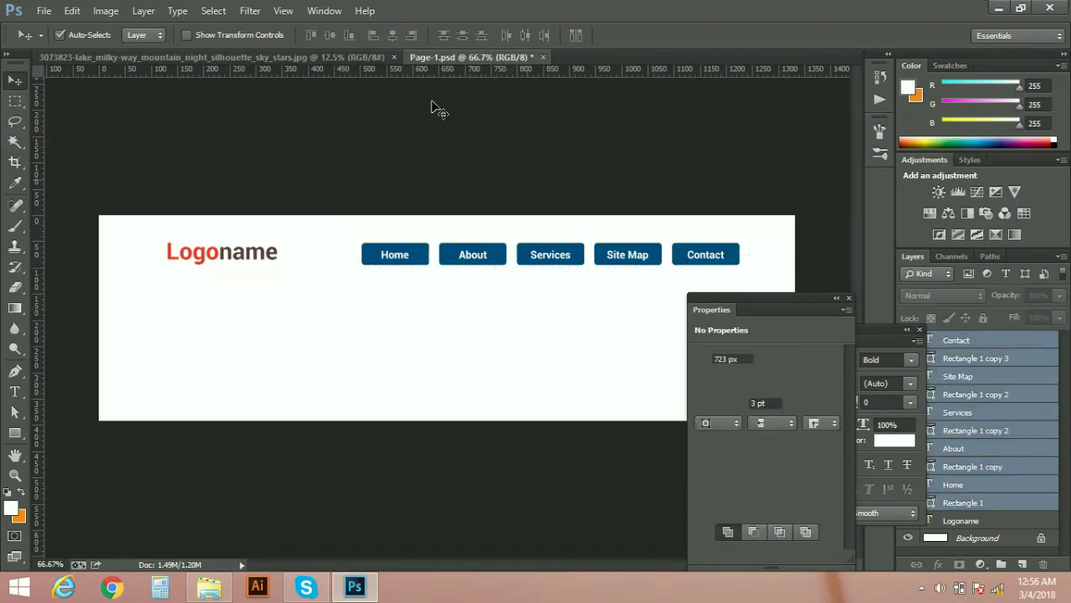
left_click(332, 35)
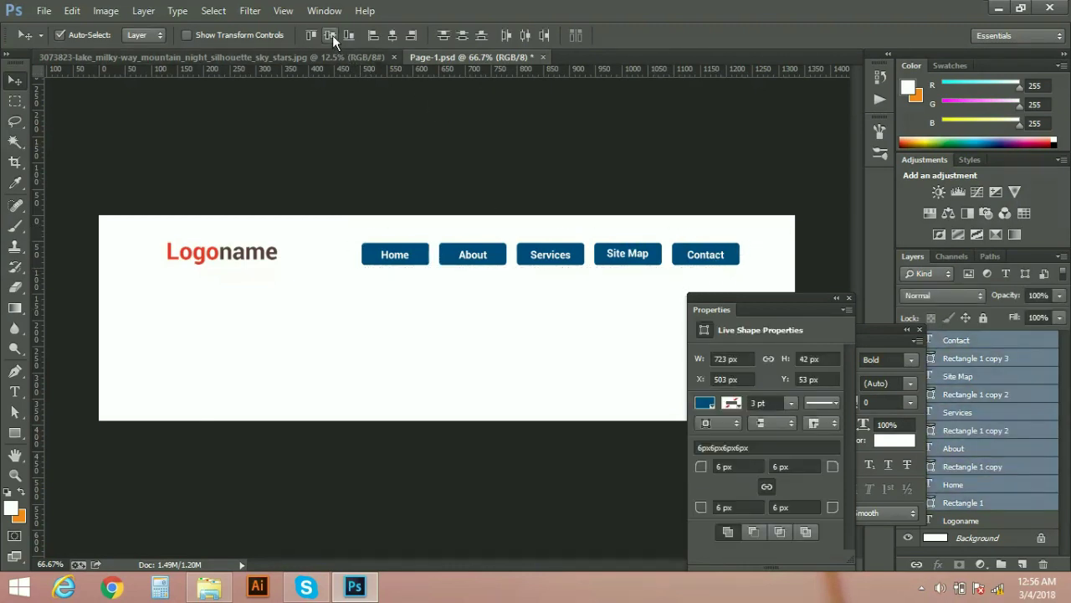
left_click(509, 348)
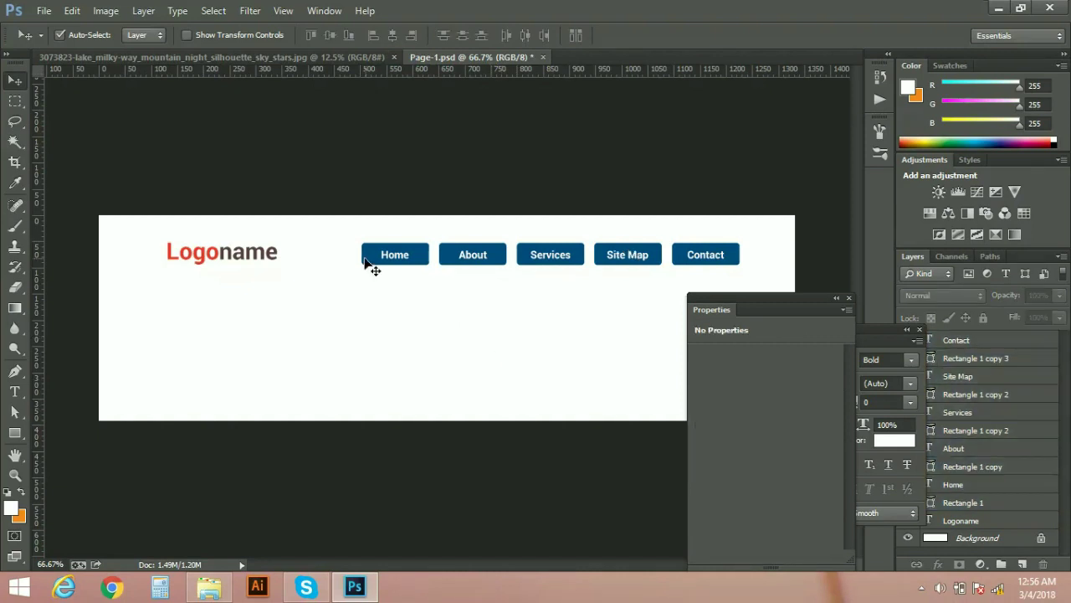
left_click_drag(336, 232, 723, 272)
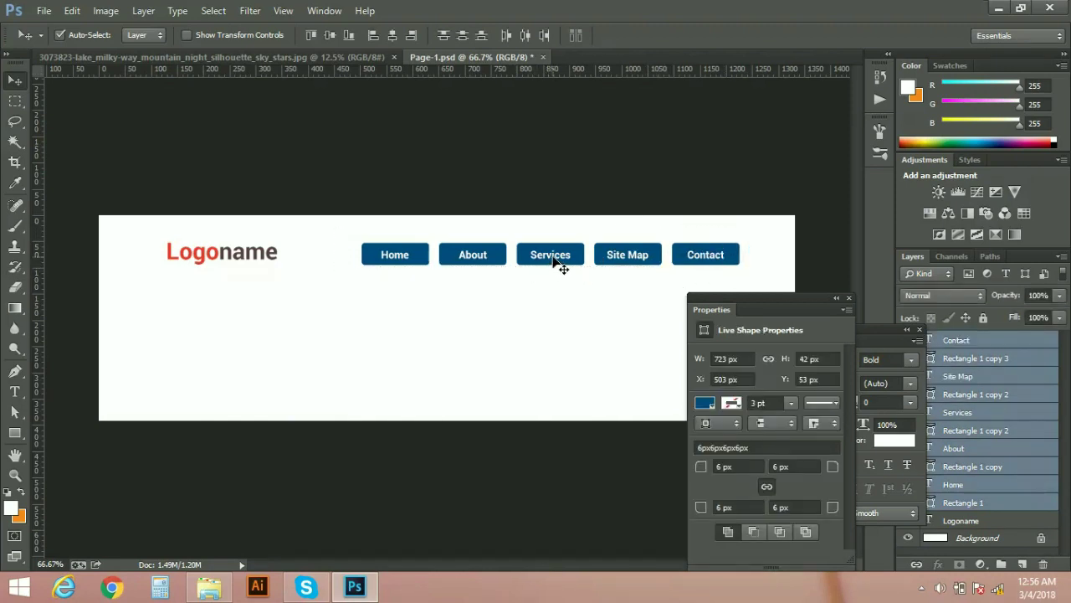
Close the Character panel and convert the selected button layers into one smart object.
left_click(920, 329)
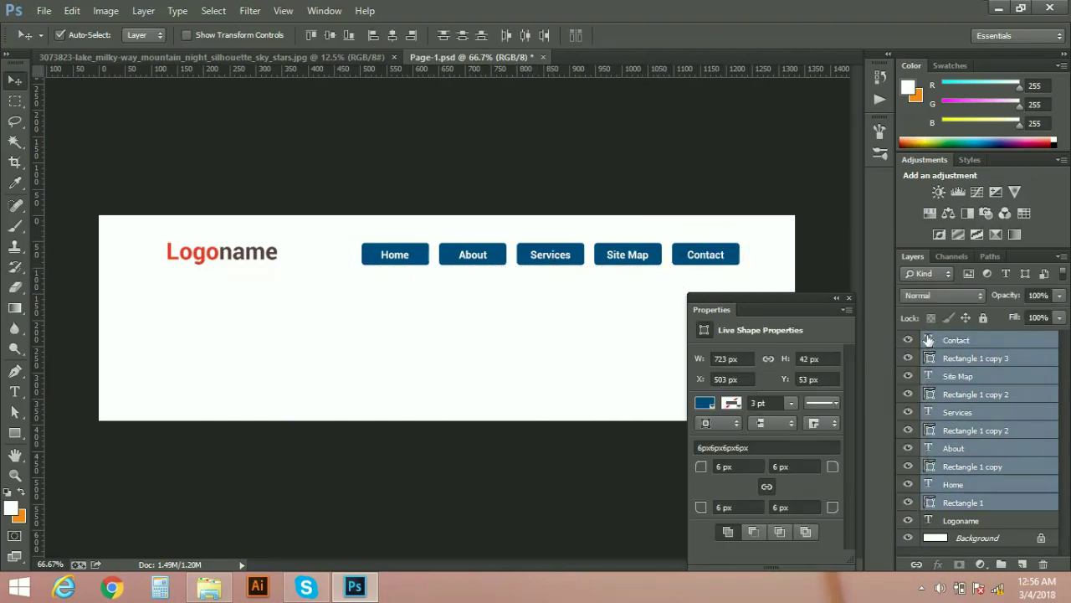
right_click(980, 360)
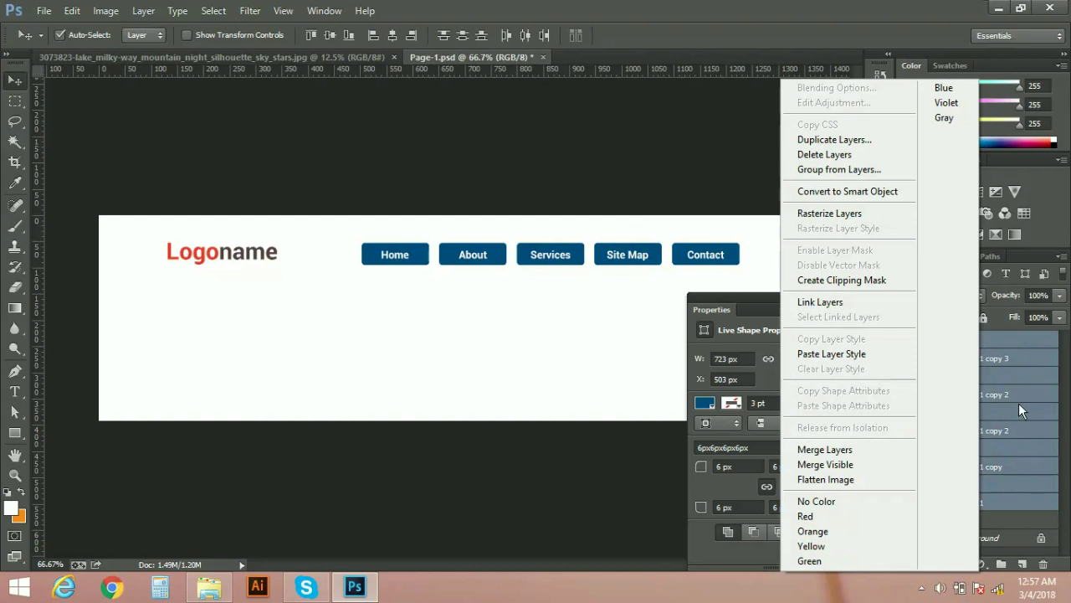
left_click(833, 195)
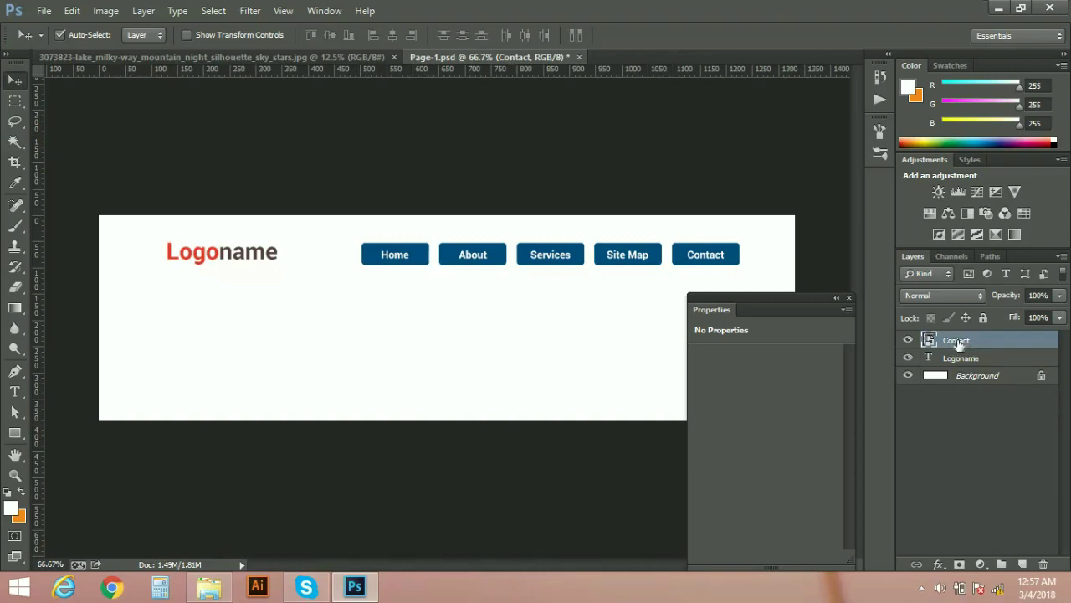
Rename the new smart object layer to Navigation.
double_click(959, 342)
type("NAvigation")
key("shift+Right")
type("a")
key("Return")
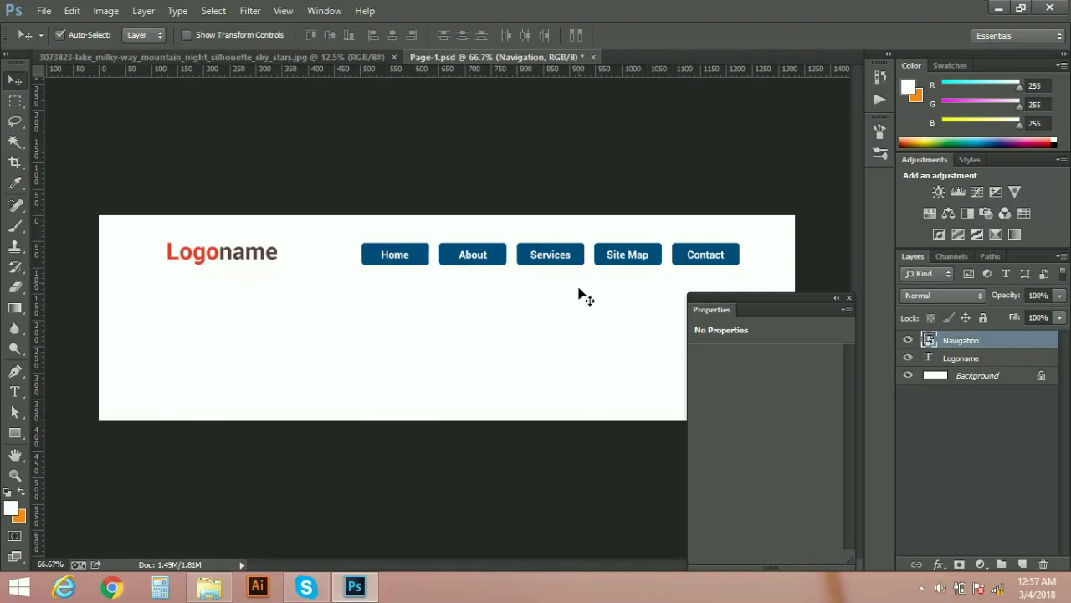
Open the Navigation smart object's contents as Contact.psb, acknowledging the save reminder.
double_click(1009, 338)
key("Escape")
double_click(930, 341)
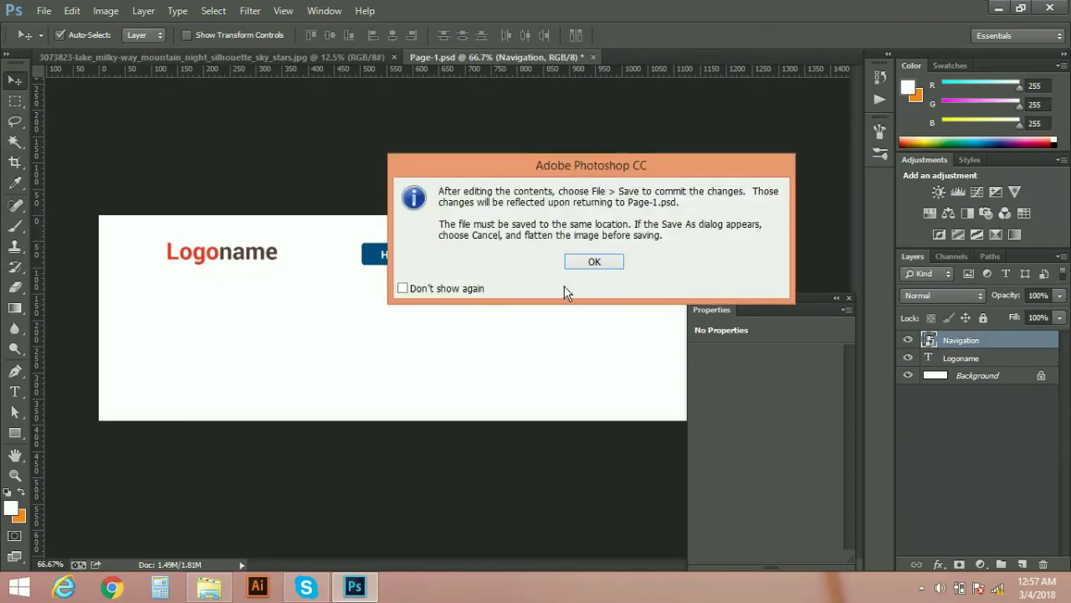
left_click(590, 262)
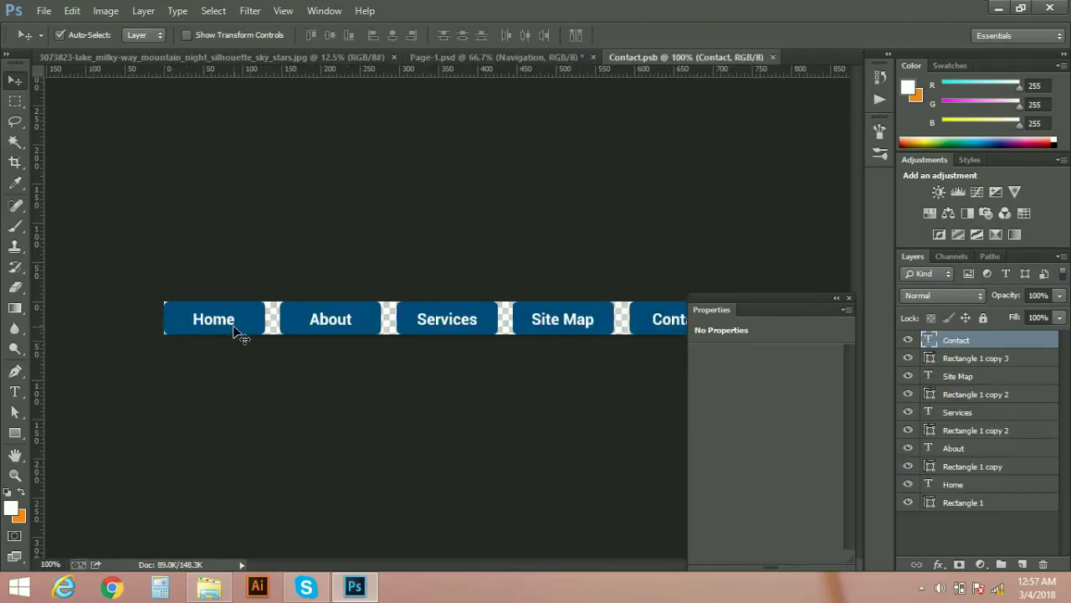
Undo the accidental moves of the Home and About labels.
left_click(849, 298)
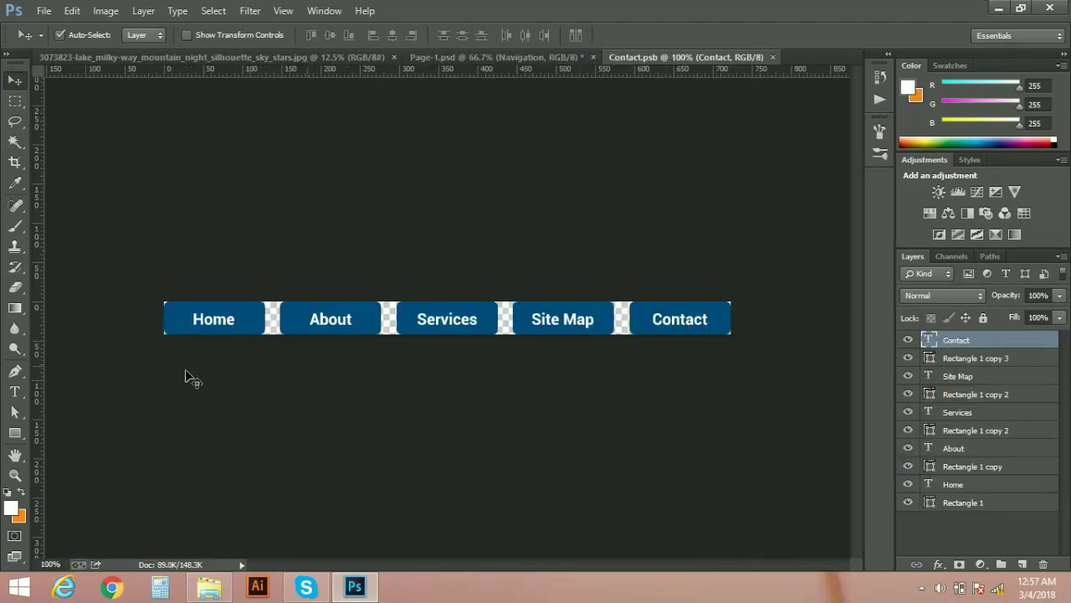
left_click_drag(223, 332, 243, 338)
key("ctrl+z")
left_click_drag(337, 333, 338, 342)
key("ctrl+z")
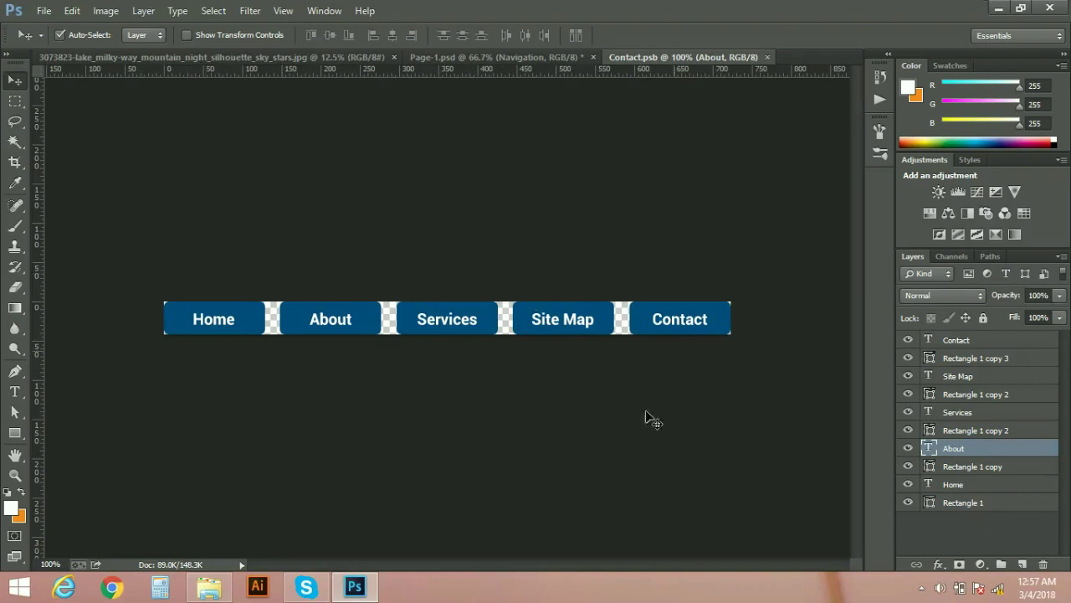
Save As navigation.psb in place of Contact, confirming the Photoshop format options.
left_click(42, 10)
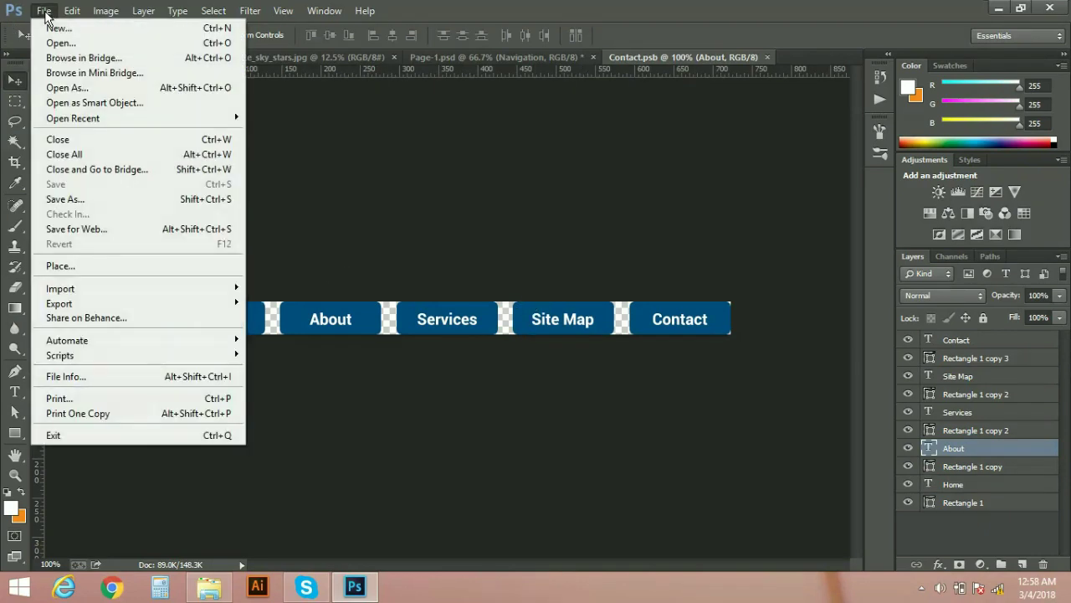
left_click(91, 206)
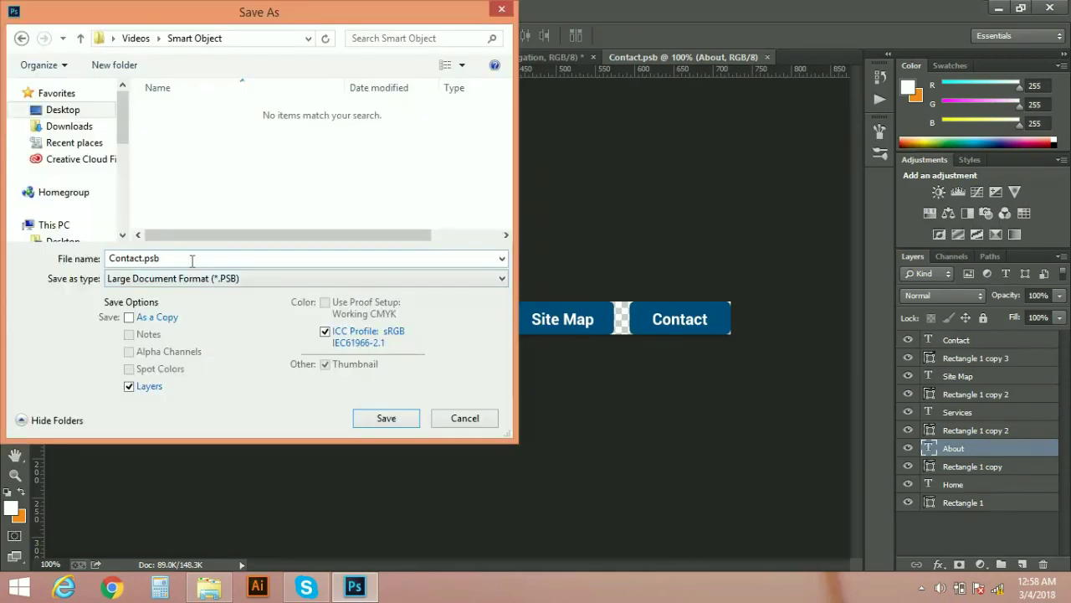
left_click(143, 259)
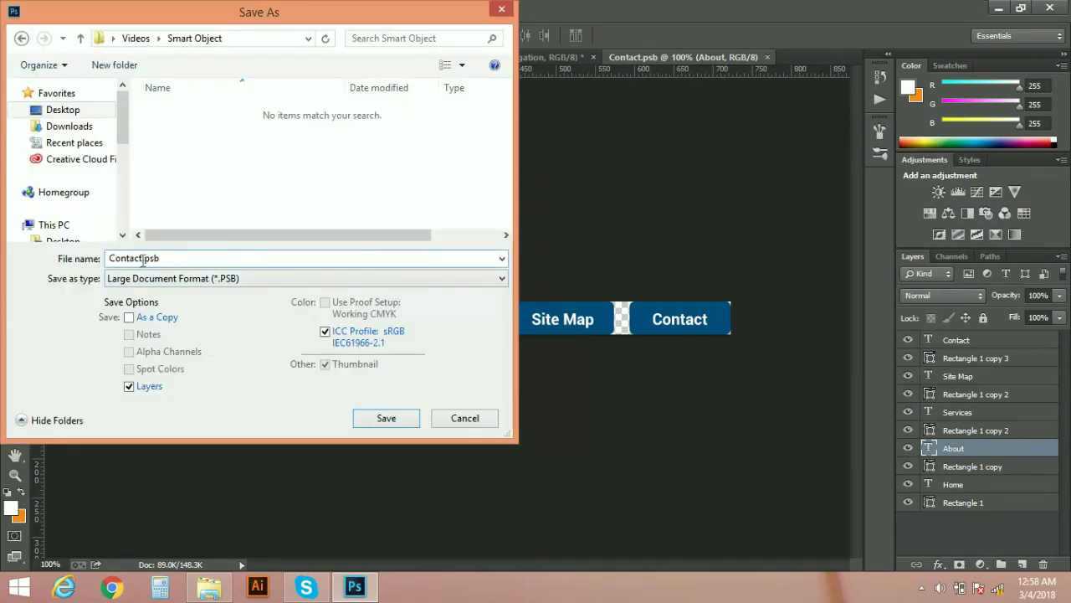
left_click_drag(143, 260, 74, 267)
type("navigation")
left_click(380, 422)
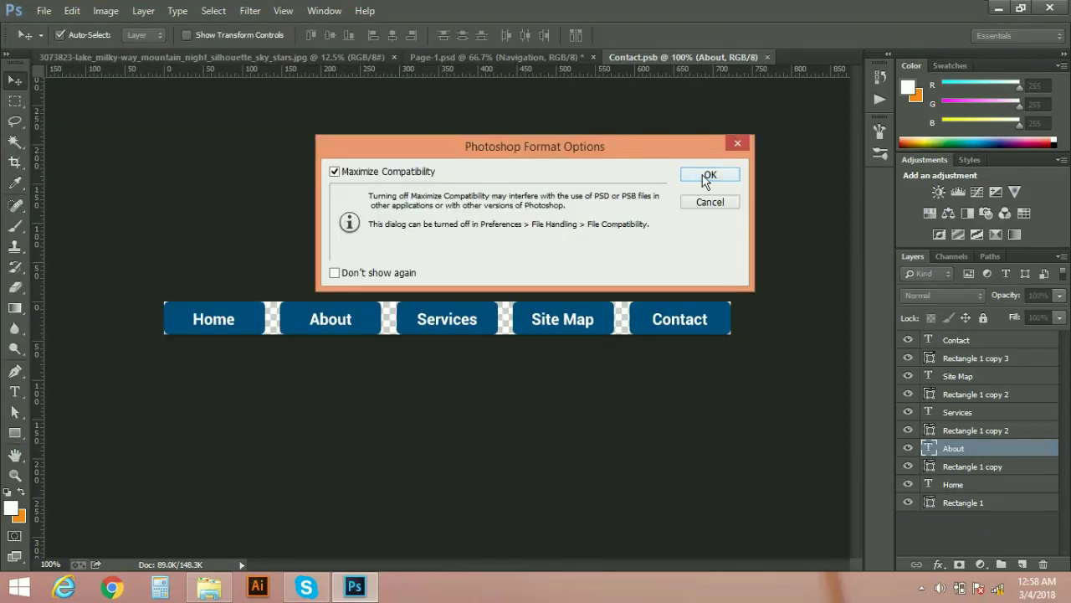
left_click(708, 176)
left_click(694, 188)
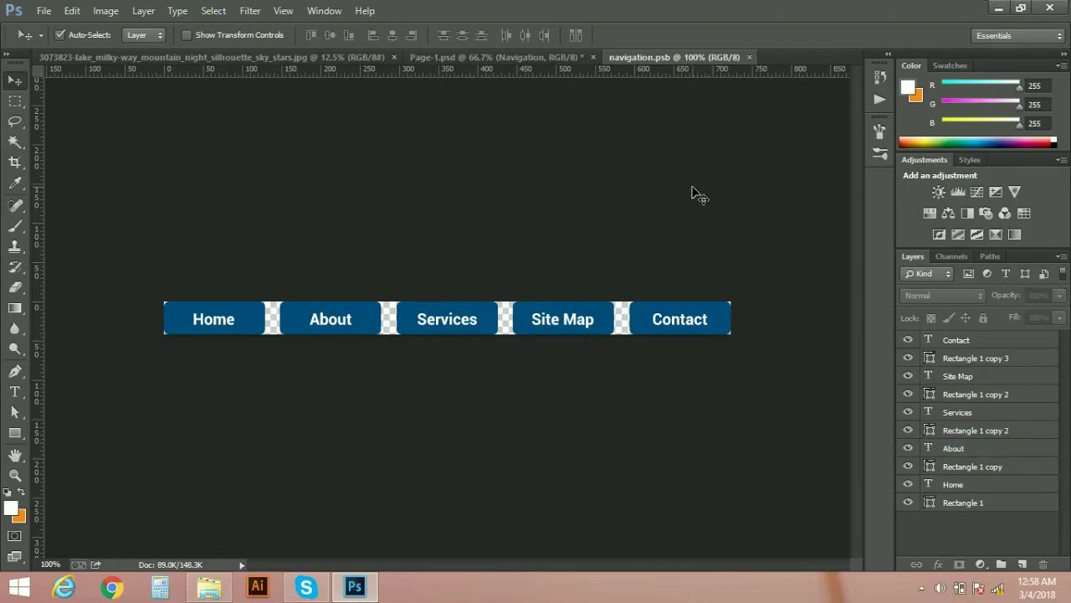
Close navigation.psb and save the header page as Page-2.psd.
key("ctrl+w")
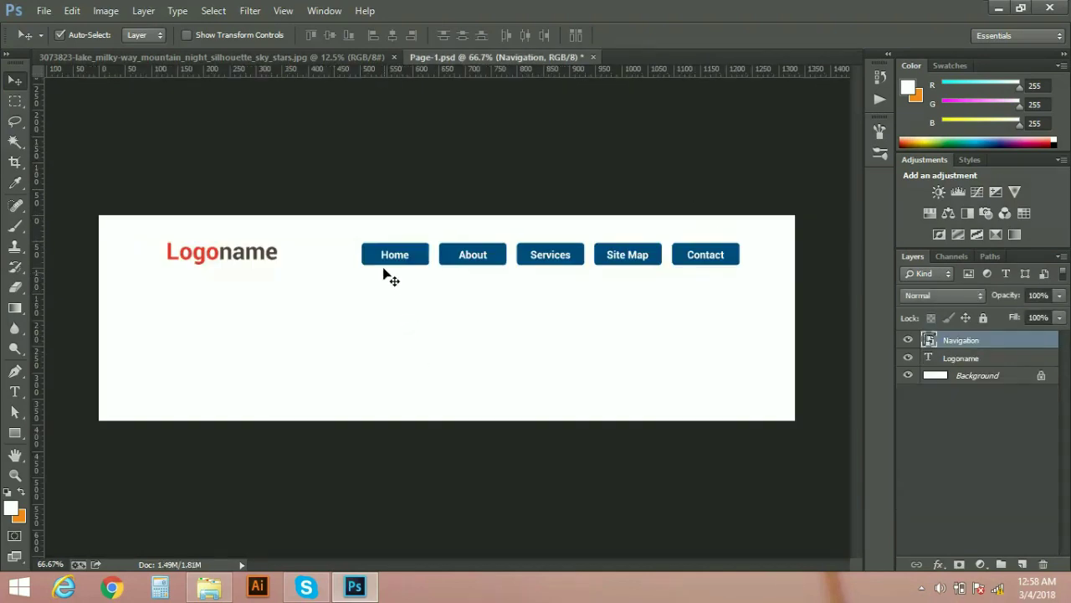
left_click_drag(413, 259, 402, 279)
key("ctrl+shift+s")
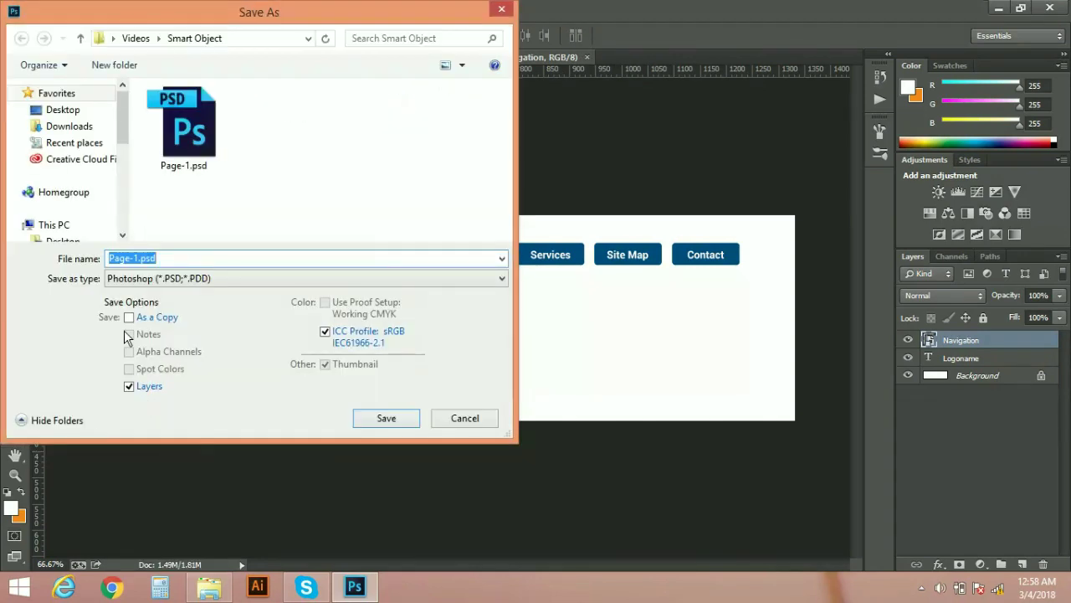
left_click(136, 258)
key("BackSpace")
type("2")
key("Return")
key("Return")
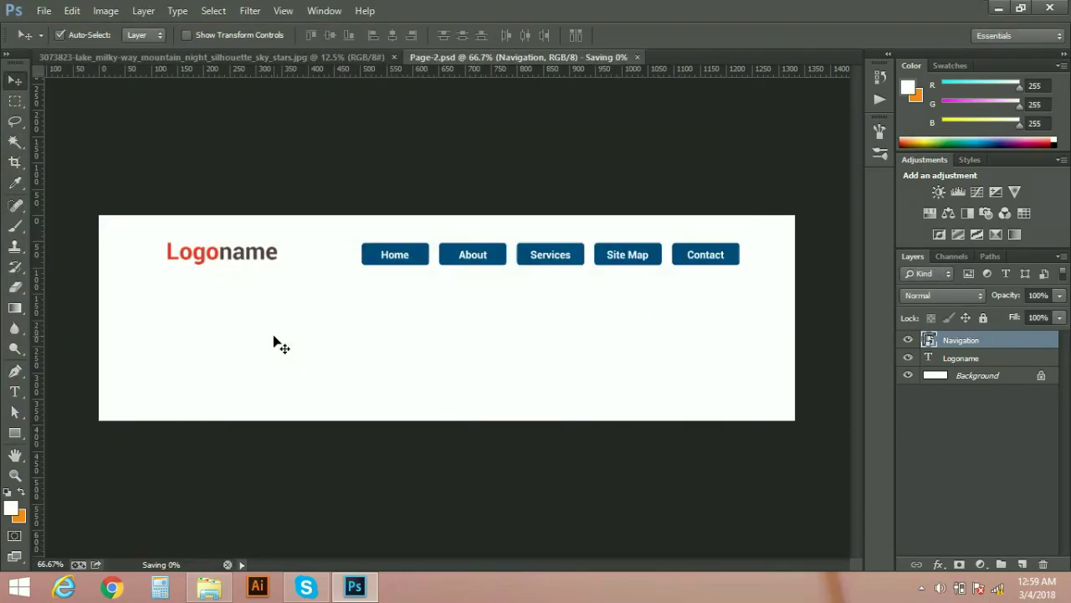
Save further copies of the page as Page-3.psd and Page-4.psd.
key("ctrl+shift+s")
key("End")
key("Left")
key("Left")
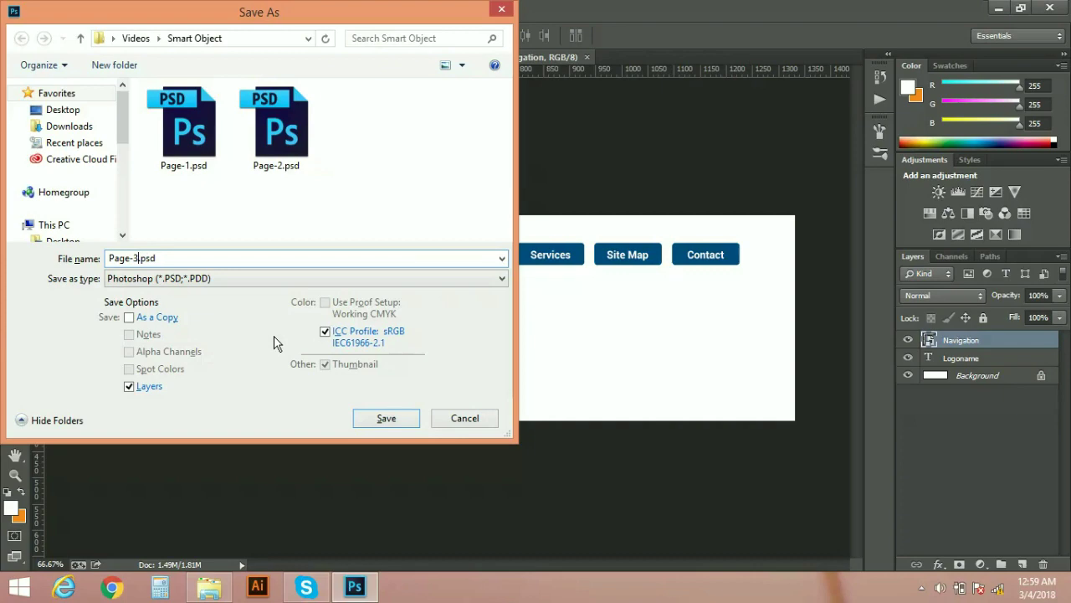
key("Return")
key("Return")
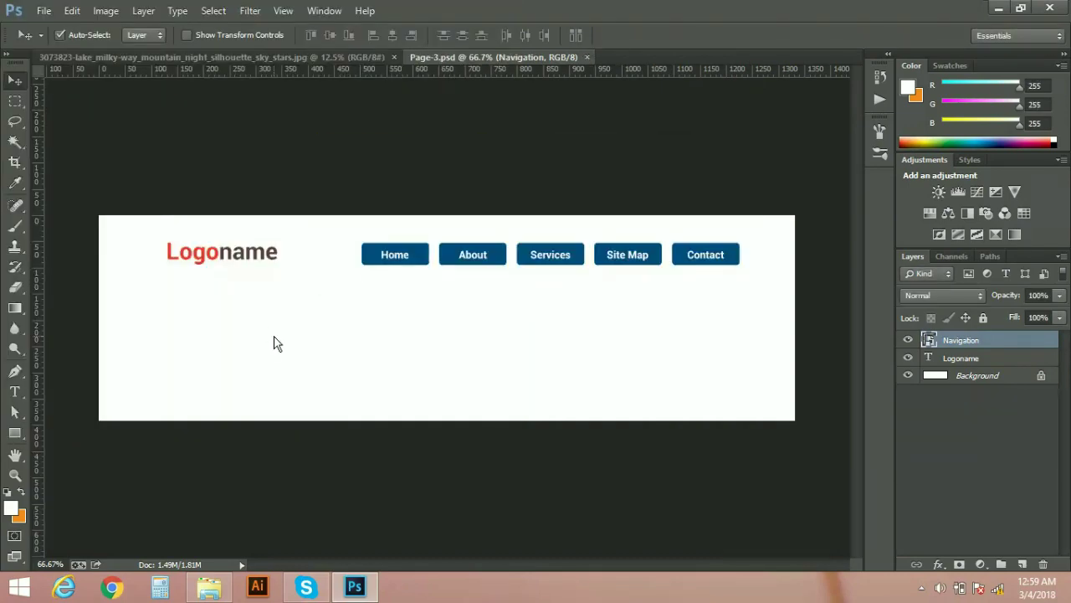
key("ctrl+shift+s")
key("End")
key("Left")
key("Left")
key("Left")
key("Left")
key("Return")
key("Return")
Save the final copy of the page as Page-5.psd.
key("ctrl+shift+s")
key("End")
key("Left")
key("Left")
key("Left")
key("Left")
key("shift+Left")
type("5")
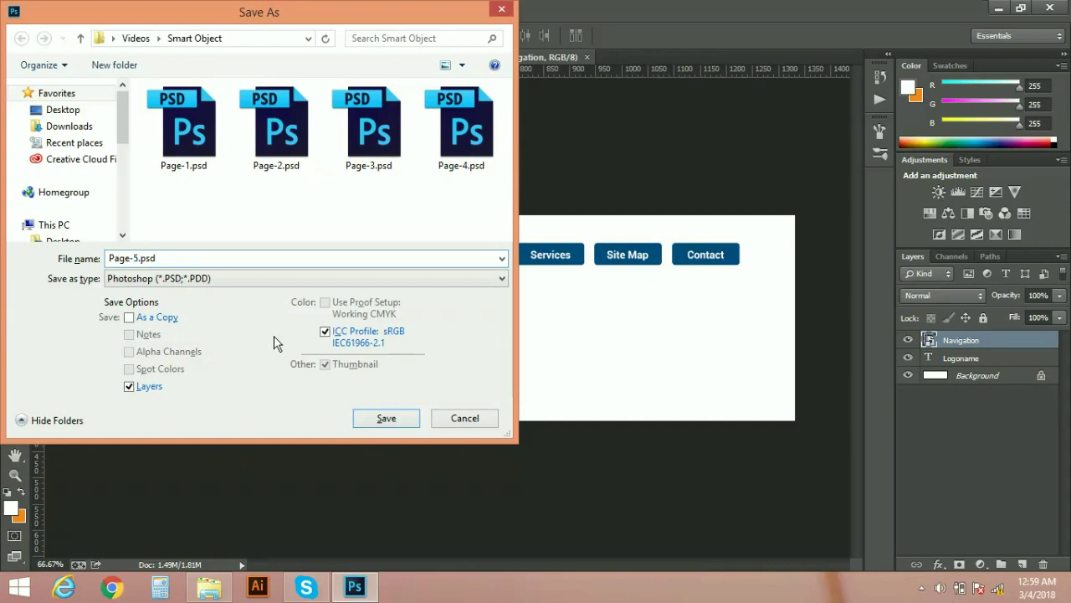
key("Return")
key("Return")
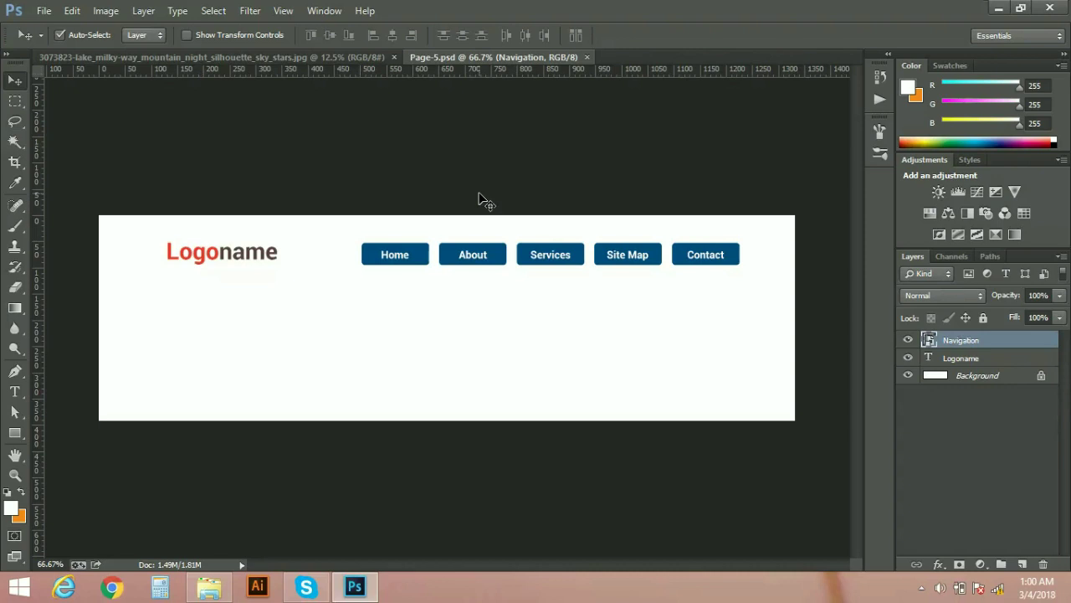
Open navigation.psb from the Smart Object folder.
key("ctrl+o")
scroll(507, 191, "down", 1)
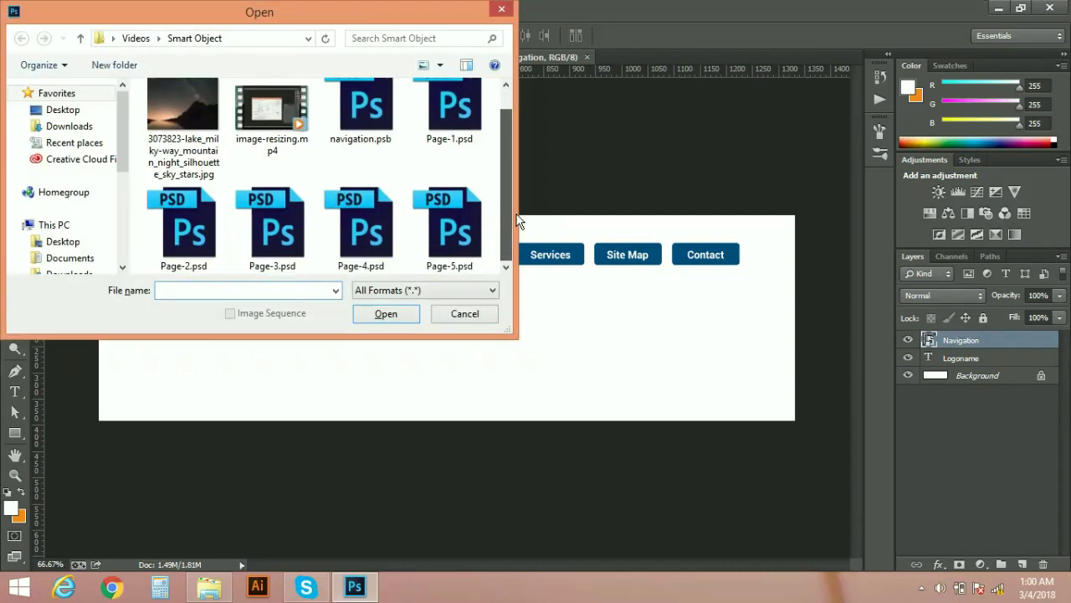
left_click(390, 147)
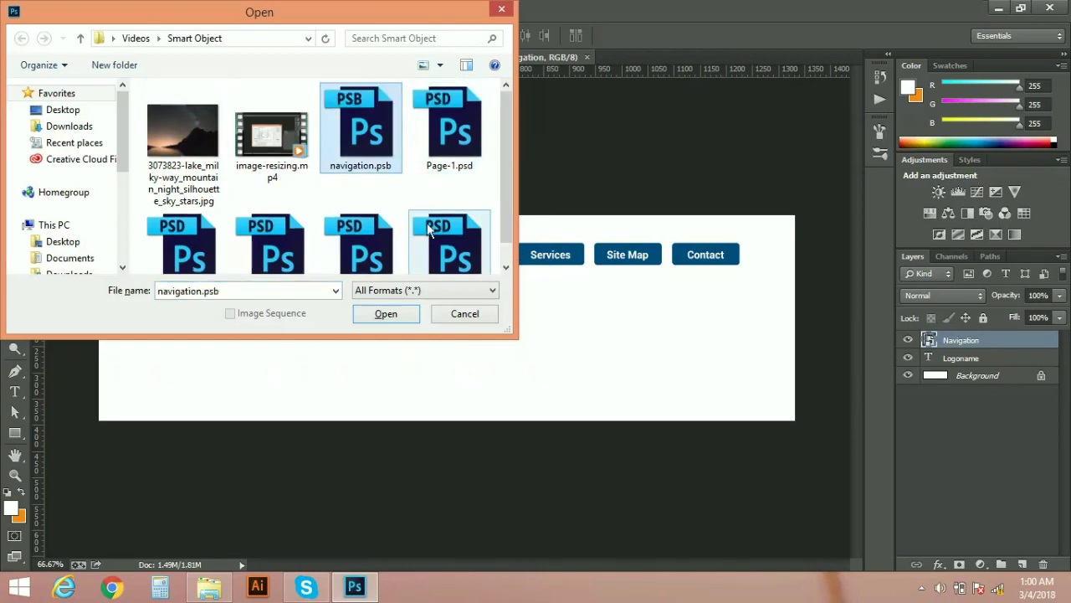
left_click(393, 317)
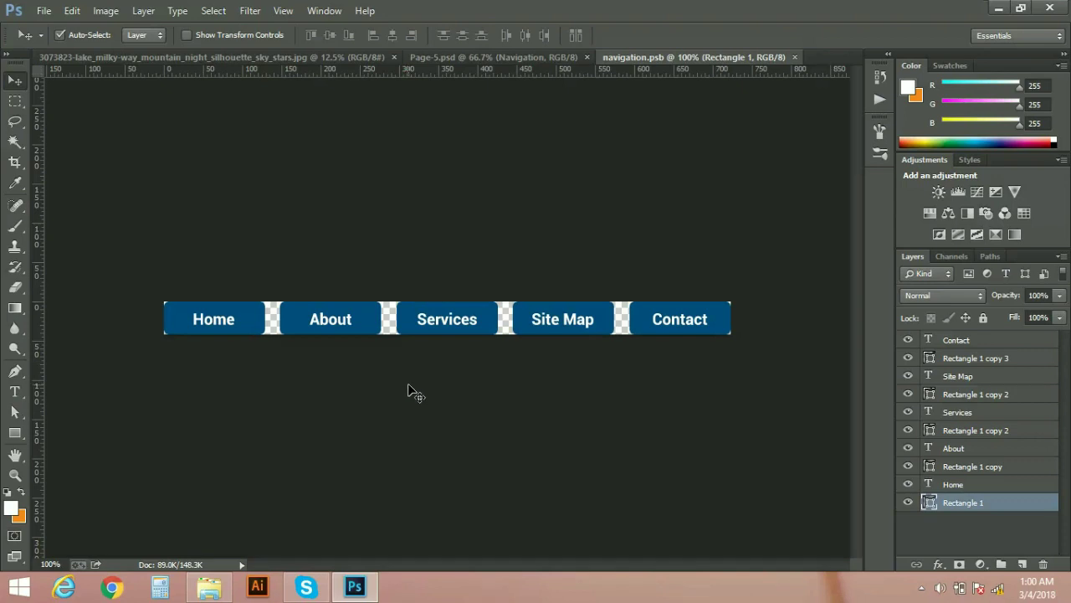
Fill the Home, About, Services, Site Map and Contact buttons orange, then save.
left_click(255, 373)
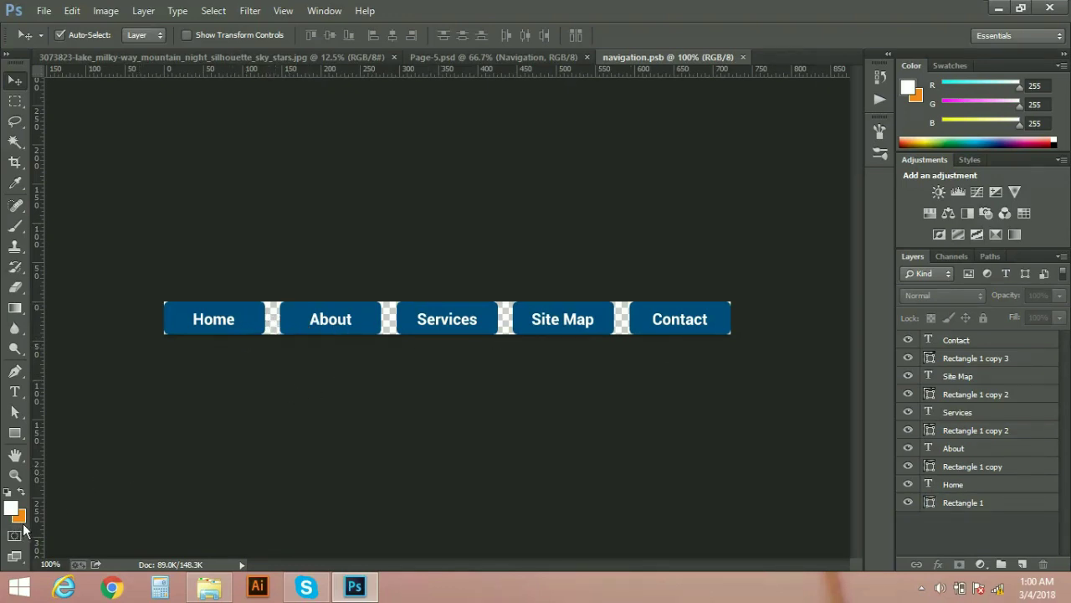
left_click(246, 332)
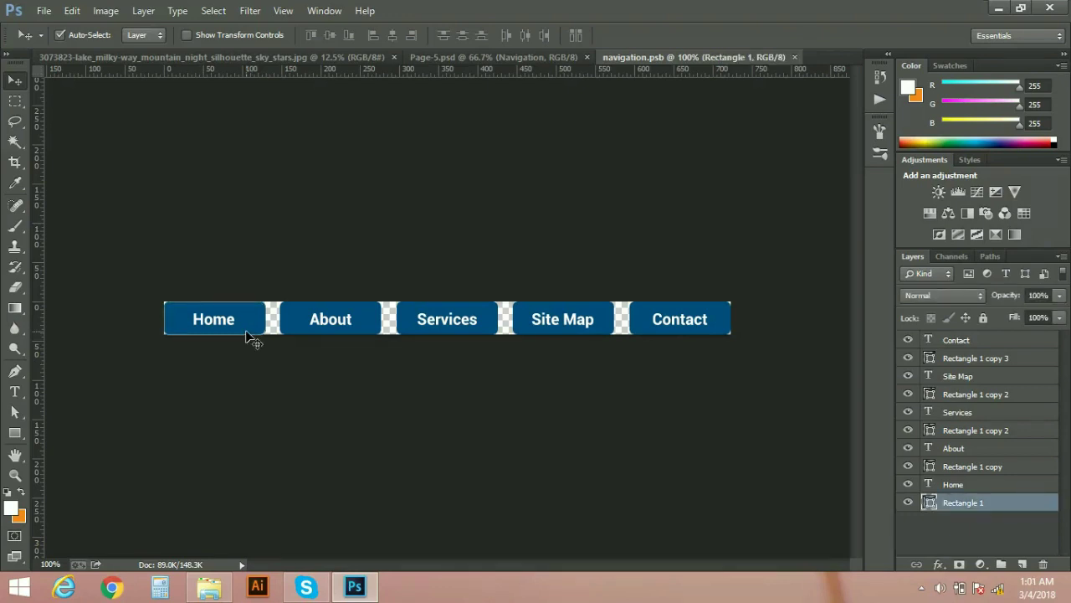
key("ctrl+BackSpace")
left_click(287, 323)
key("ctrl+BackSpace")
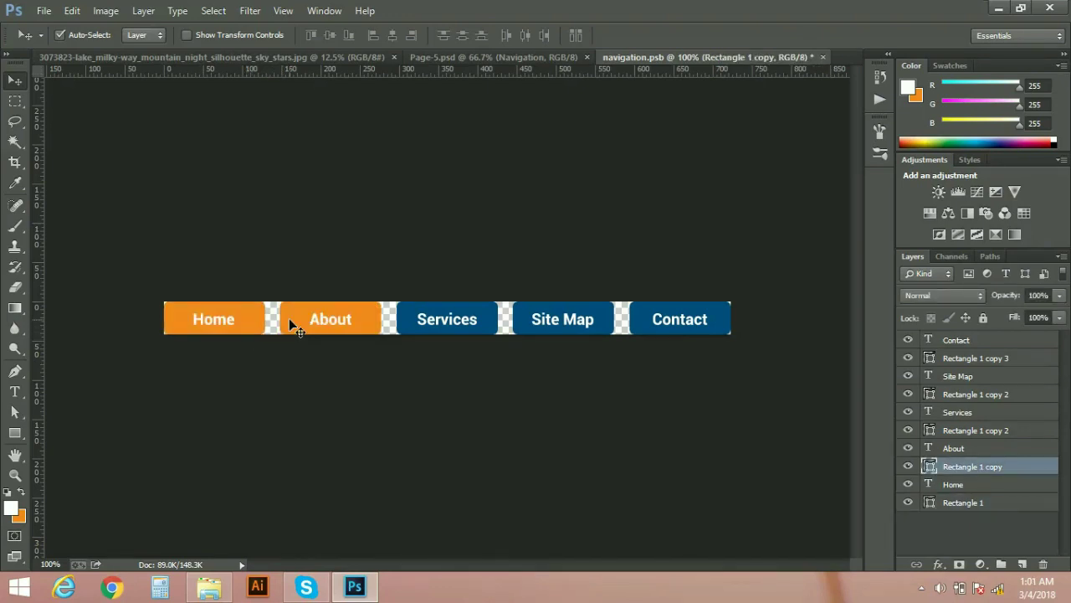
left_click(407, 322)
key("ctrl+BackSpace")
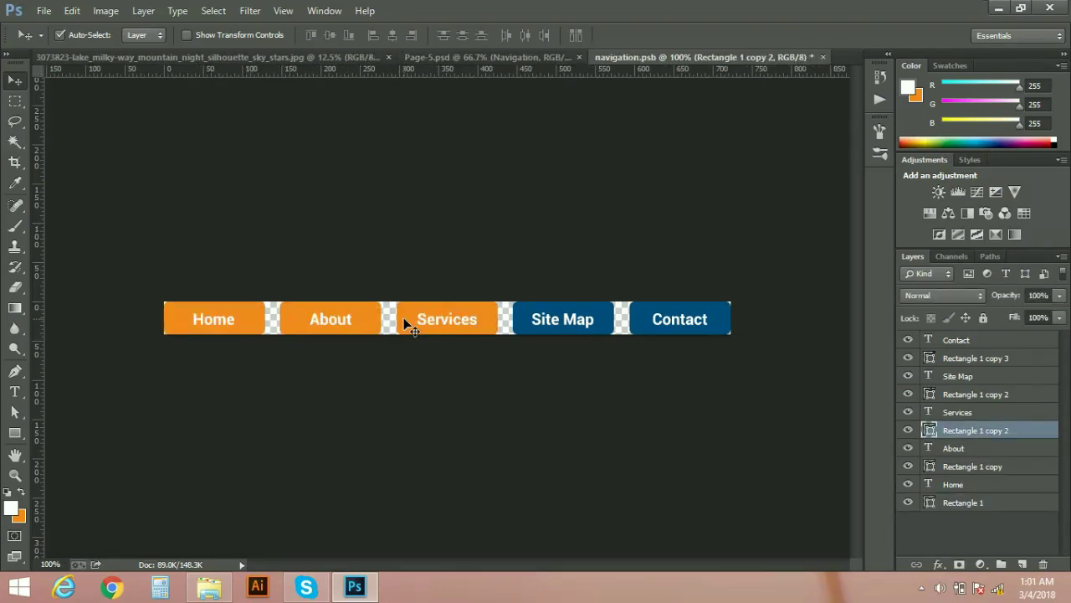
left_click(524, 317)
key("ctrl+BackSpace")
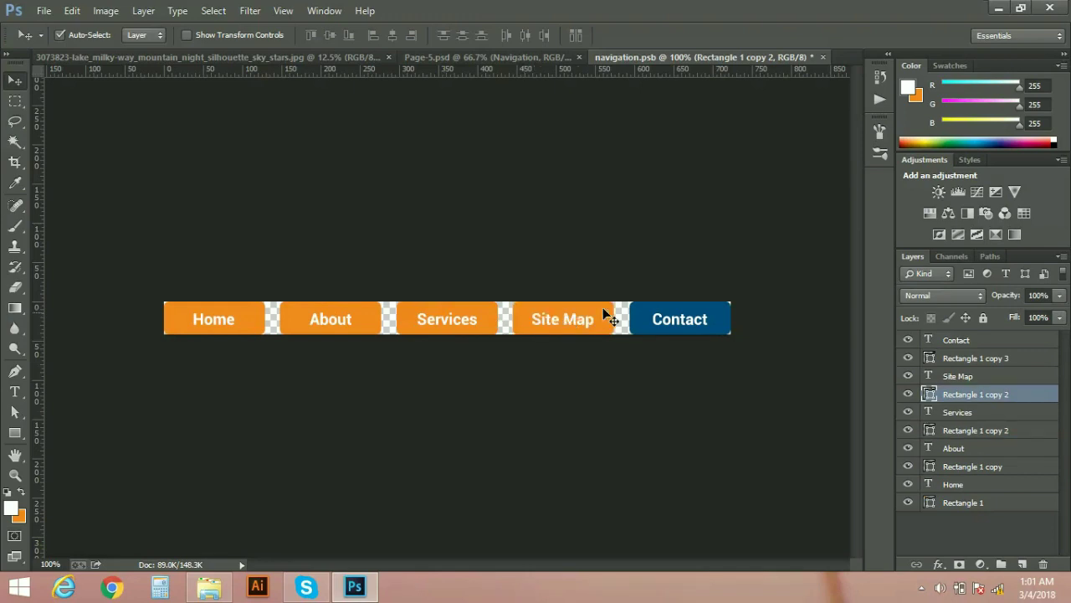
left_click(642, 318)
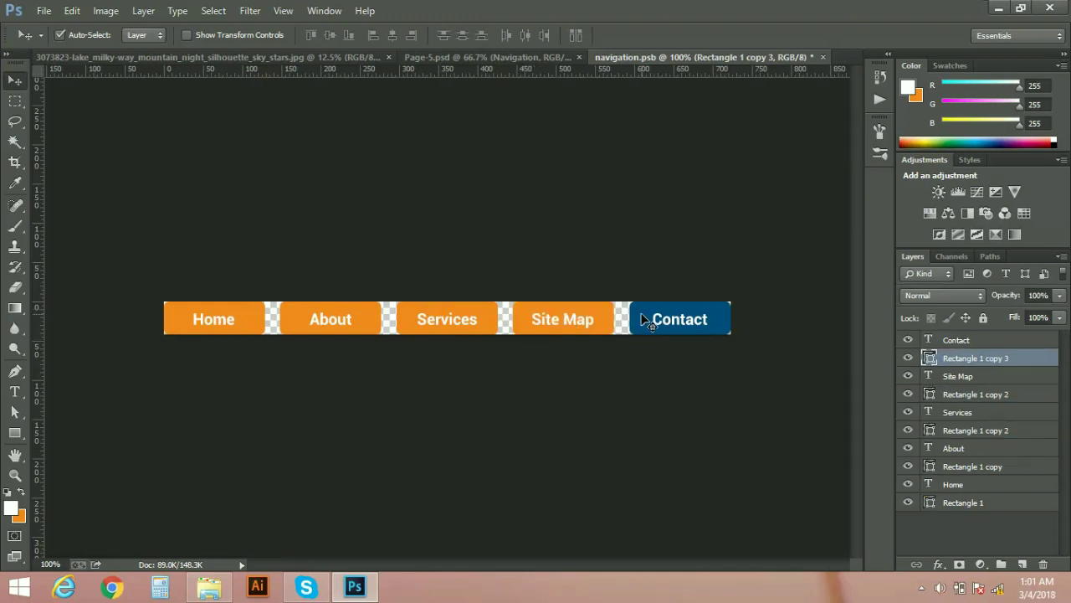
key("ctrl+BackSpace")
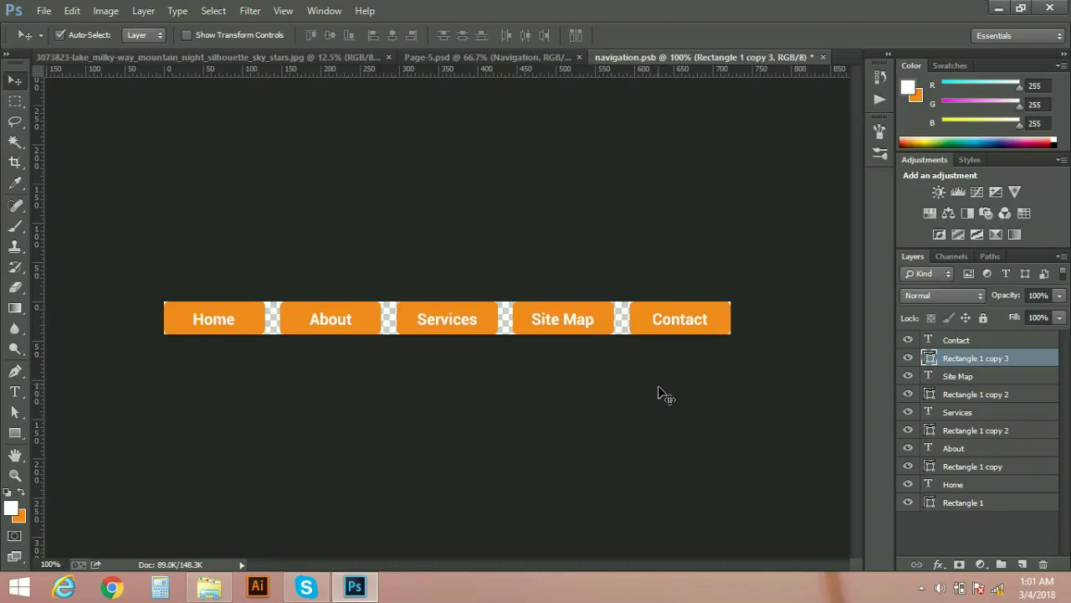
key("ctrl+s")
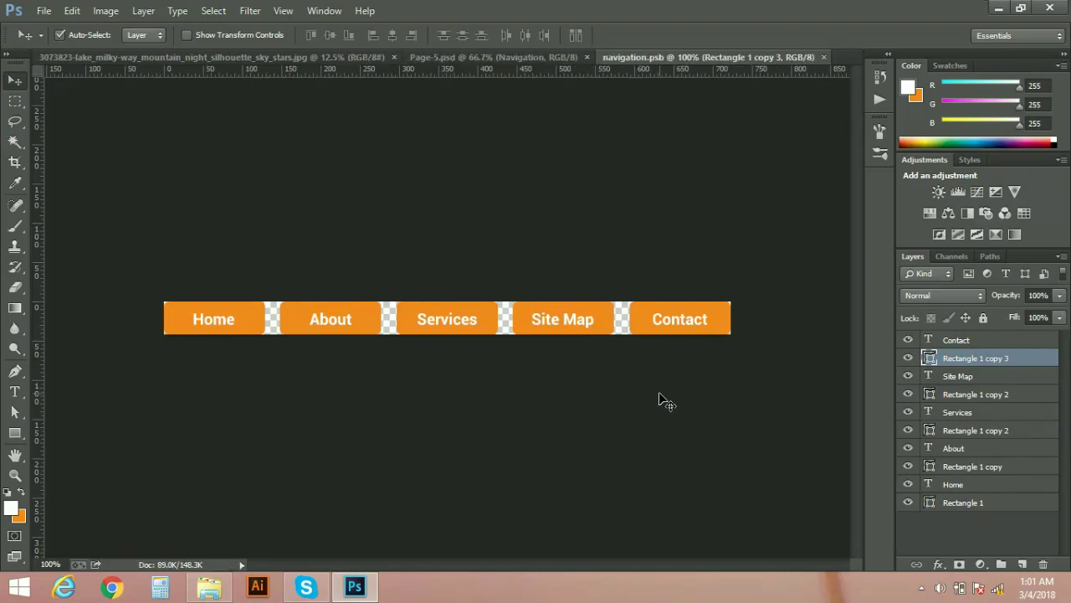
Open Page-1.psd and replace its Navigation layer contents with navigation.psb.
key("ctrl+o")
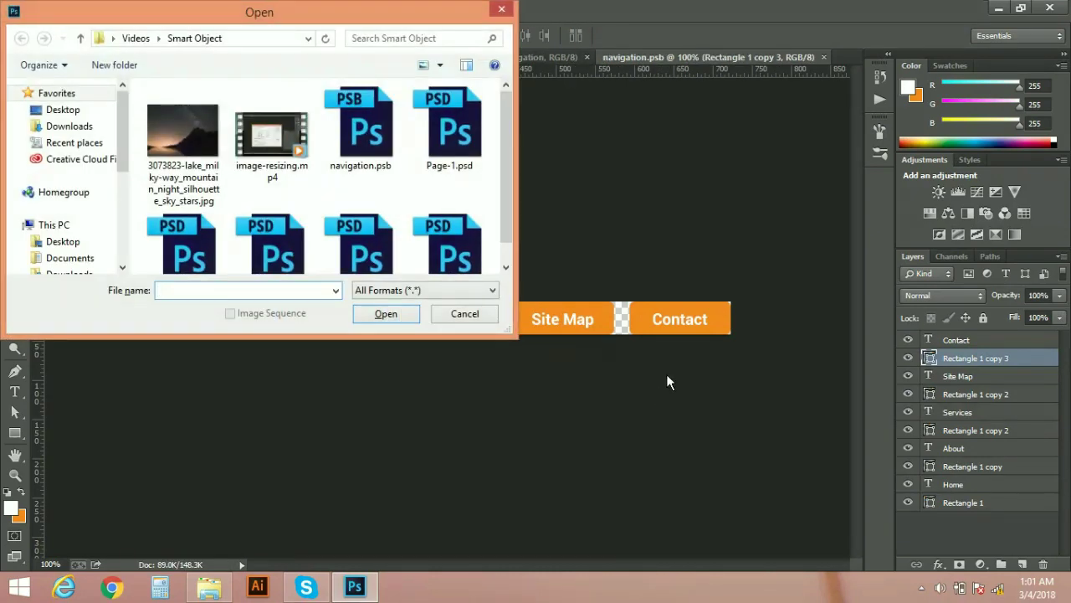
left_click(473, 168)
scroll(454, 249, "down", 1)
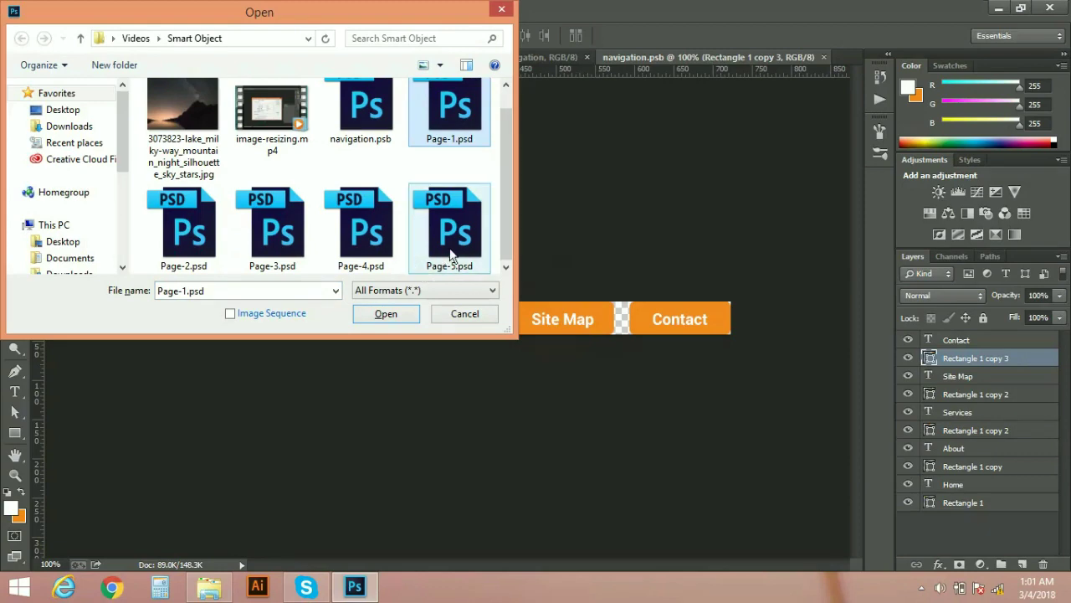
double_click(448, 115)
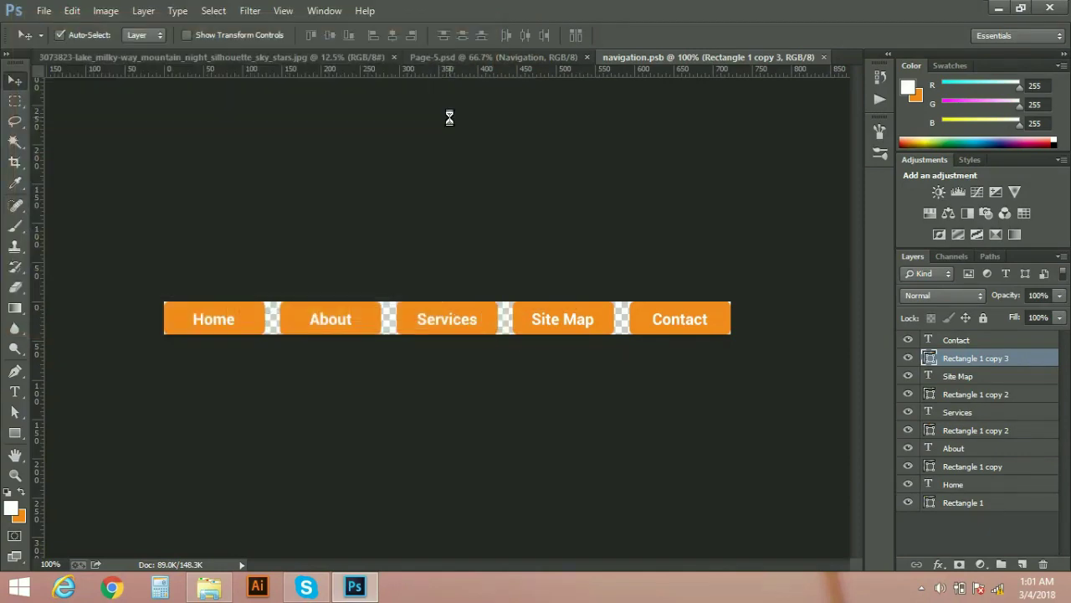
right_click(1001, 341)
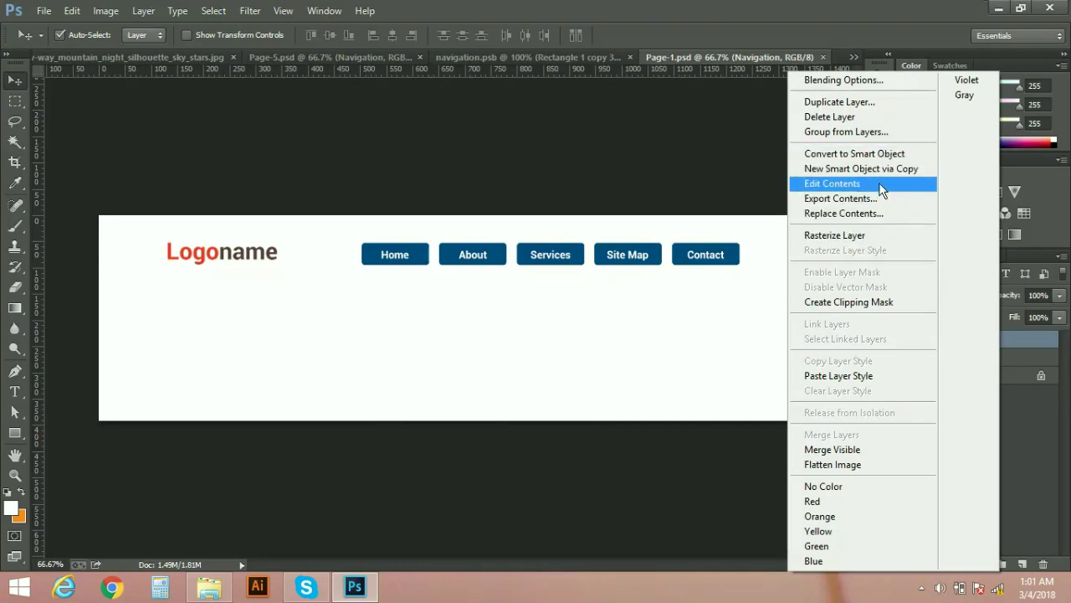
left_click(877, 214)
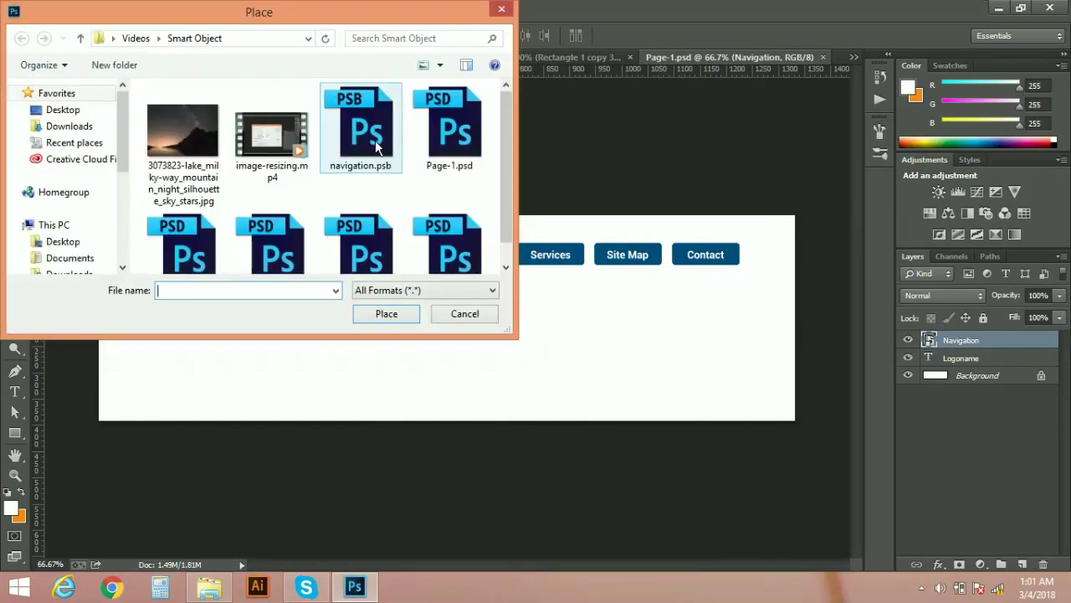
double_click(374, 139)
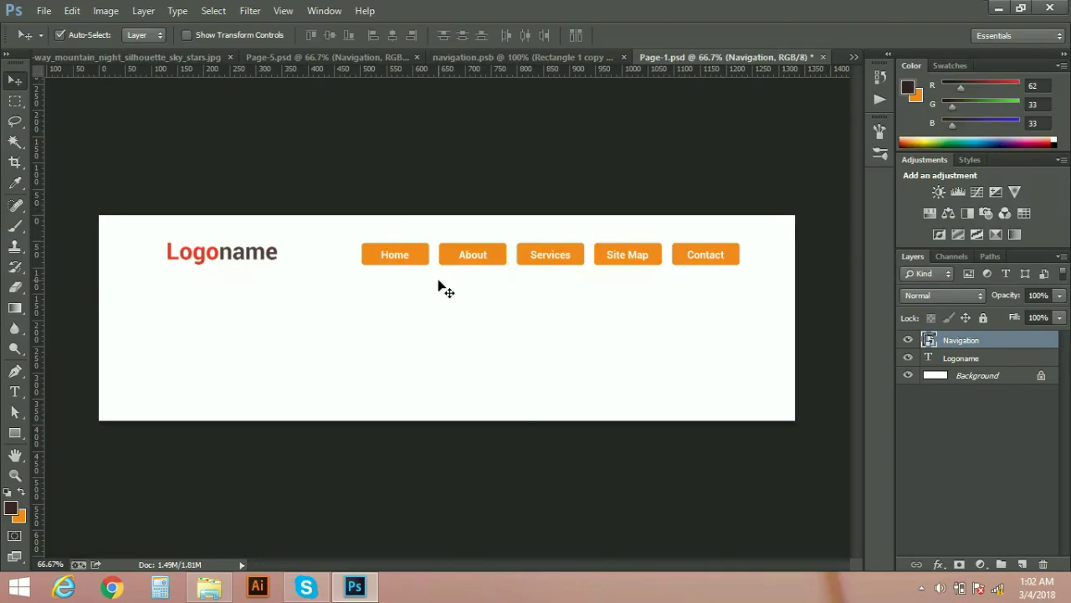
Open Page-2 through Page-5.psd together.
key("ctrl+o")
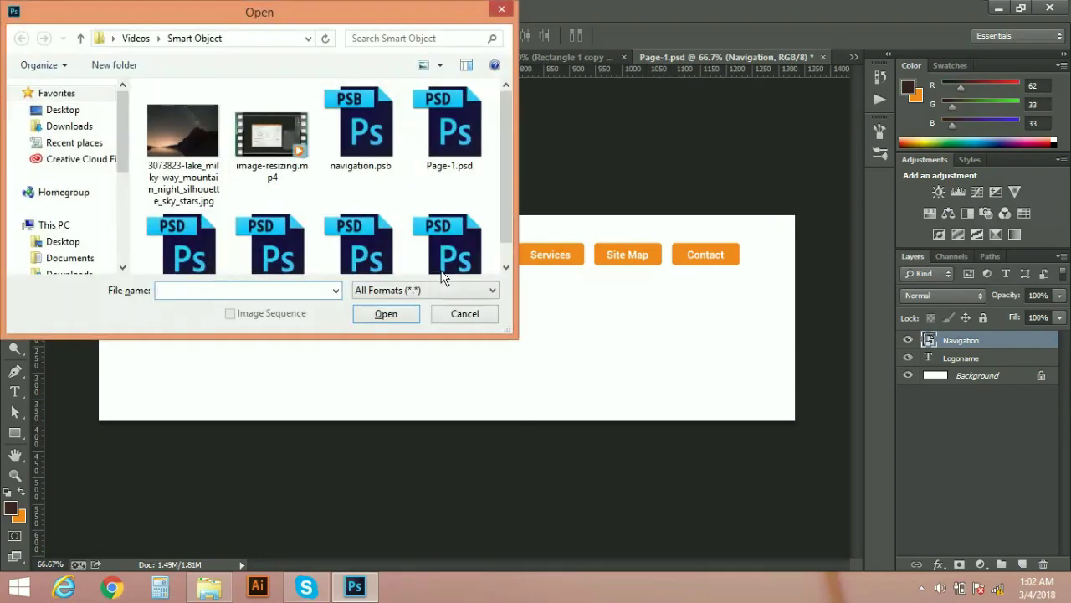
scroll(495, 174, "down", 1)
left_click_drag(142, 181, 414, 266)
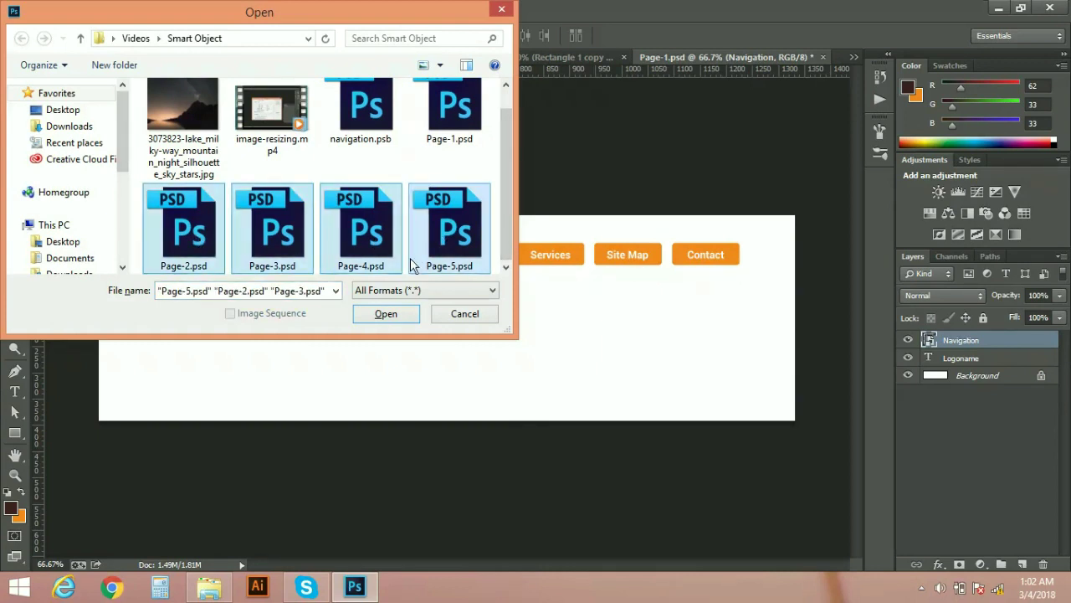
left_click(385, 312)
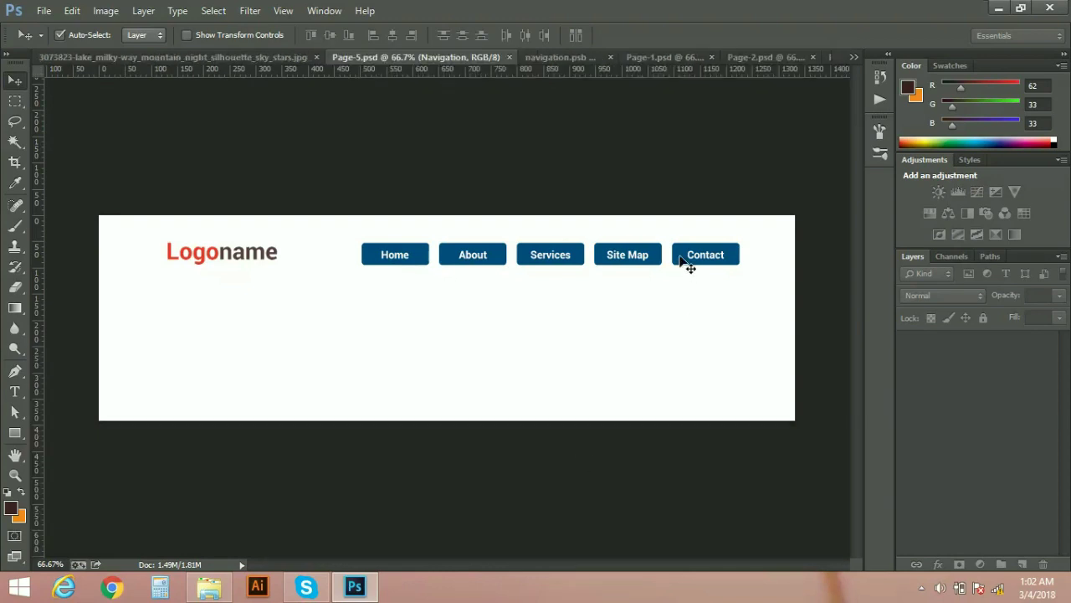
Replace Page-5's Navigation contents with navigation.psb, undoing an accidental button move.
mouse_move(689, 266)
left_mouse_down()
mouse_move(682, 277)
mouse_move(692, 275)
left_mouse_up()
key("ctrl+z")
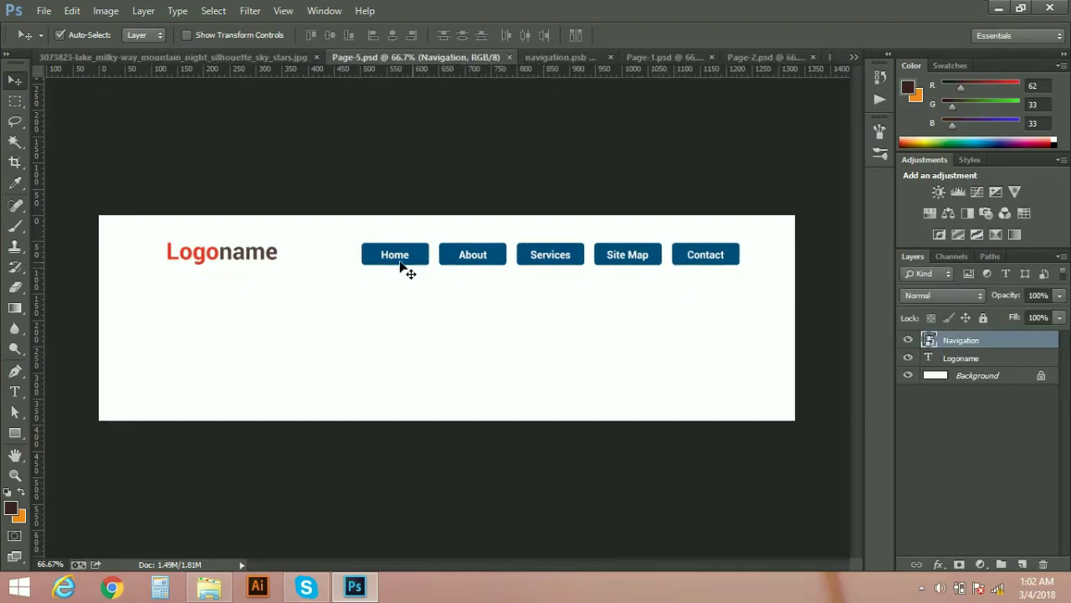
right_click(1032, 338)
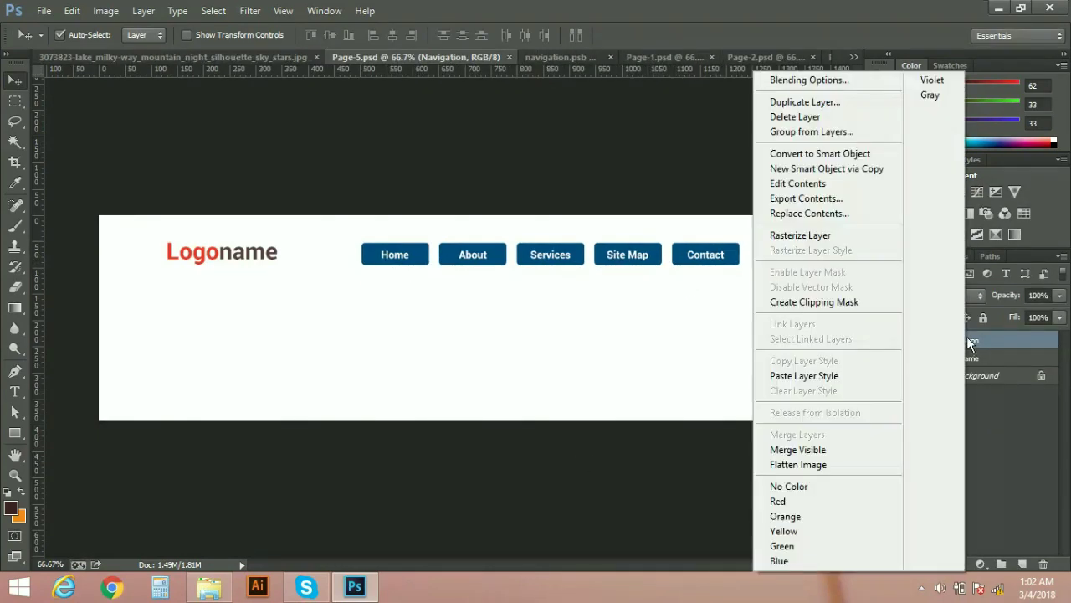
left_click(847, 212)
left_click(354, 100)
left_click(383, 310)
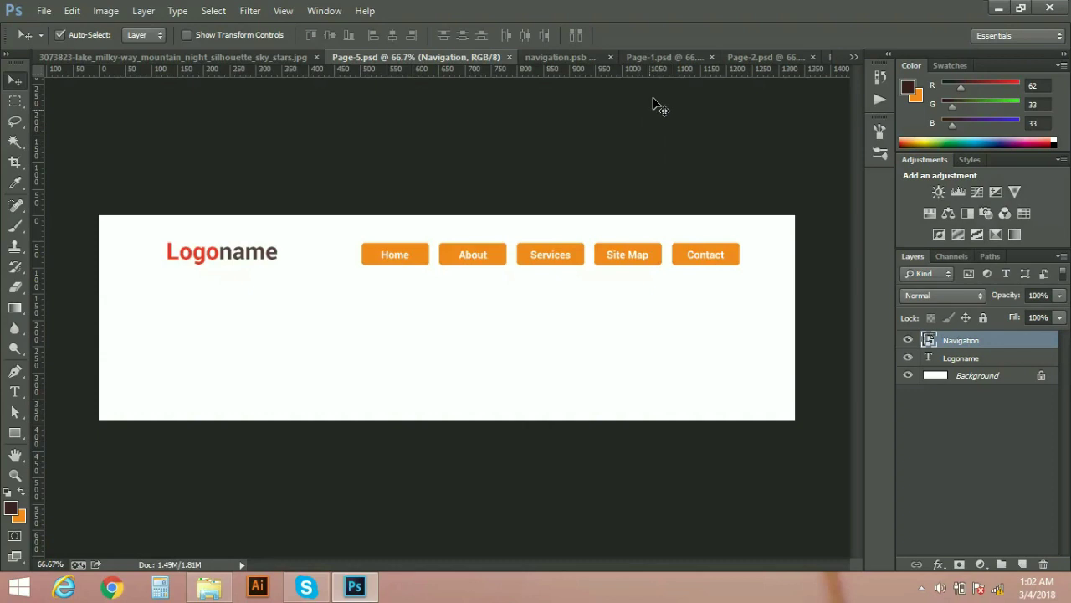
Replace Page-2's Navigation contents with navigation.psb.
left_click(654, 51)
left_click(745, 60)
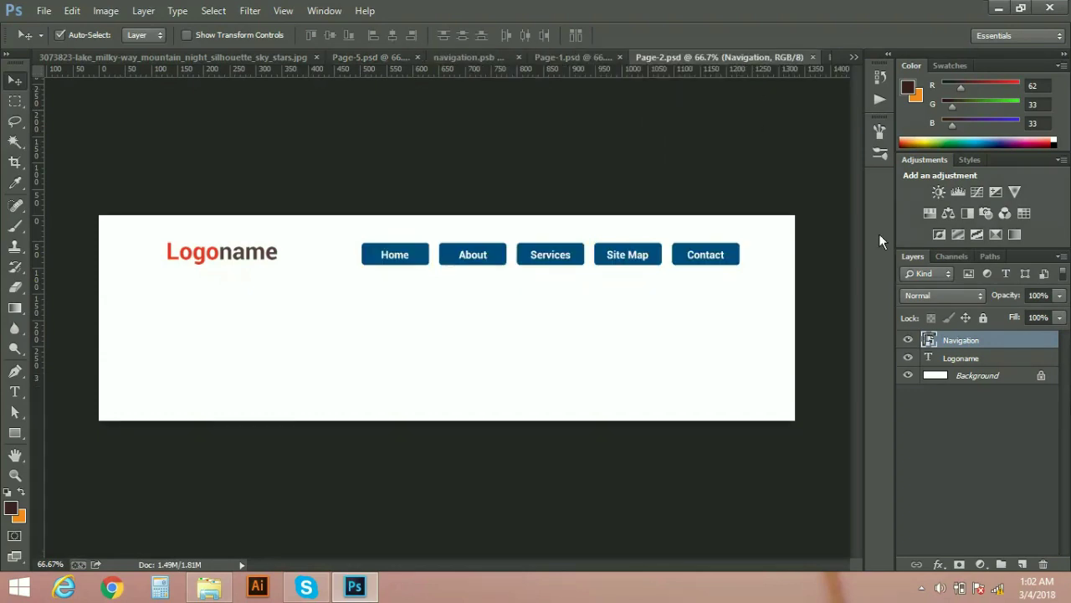
right_click(998, 344)
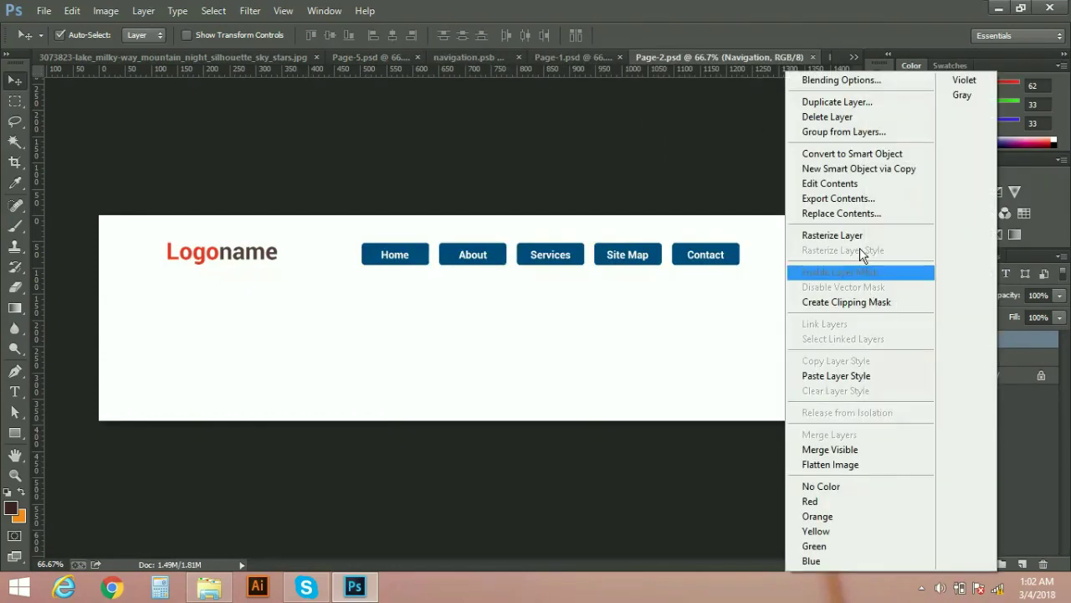
left_click(857, 214)
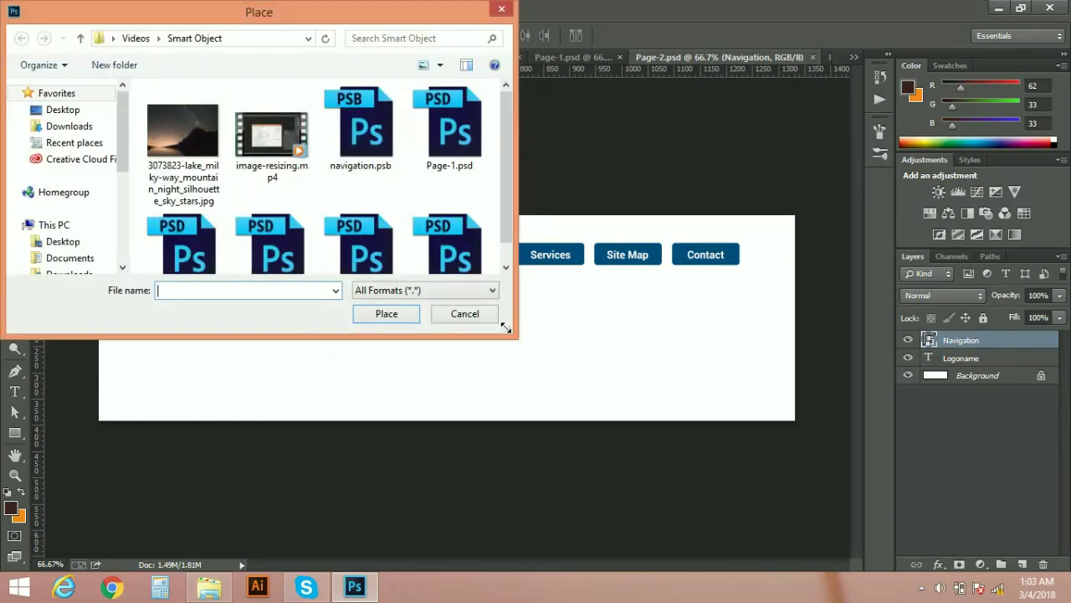
left_click(400, 162)
left_click(374, 317)
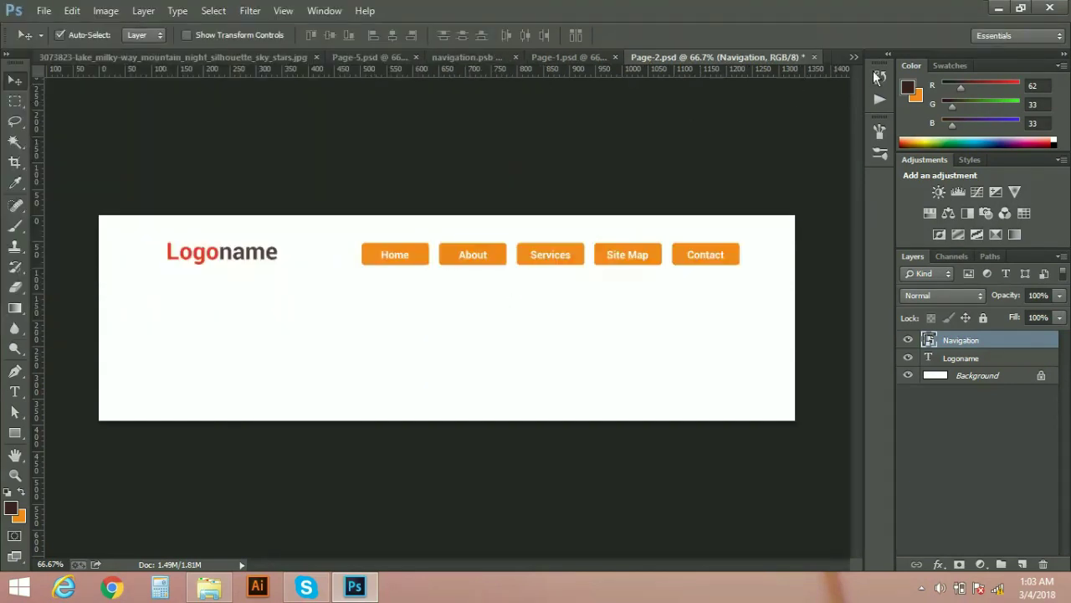
Check Pages 5 and 1, then replace Page-3's Navigation contents with navigation.psb.
left_click(370, 61)
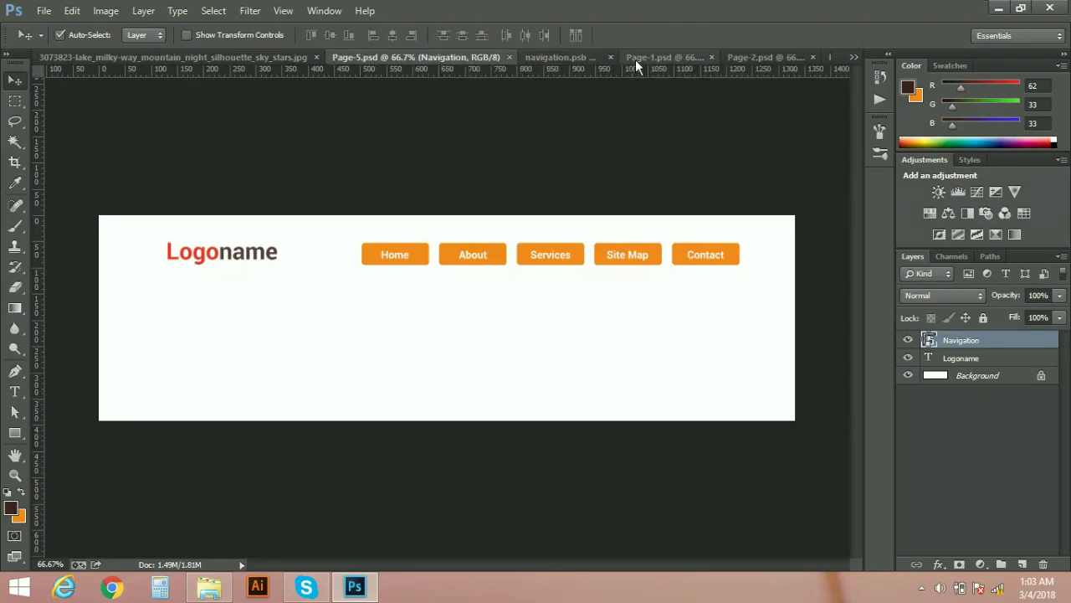
left_click(666, 61)
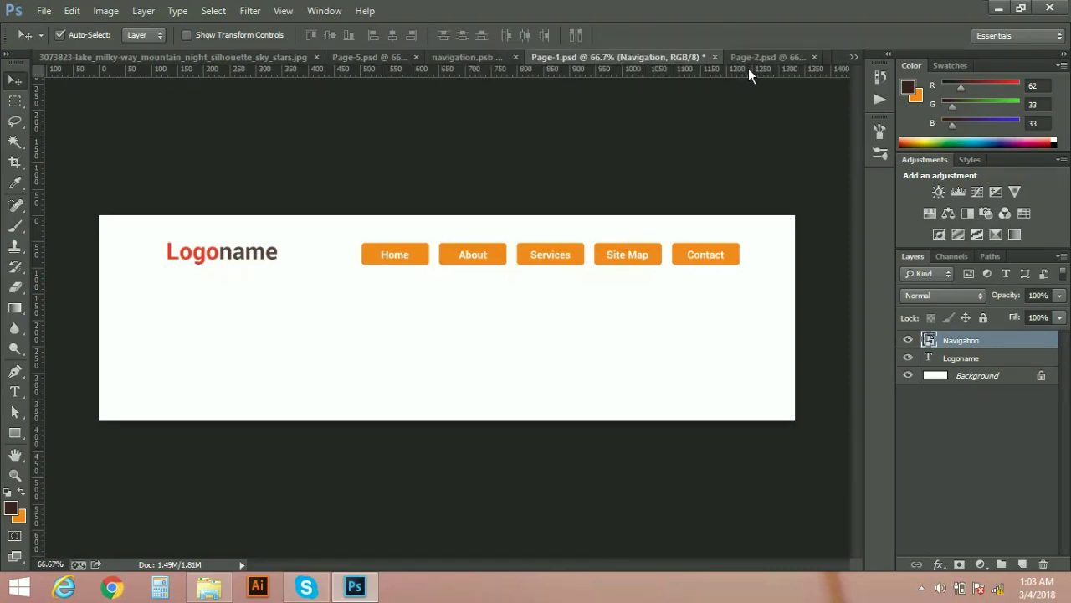
left_click(748, 62)
key("ctrl+Tab")
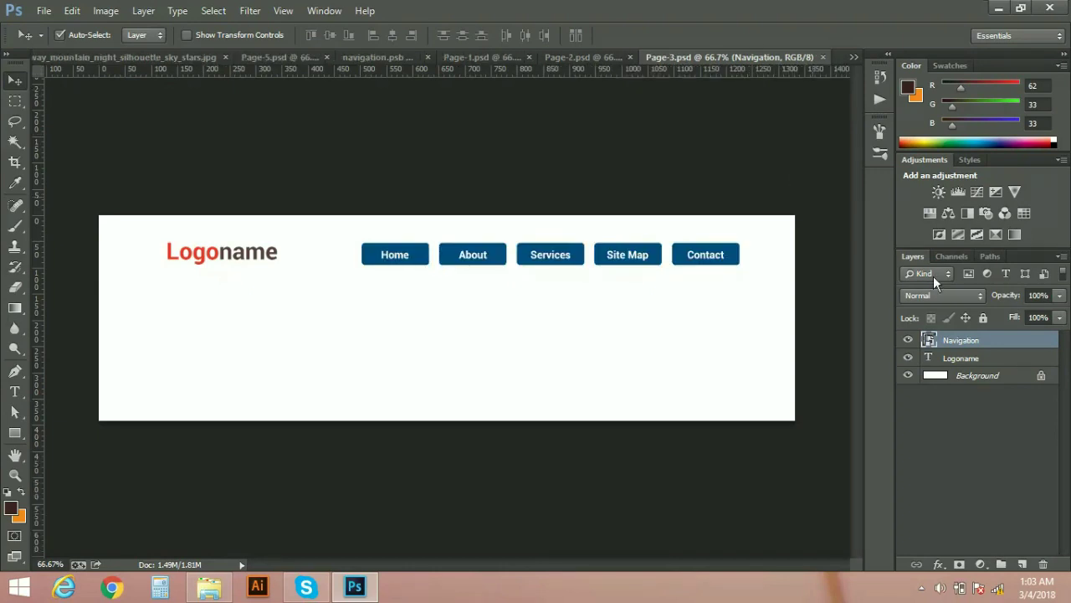
right_click(1016, 344)
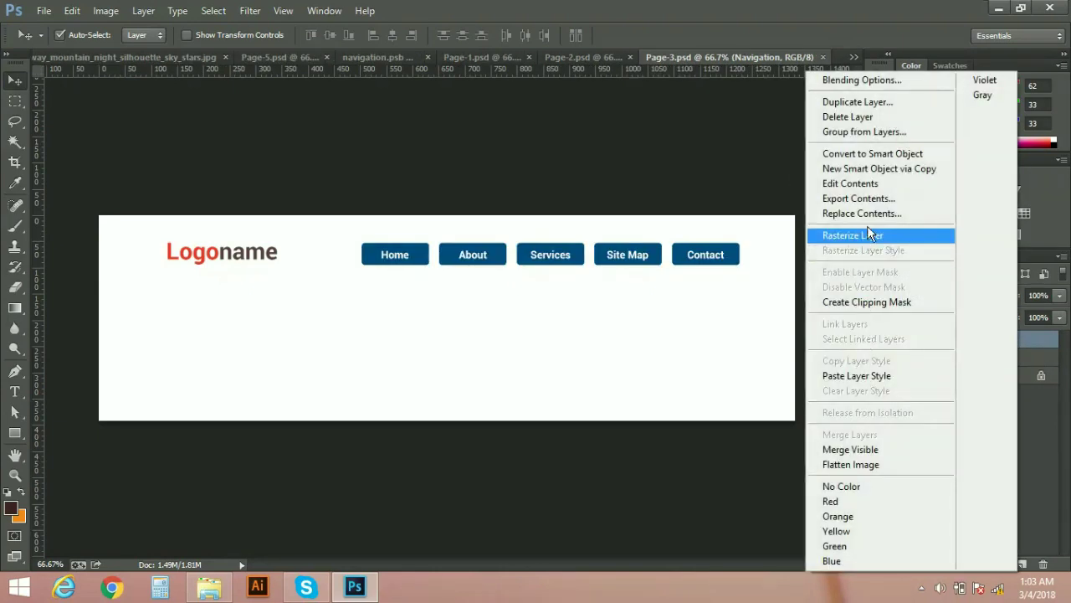
left_click(797, 222)
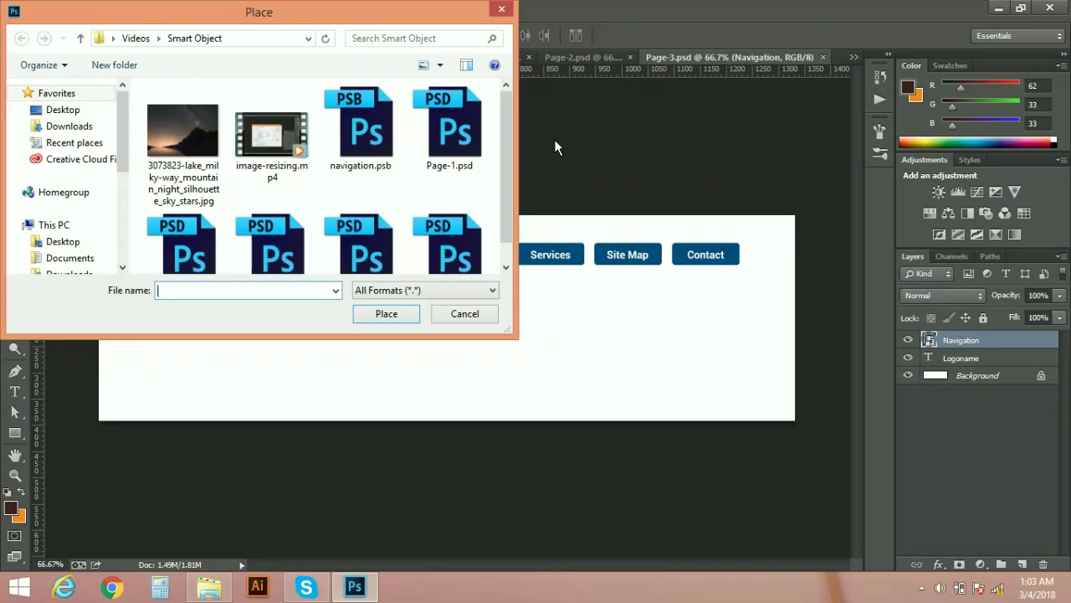
left_click(360, 132)
left_click(385, 316)
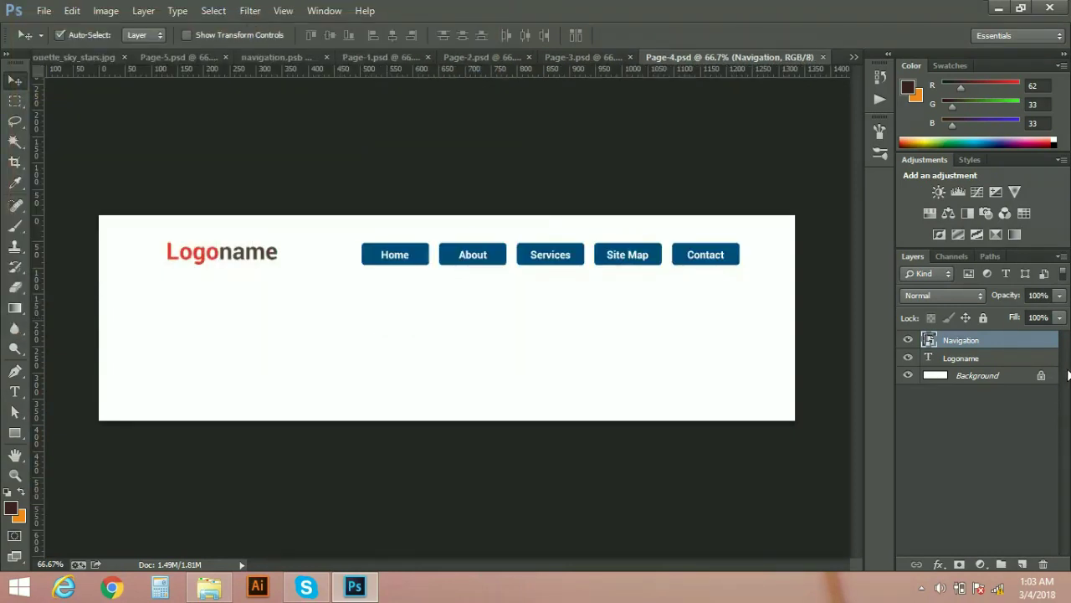
Replace Page-4's Navigation contents with navigation.psb.
right_click(1009, 350)
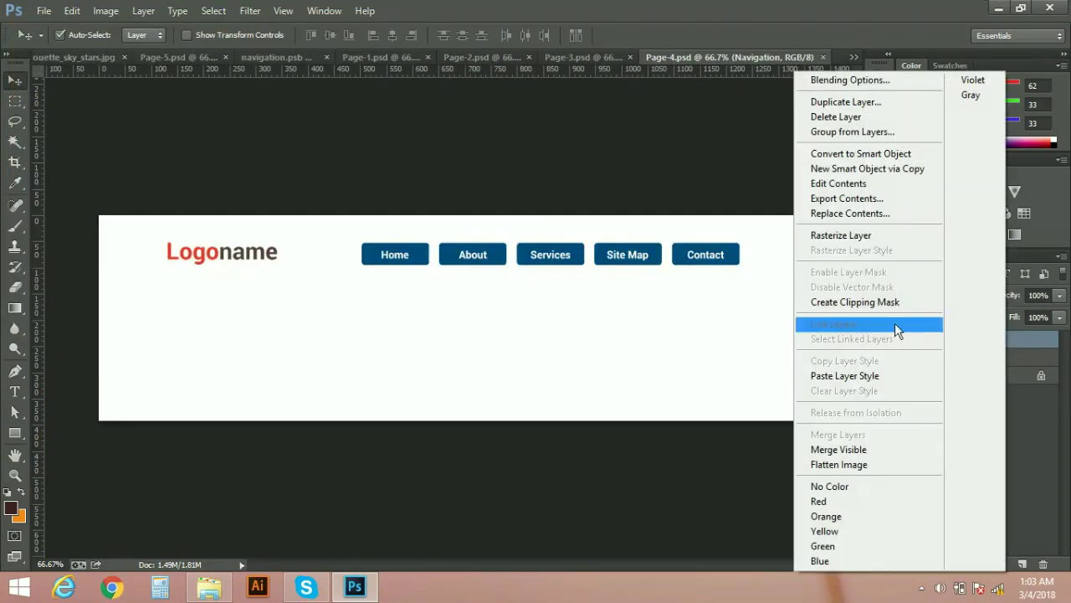
left_click(879, 215)
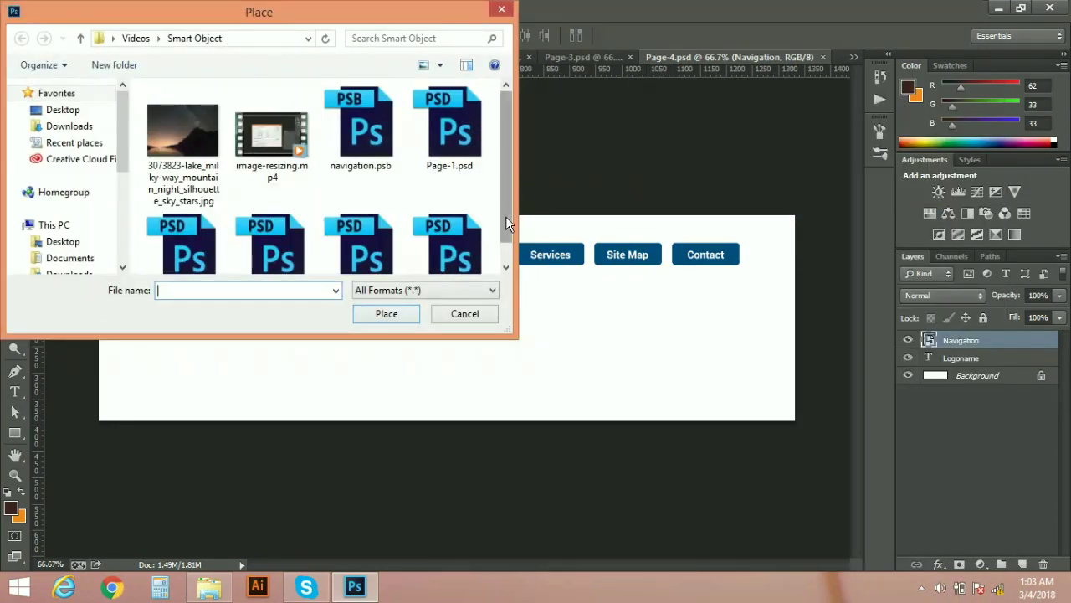
scroll(506, 216, "down", 1)
left_click(465, 253)
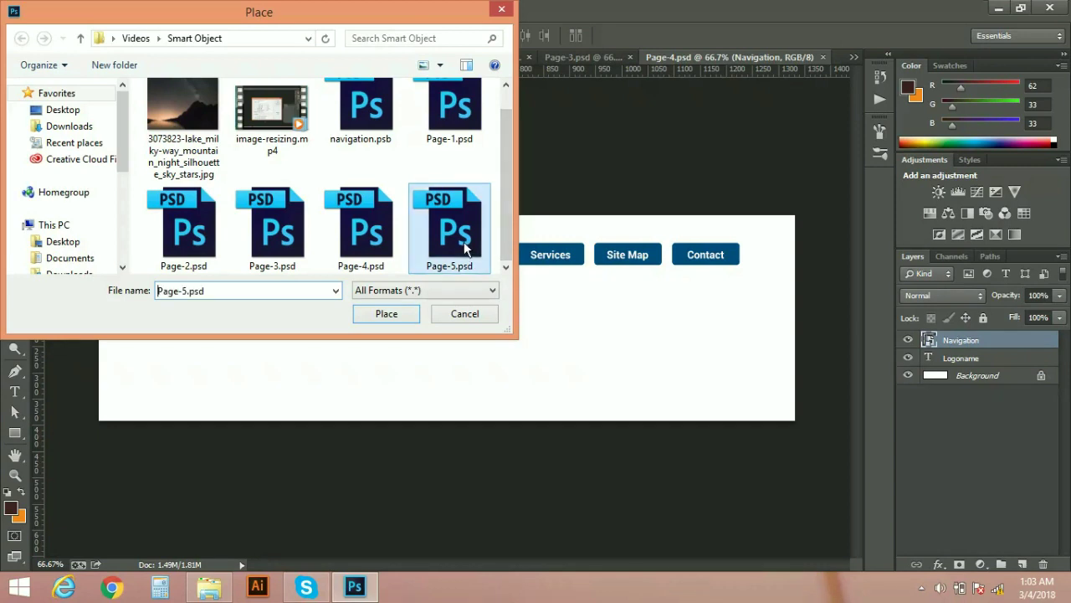
double_click(357, 141)
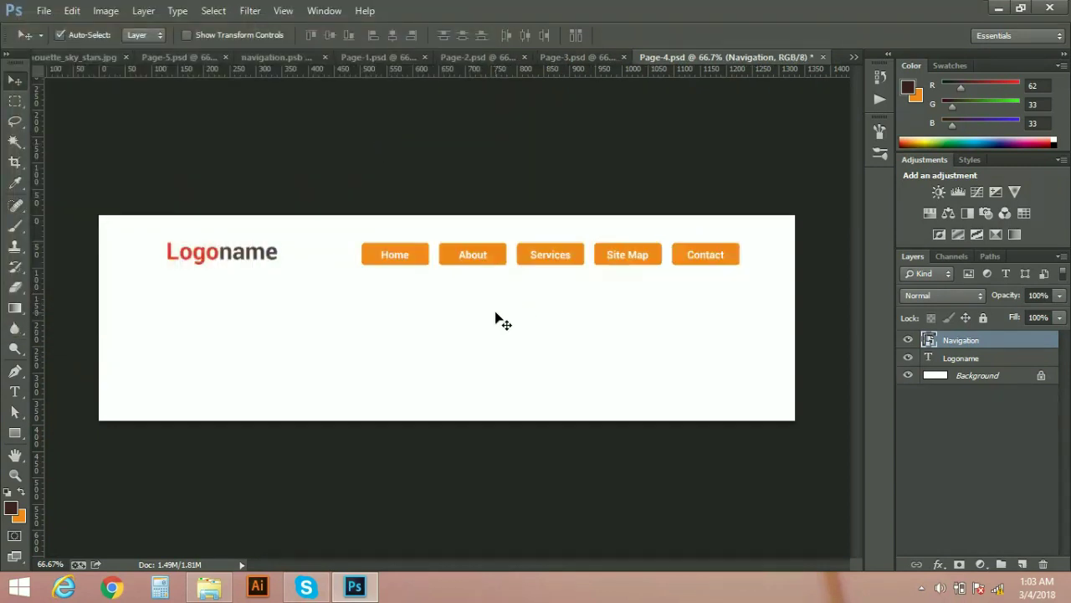